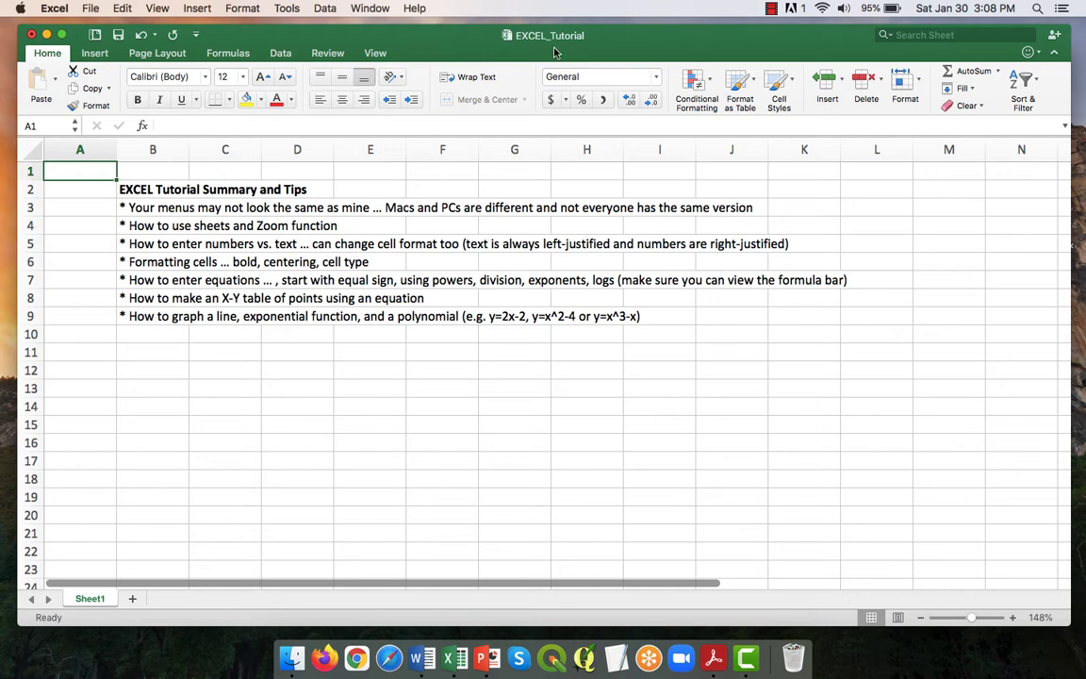
Check Excel's version information and look over the available worksheet view options.
left_click(55, 8)
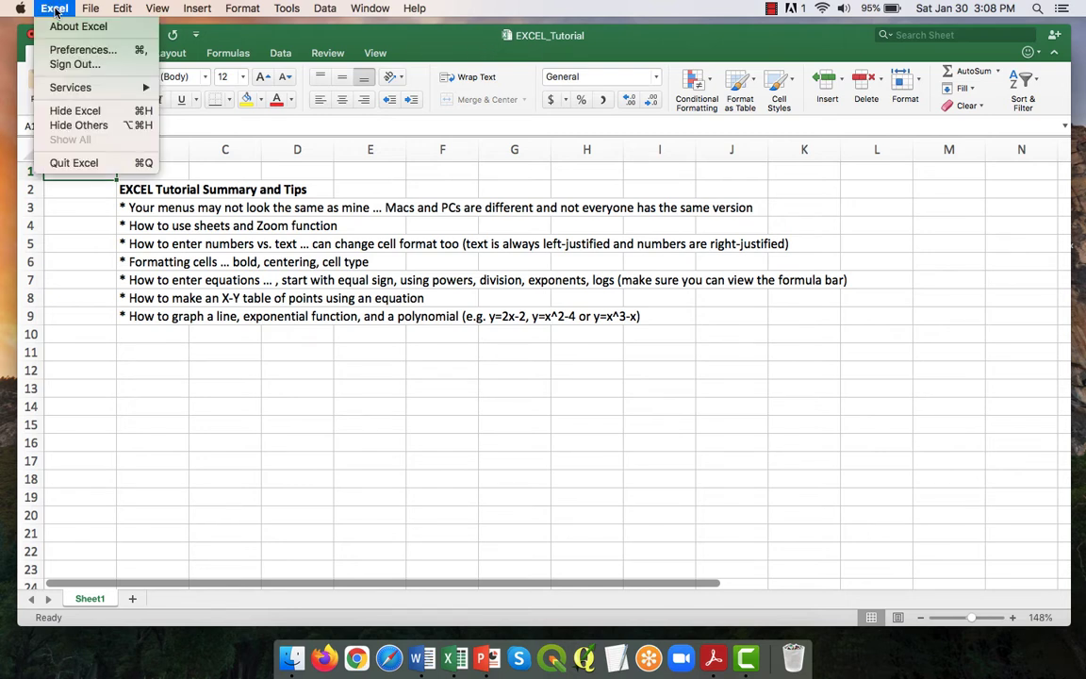
left_click(75, 26)
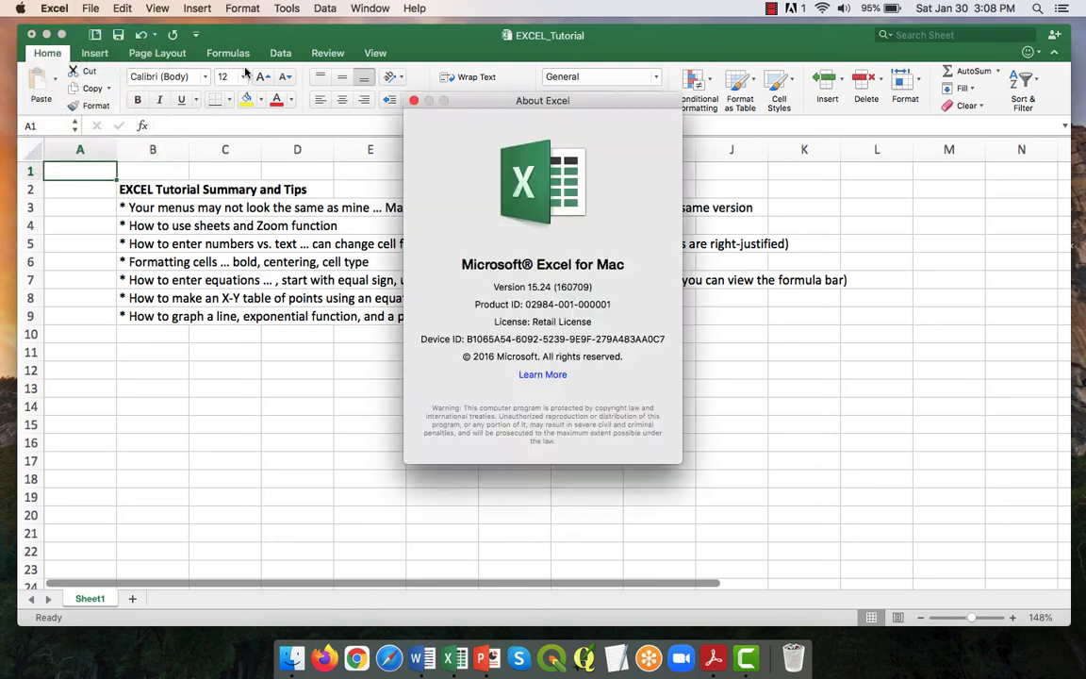
left_click(414, 101)
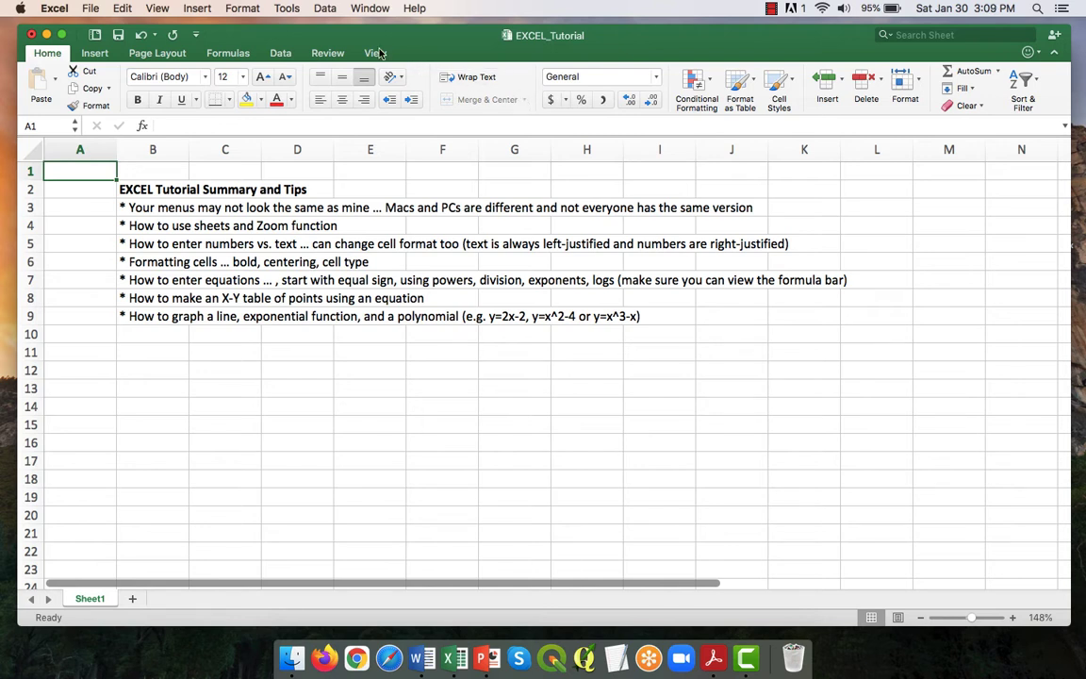
left_click(157, 9)
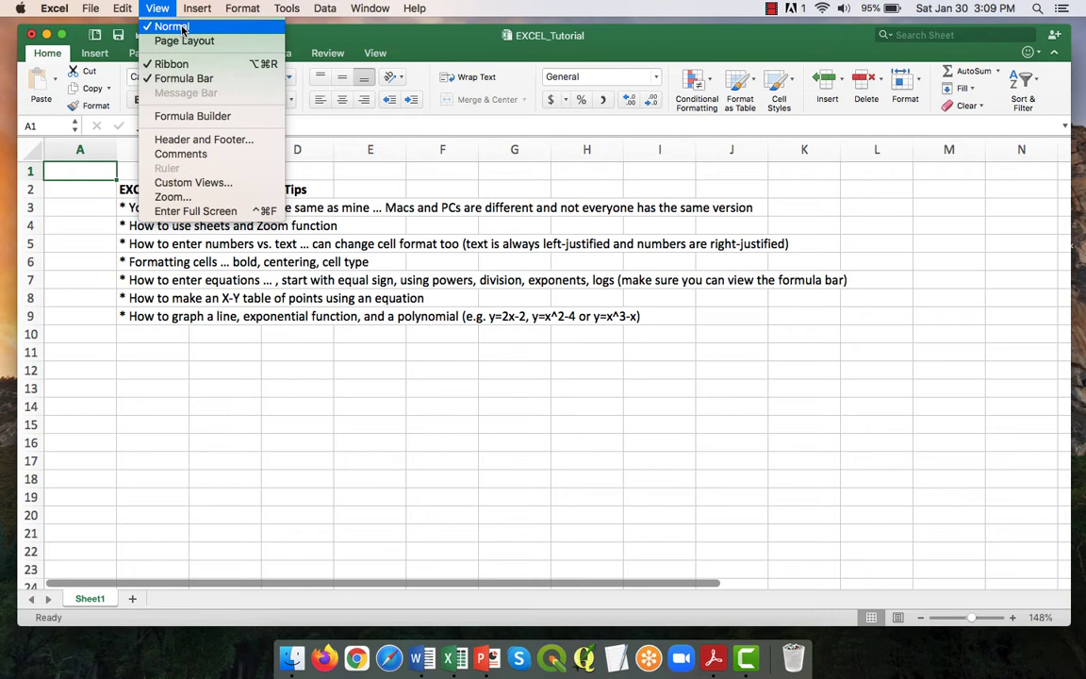
left_click(373, 191)
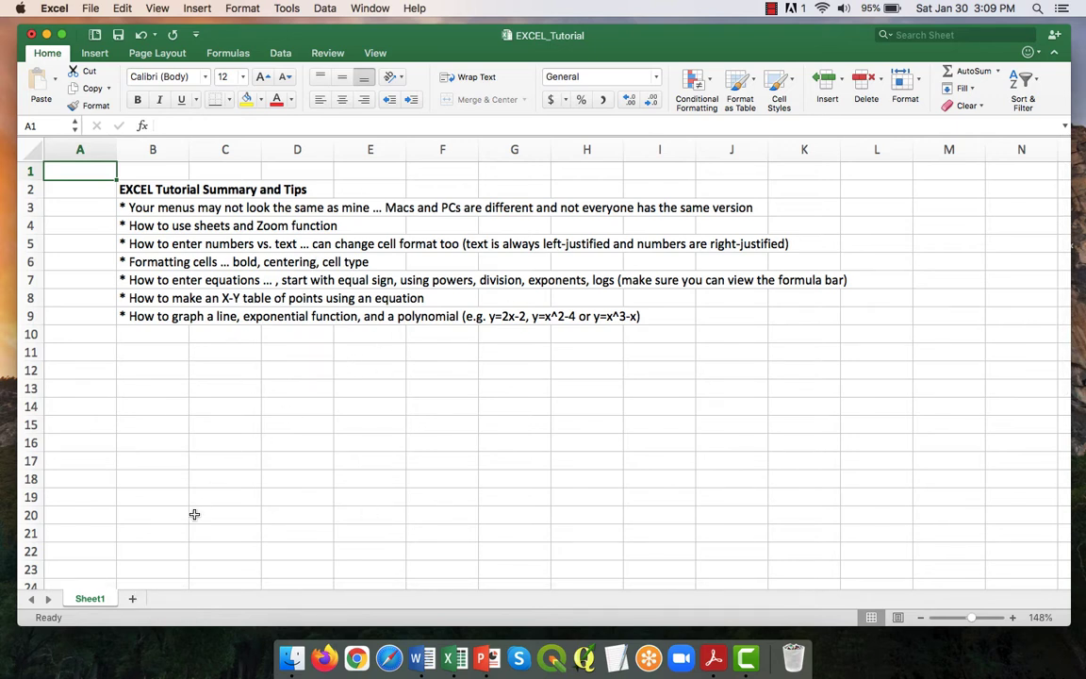
Add a second worksheet to the workbook, return to Sheet1 and slightly narrow column B.
left_click(133, 600)
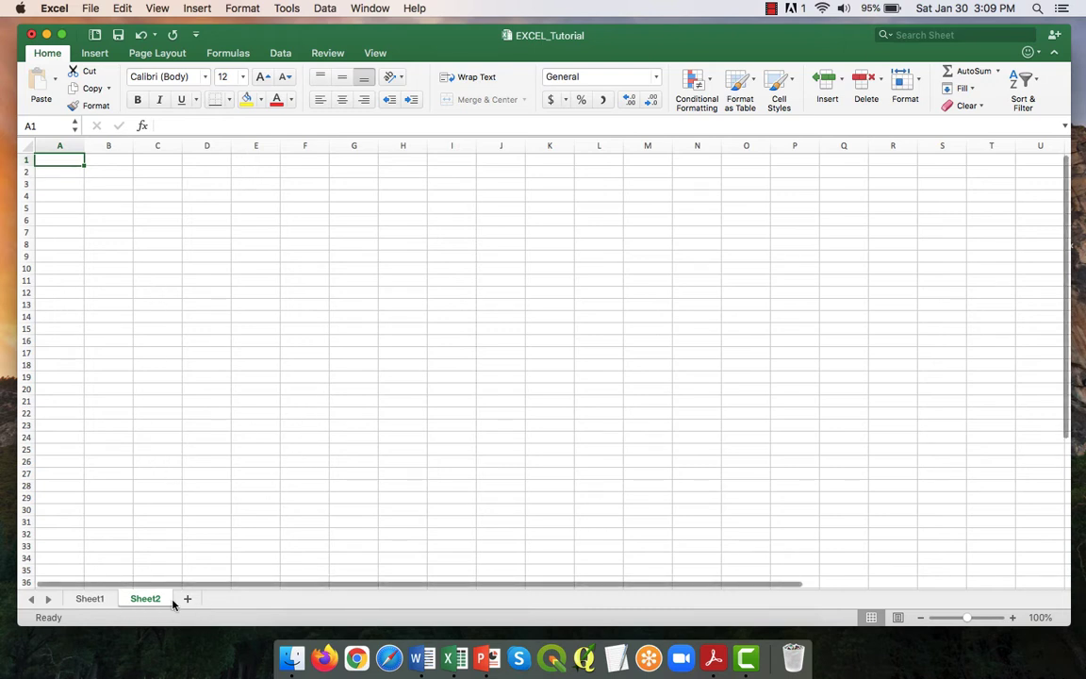
left_click(88, 600)
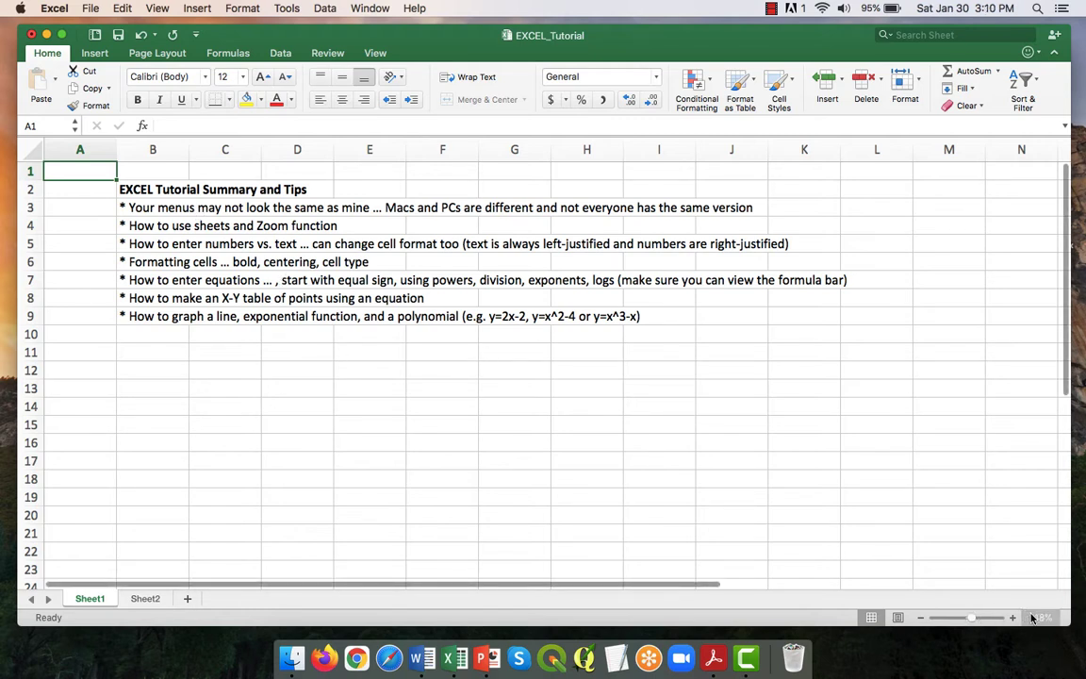
mouse_move(969, 621)
left_mouse_down()
mouse_move(980, 618)
mouse_move(952, 618)
mouse_move(971, 618)
left_mouse_up()
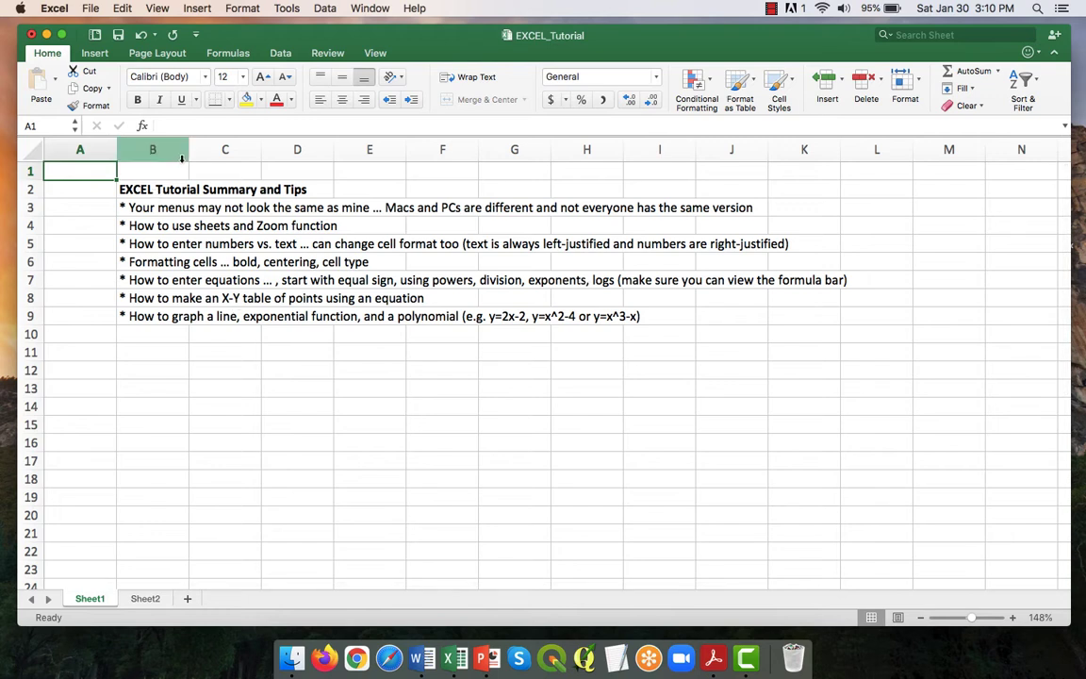
mouse_move(189, 149)
left_mouse_down()
mouse_move(227, 149)
mouse_move(187, 150)
left_mouse_up()
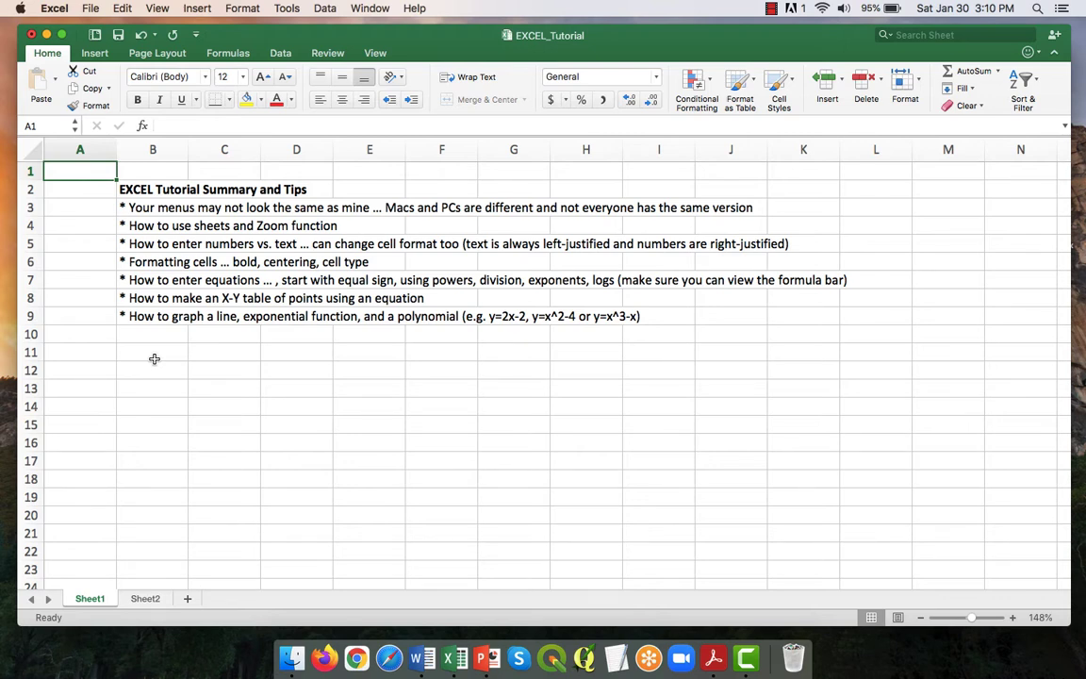
Enter the text "hello" in cell B11 and the number 3 in cell C11.
left_click(167, 352)
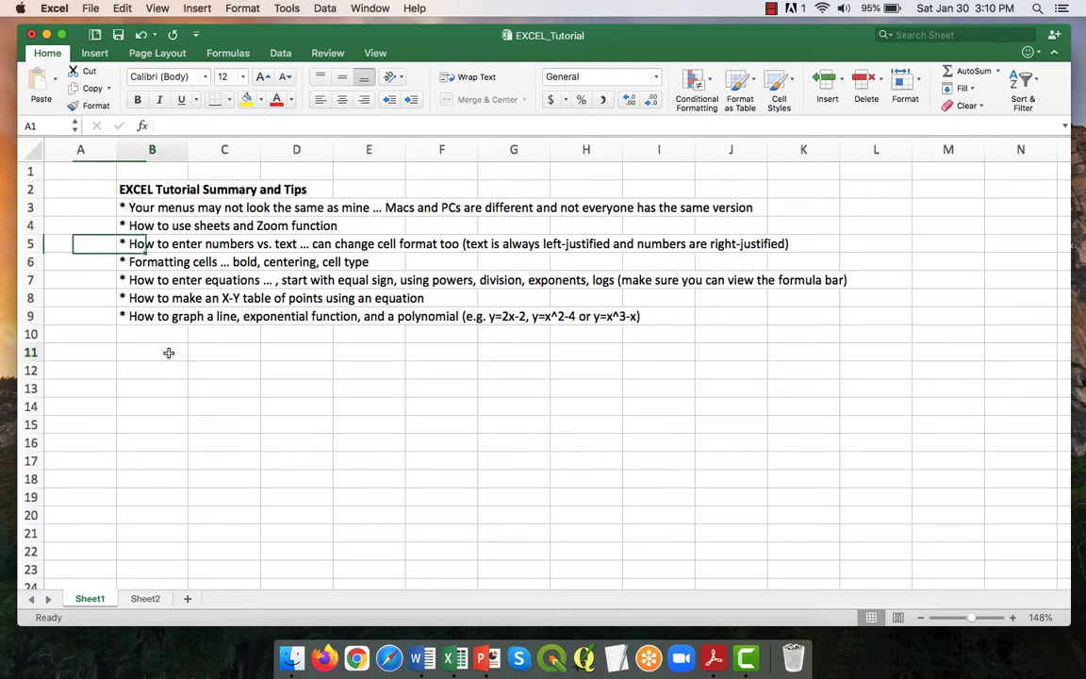
type("hello")
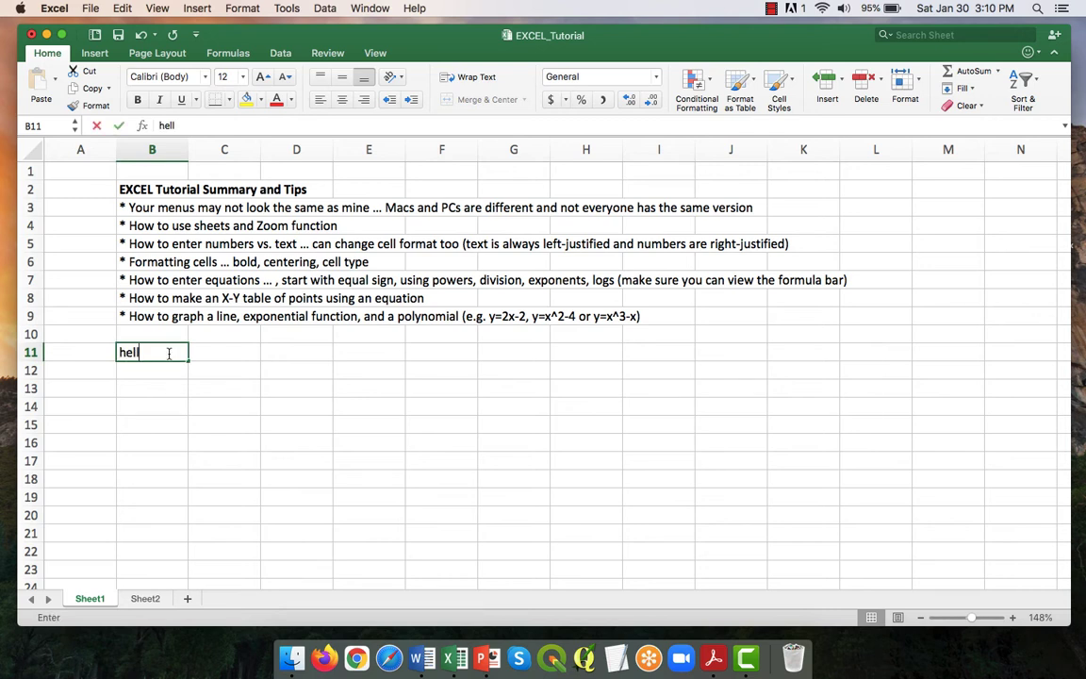
key("Return")
left_click(169, 352)
left_click(217, 351)
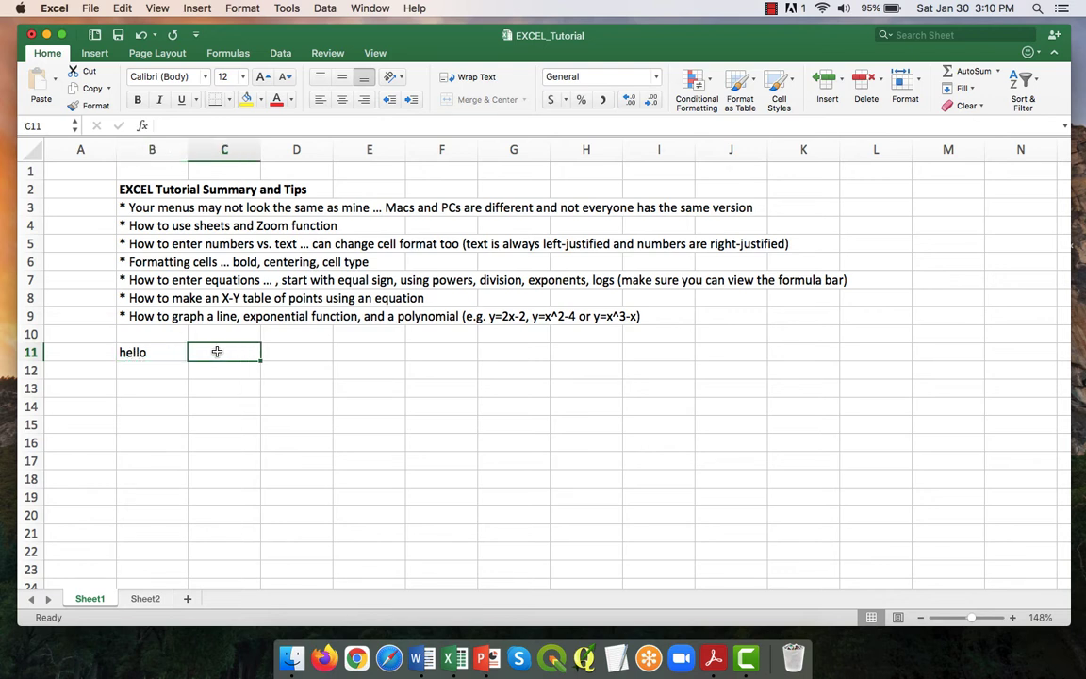
type("3")
key("Return")
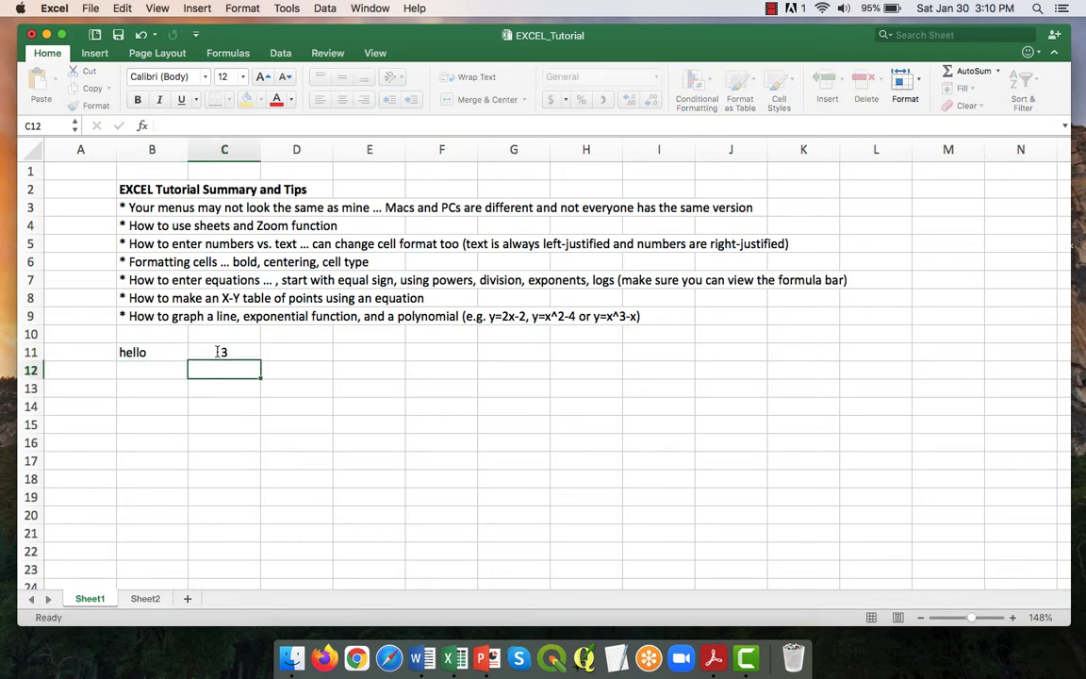
Enter the number 3 in cell E11, two columns beyond the existing number.
left_click(218, 352)
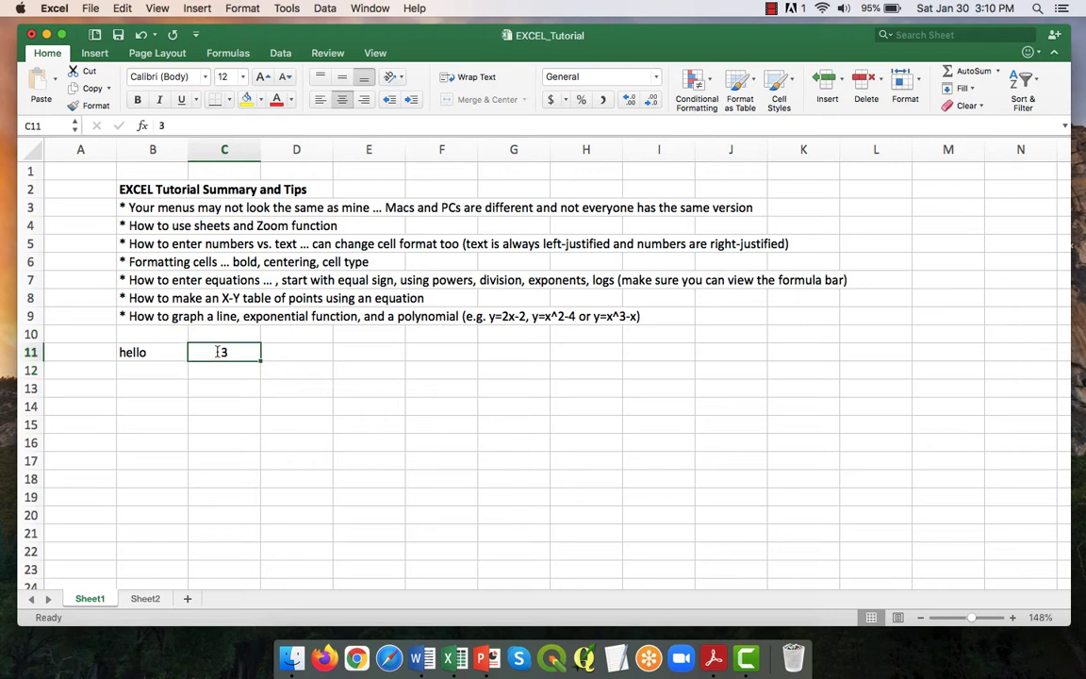
key("Tab")
key("Tab")
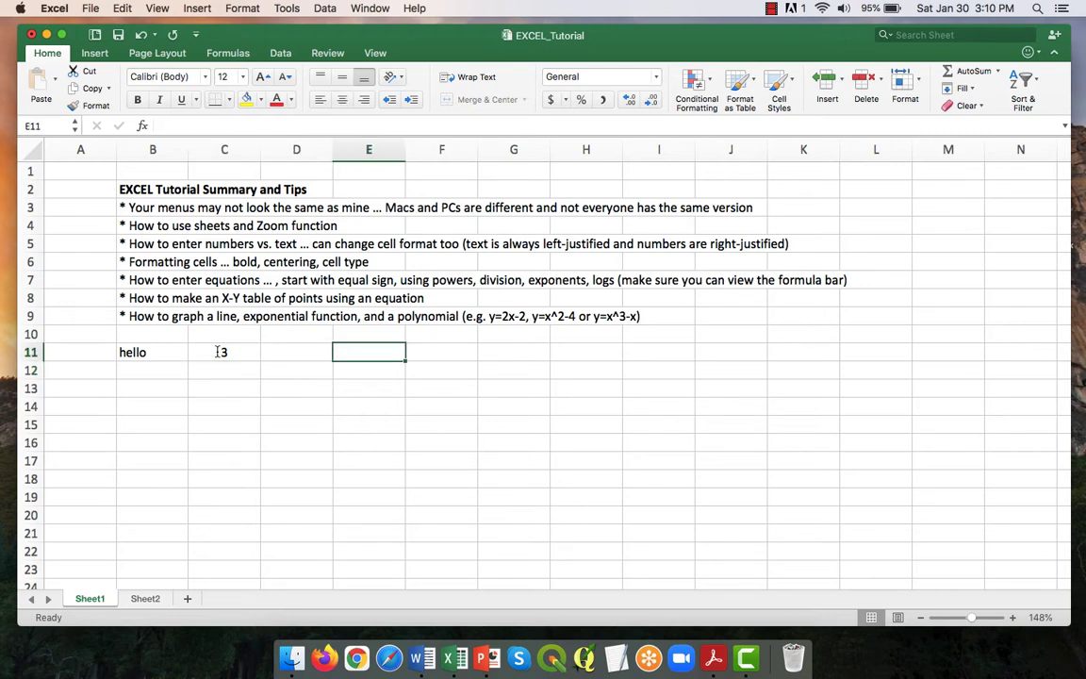
type("3")
key("Tab")
key("Left")
left_click(152, 352)
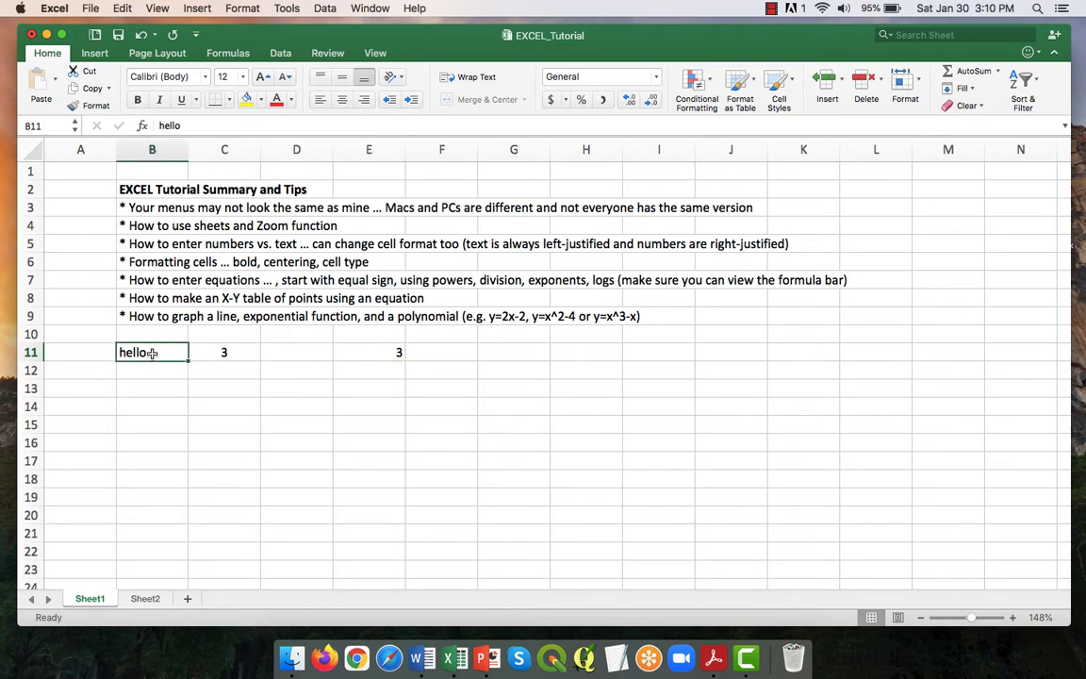
Left-align the contents of the cell range B11:G23.
left_click_drag(150, 351, 528, 571)
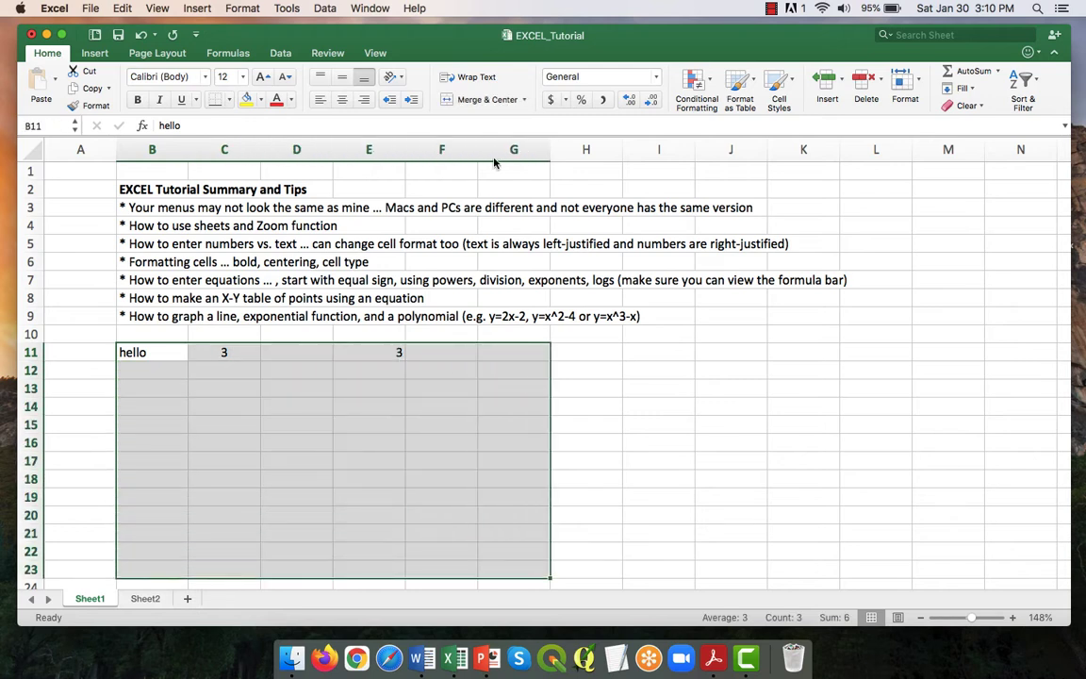
left_click(320, 100)
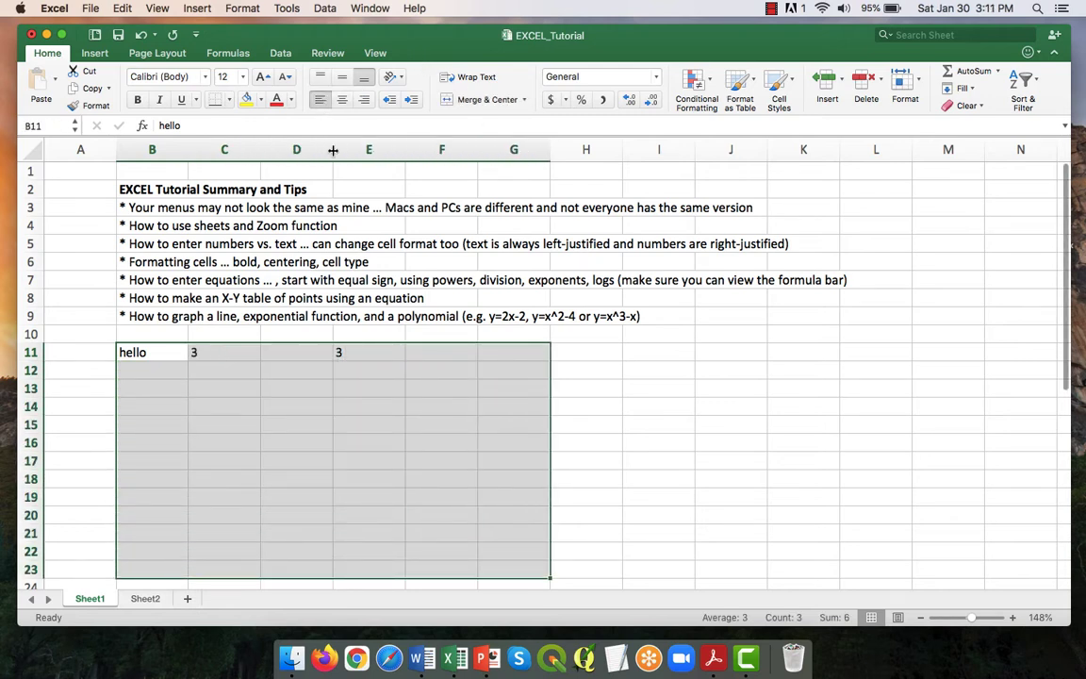
left_click(285, 429)
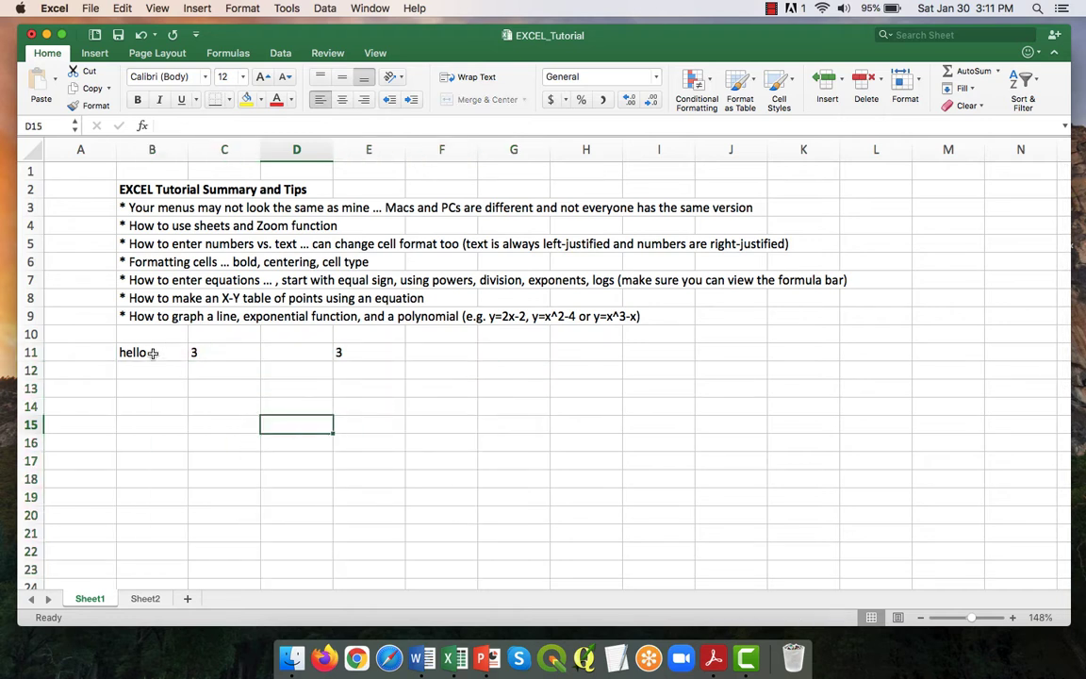
Clear the contents of cells B11 through E11.
left_click_drag(153, 352, 305, 355)
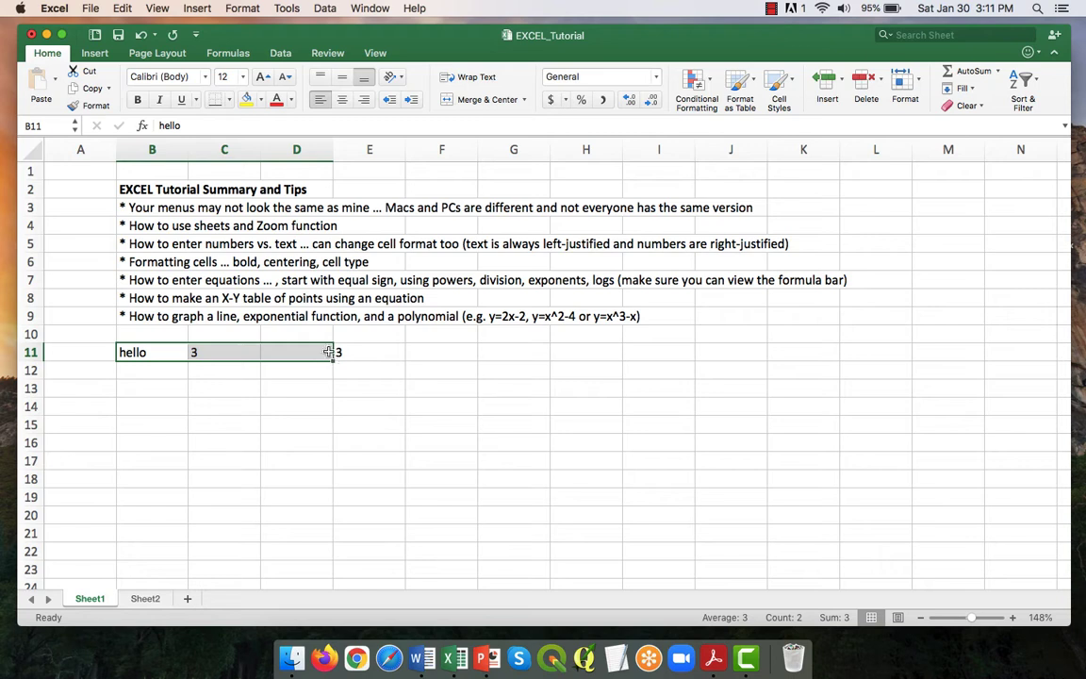
left_click(296, 357)
left_click_drag(164, 356, 371, 356)
right_click(374, 344)
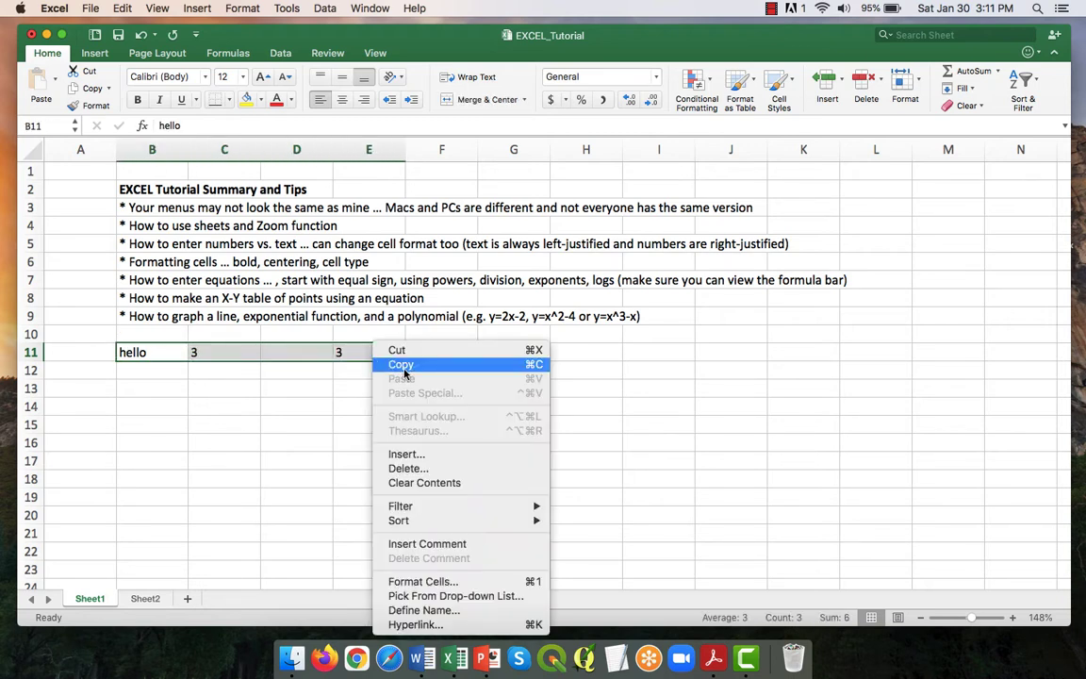
key("Return")
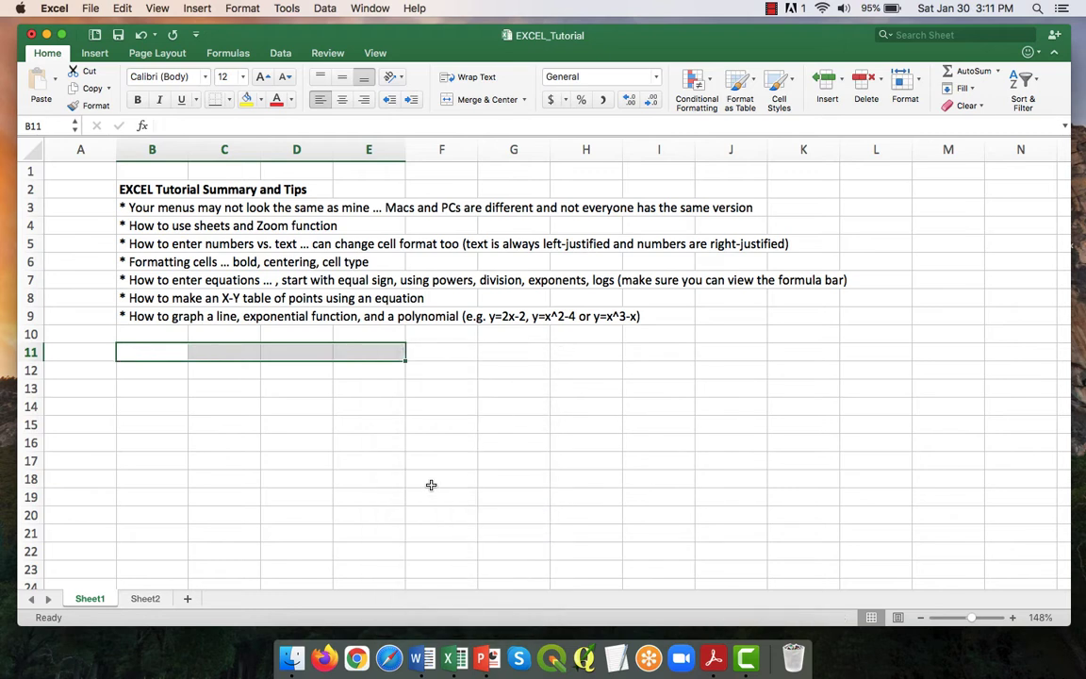
left_click(387, 460)
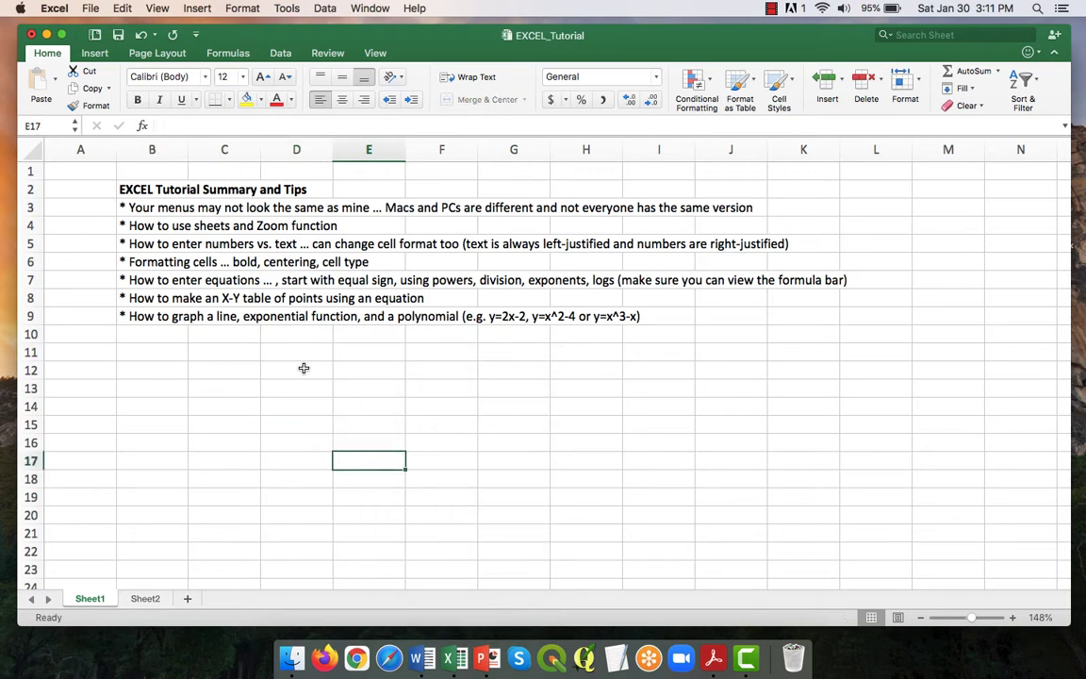
Enter the text "Hello" in cell C11.
left_click(234, 353)
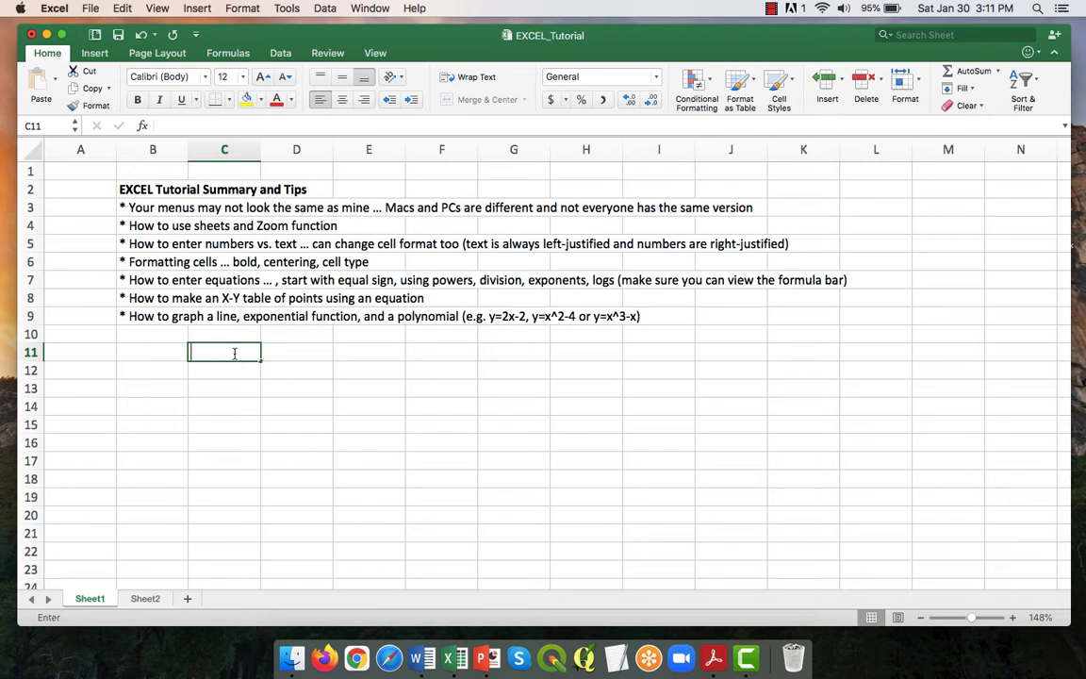
type("Hello")
key("Return")
Apply bold to the text in cell C11, remove it again and view the cell's other commands.
left_click(233, 352)
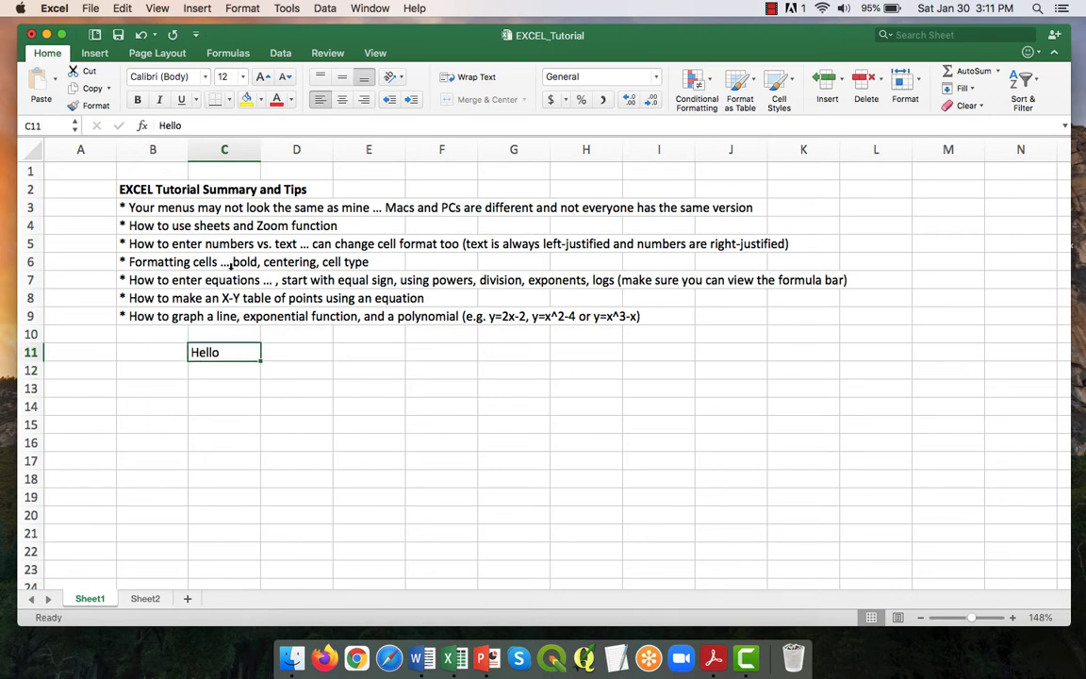
left_click(138, 100)
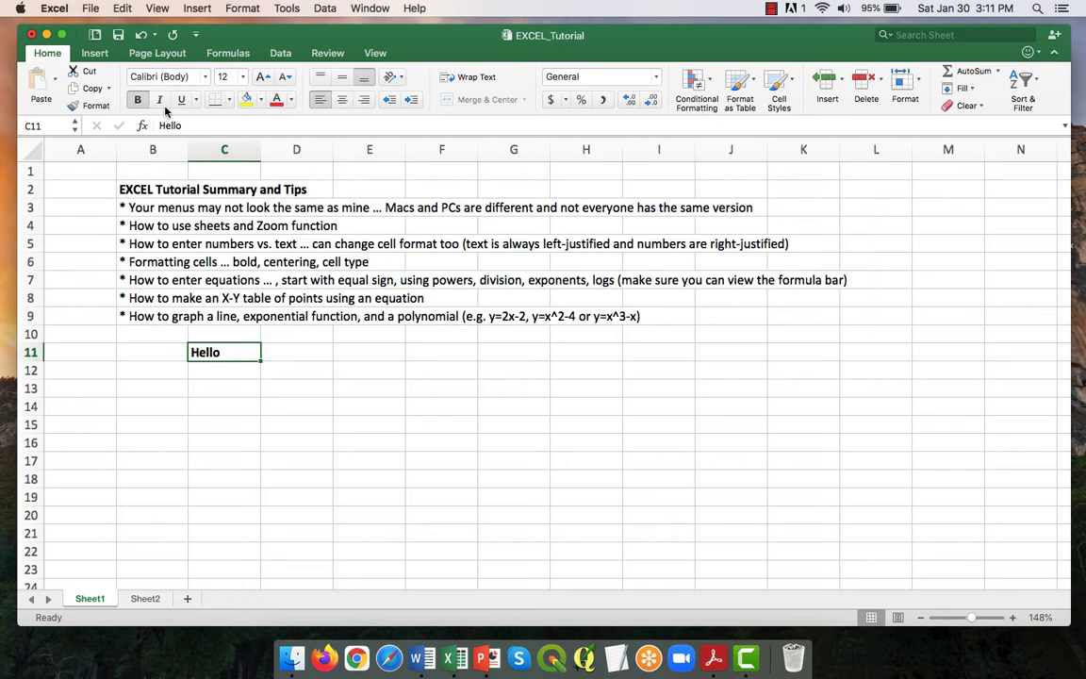
left_click(138, 100)
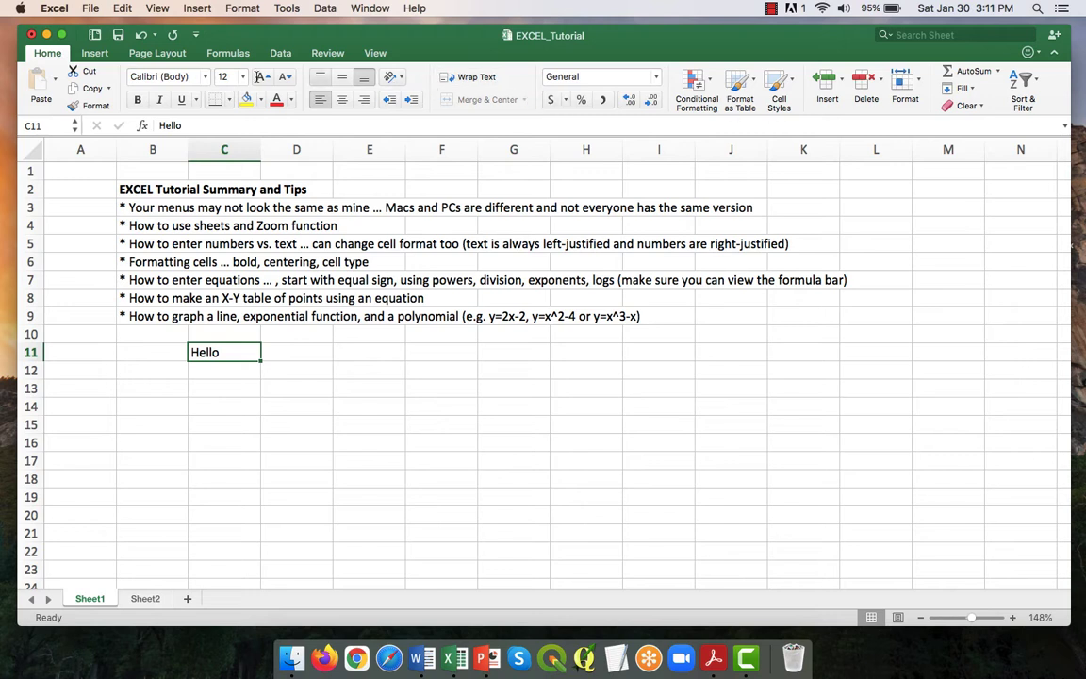
right_click(236, 356)
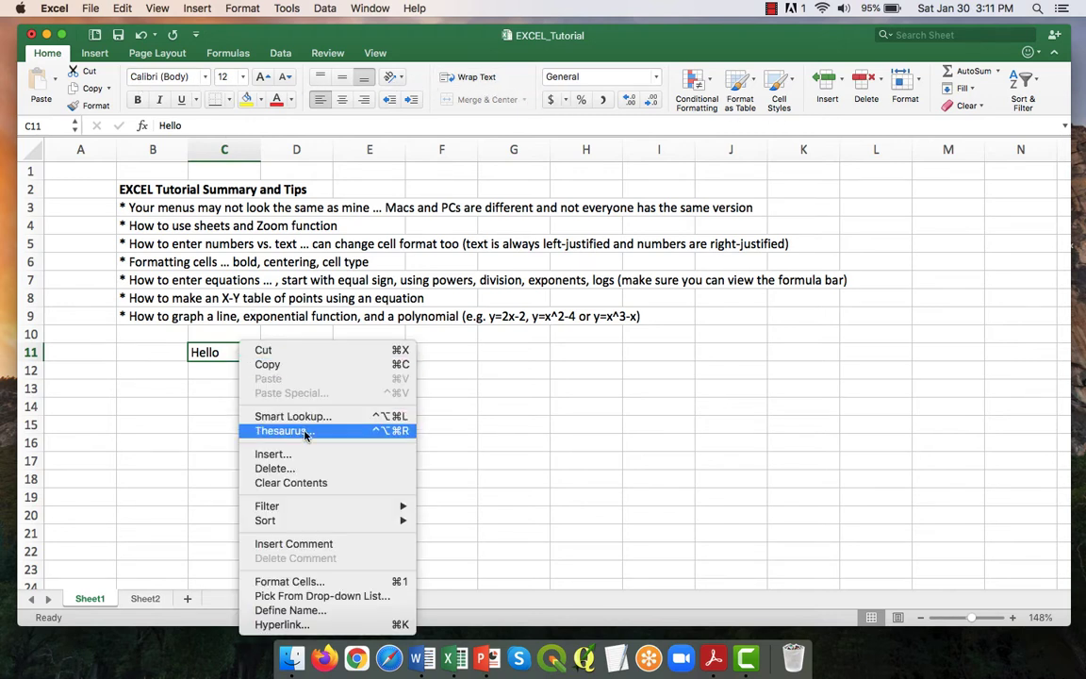
key("Escape")
Delete the contents of cell C11 and enter "hello" in lowercase there.
key("Delete")
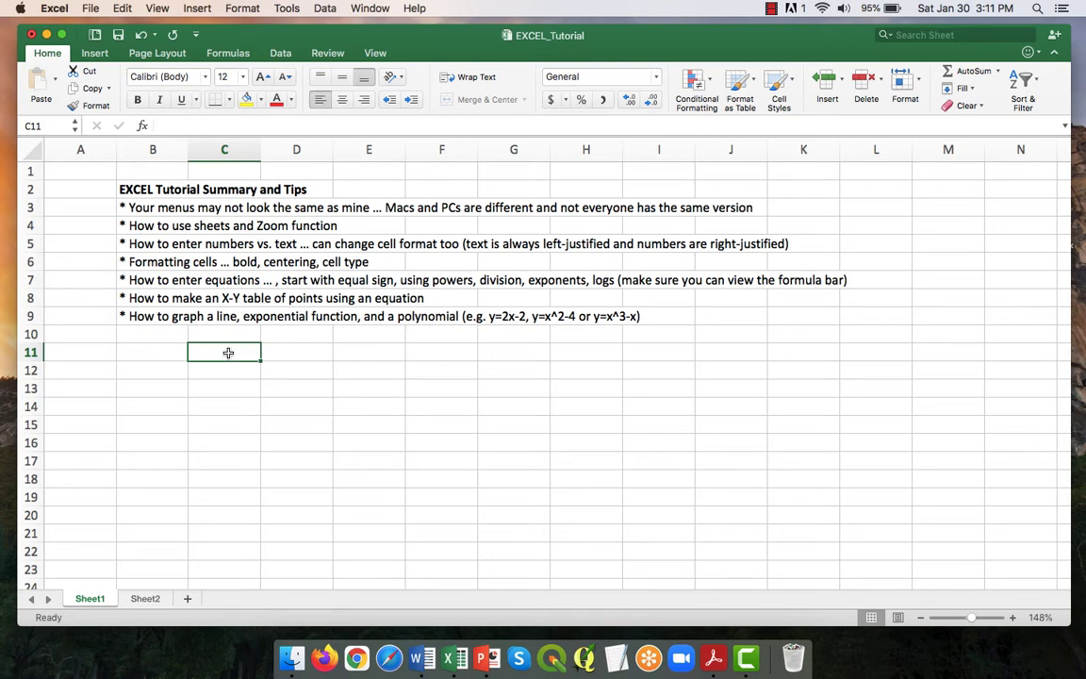
type("hello")
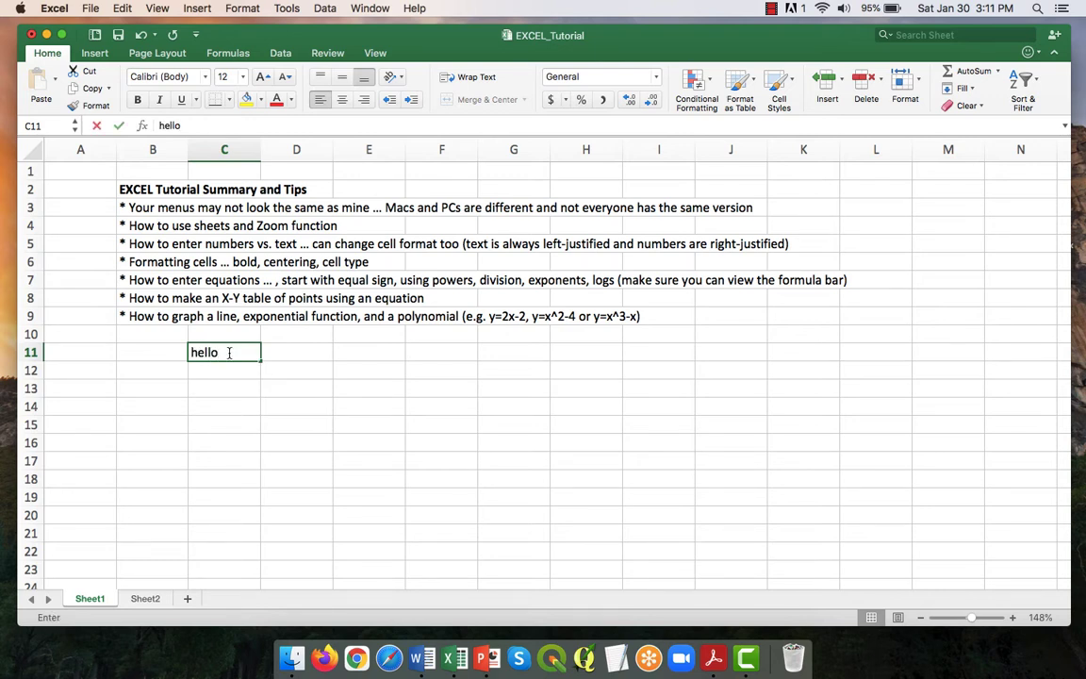
key("Return")
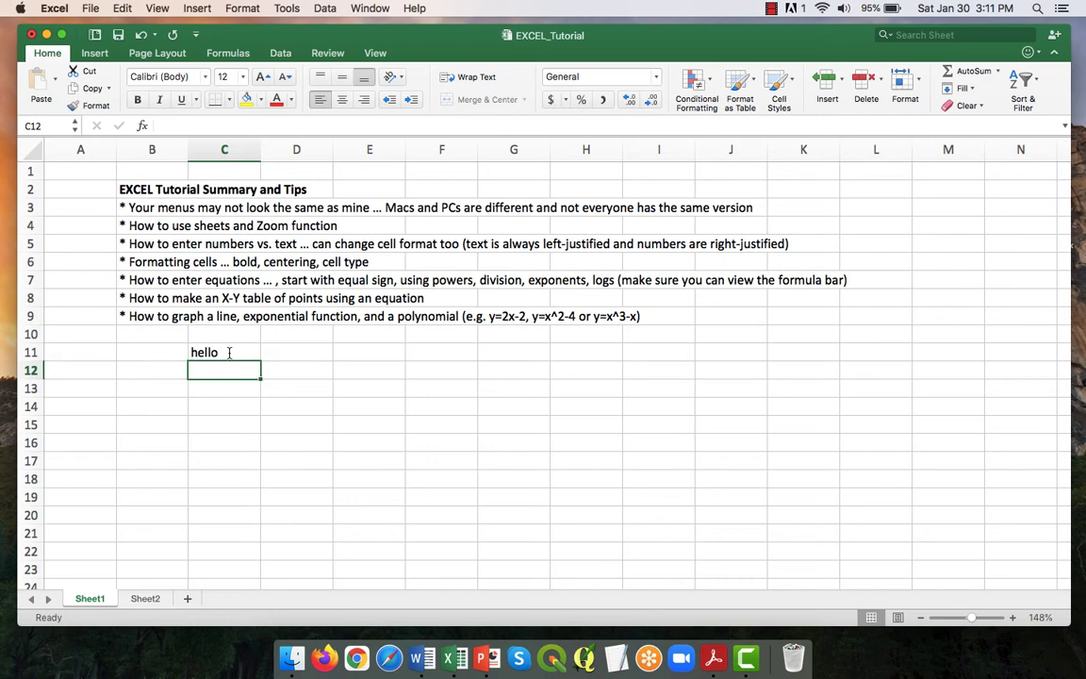
Enter the number 2 in cell C12 and reselect that cell.
type("2")
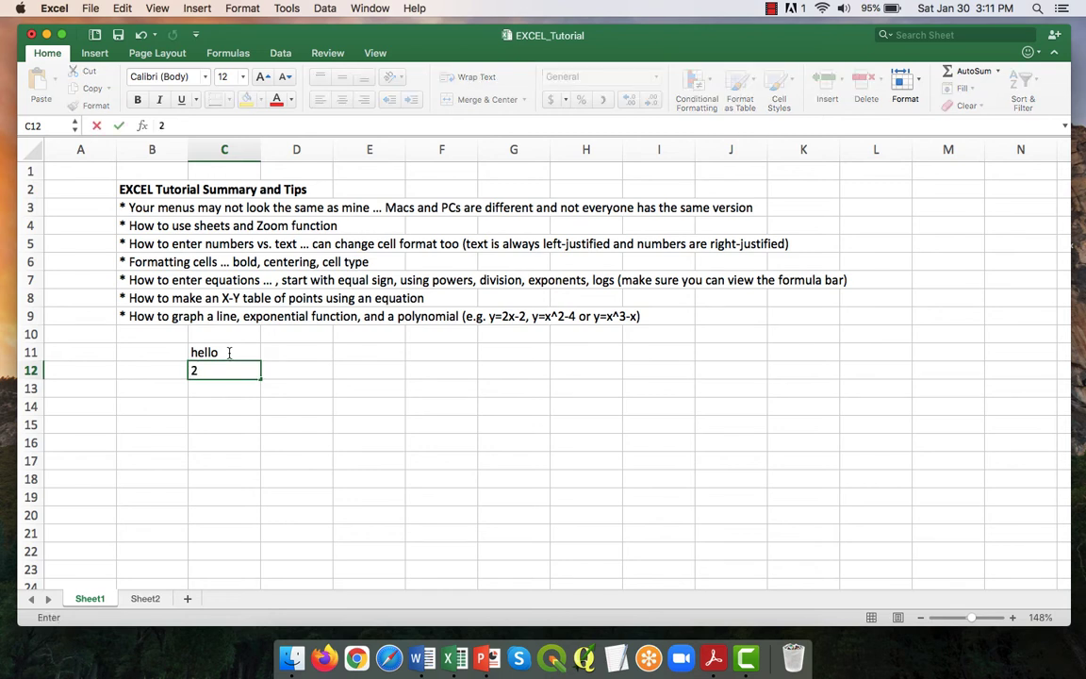
key("Return")
key("Up")
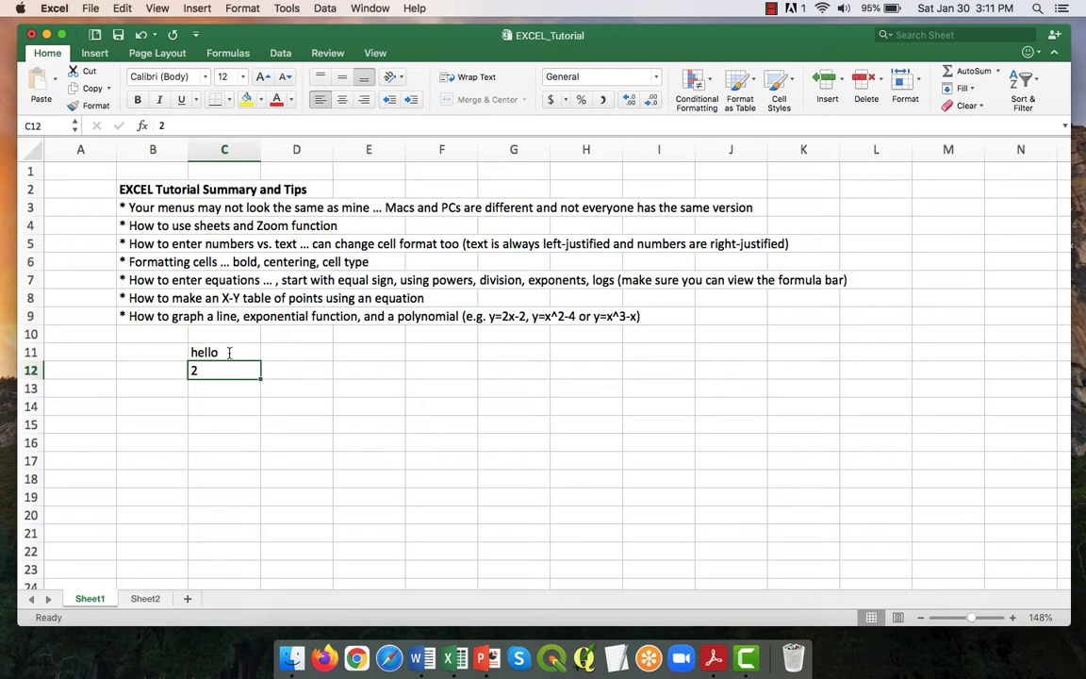
Replace the number in cell C12 with the text entry '2 cases, using a leading apostrophe, and reselect that cell.
type("'")
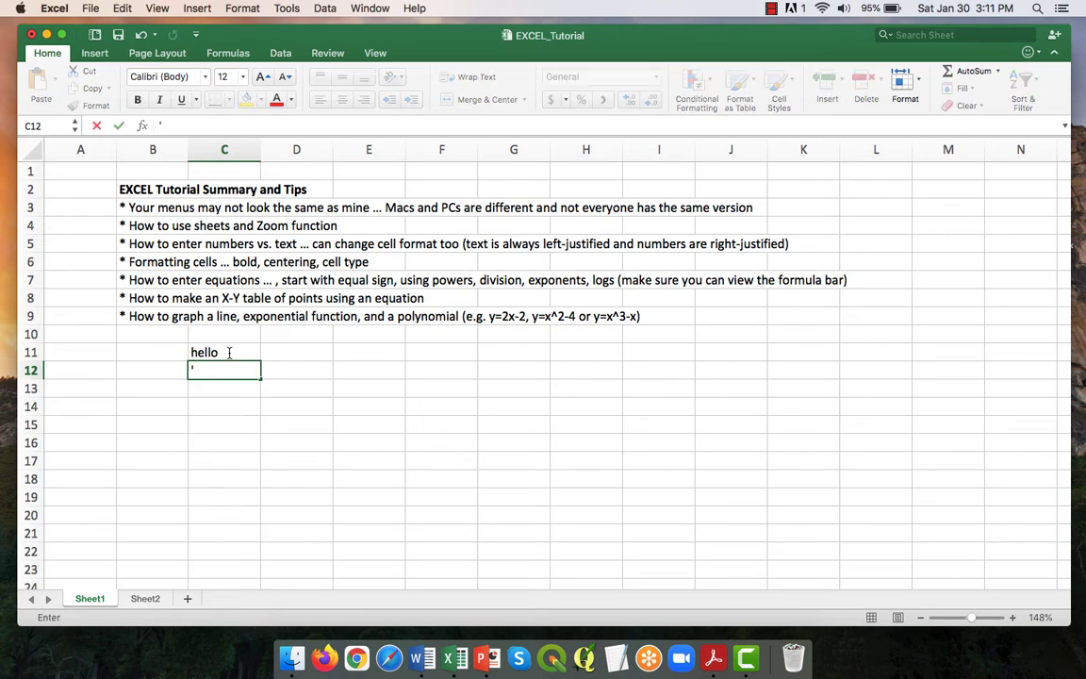
type("2 cases")
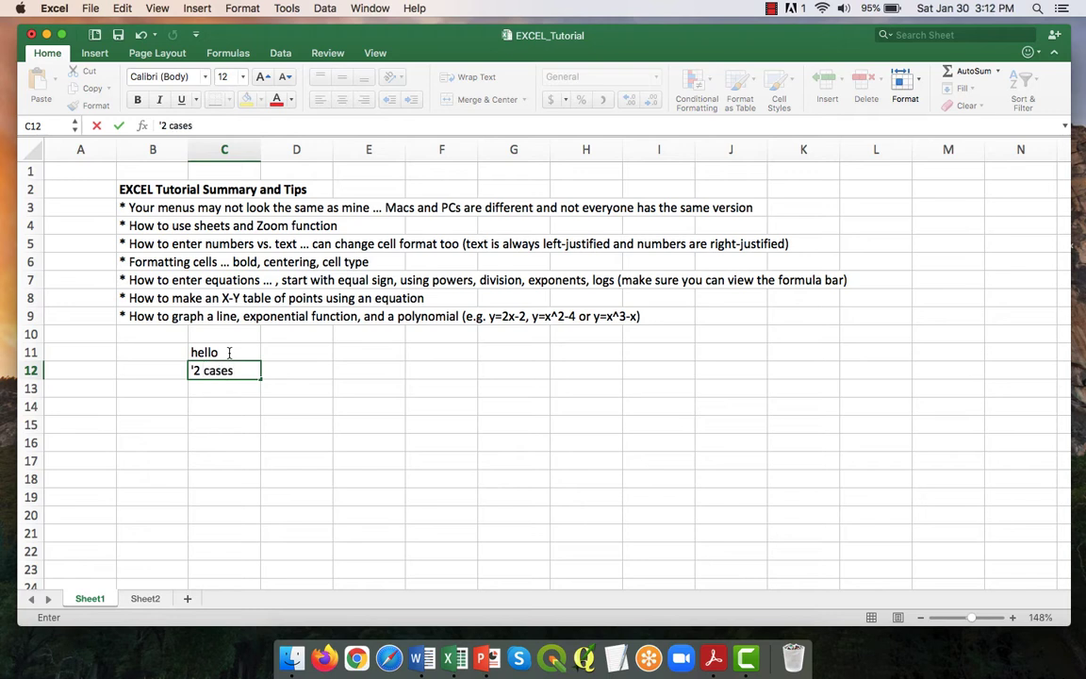
key("Return")
key("Up")
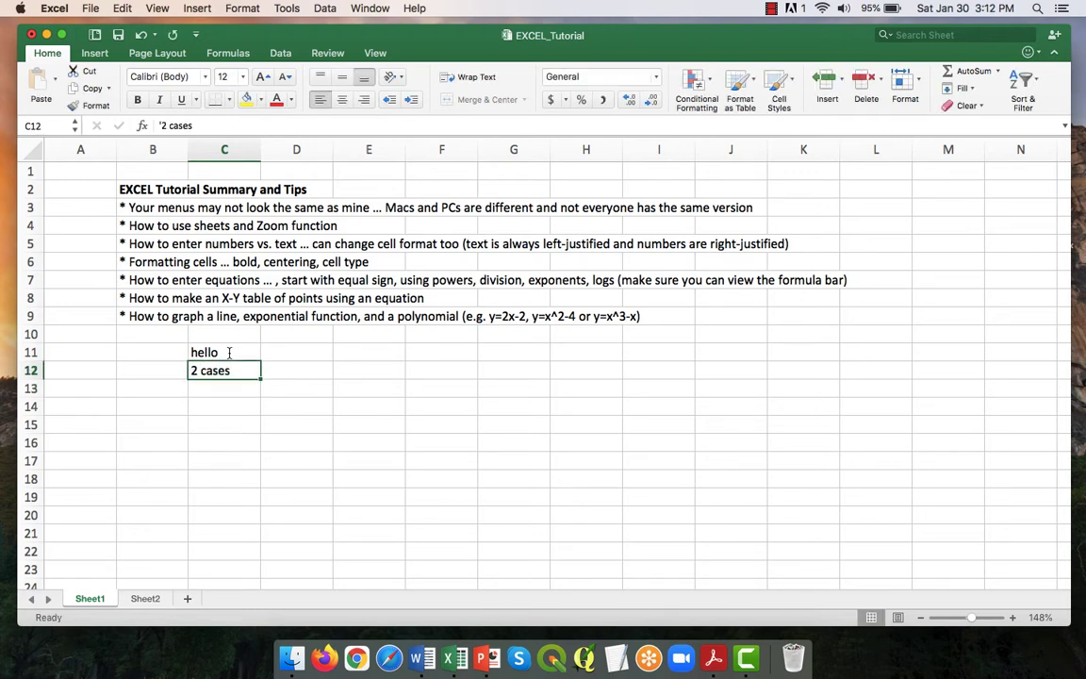
key("Right")
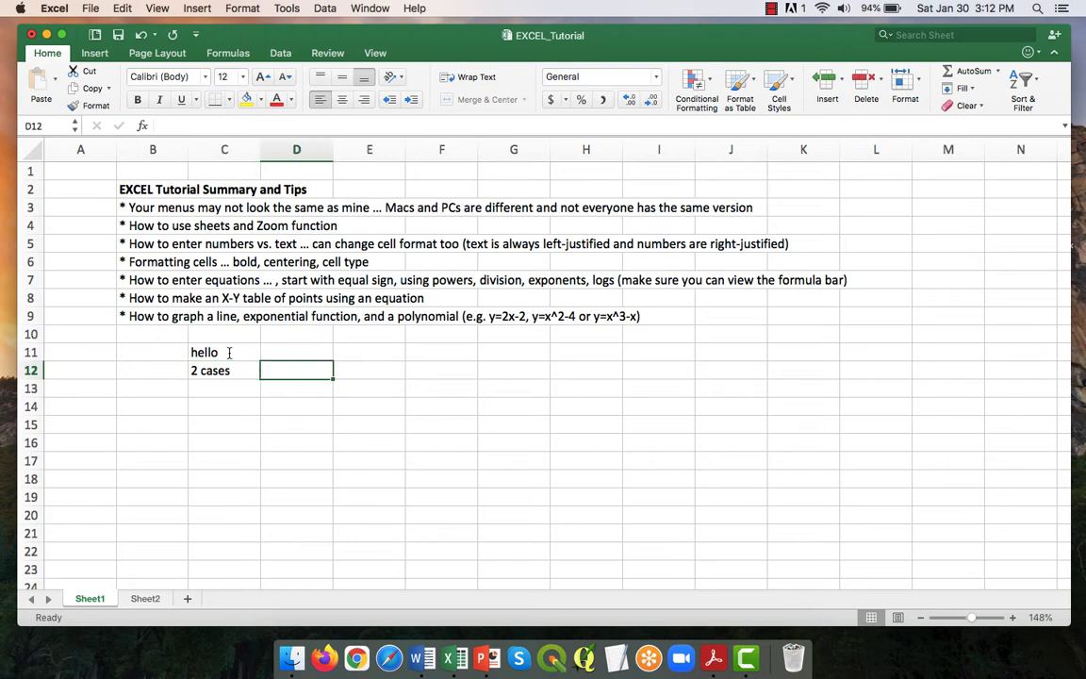
key("Left")
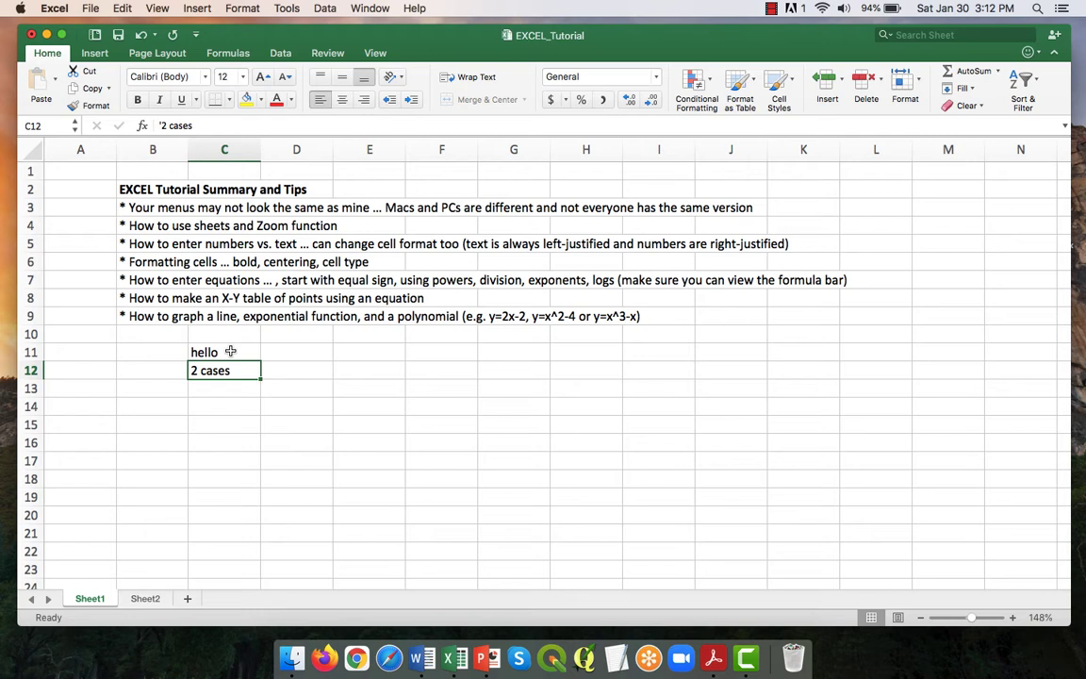
Clear the contents of cells C11 and C12.
left_click_drag(230, 351, 235, 373)
right_click(234, 372)
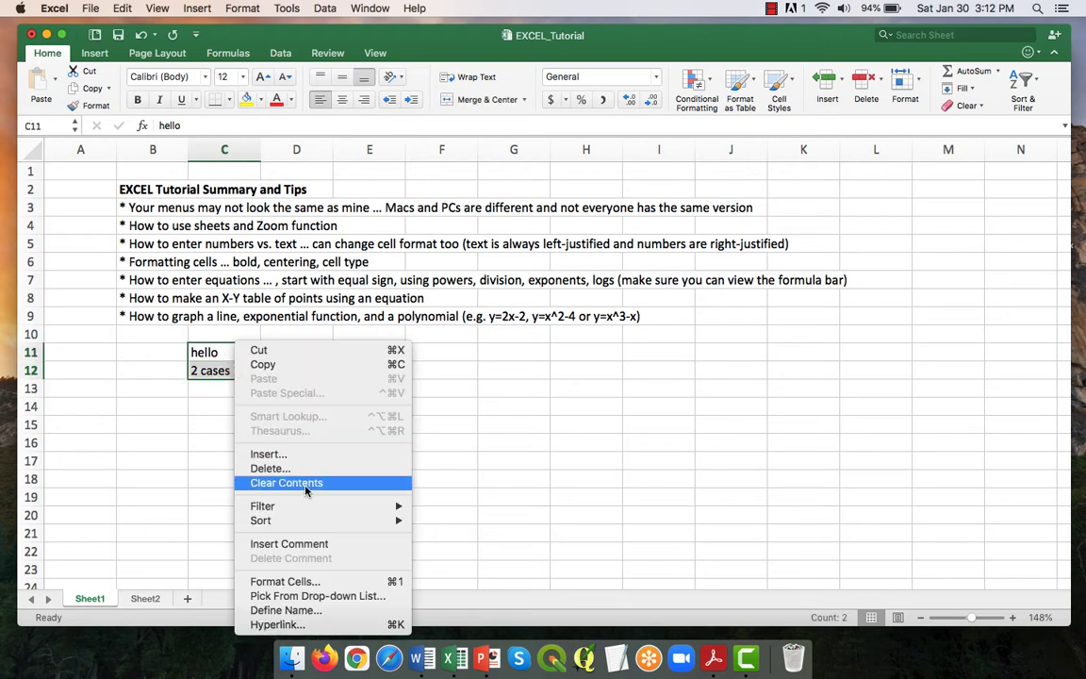
left_click(305, 483)
Enter the formula =2*4/3 in cell C11.
left_click(230, 351)
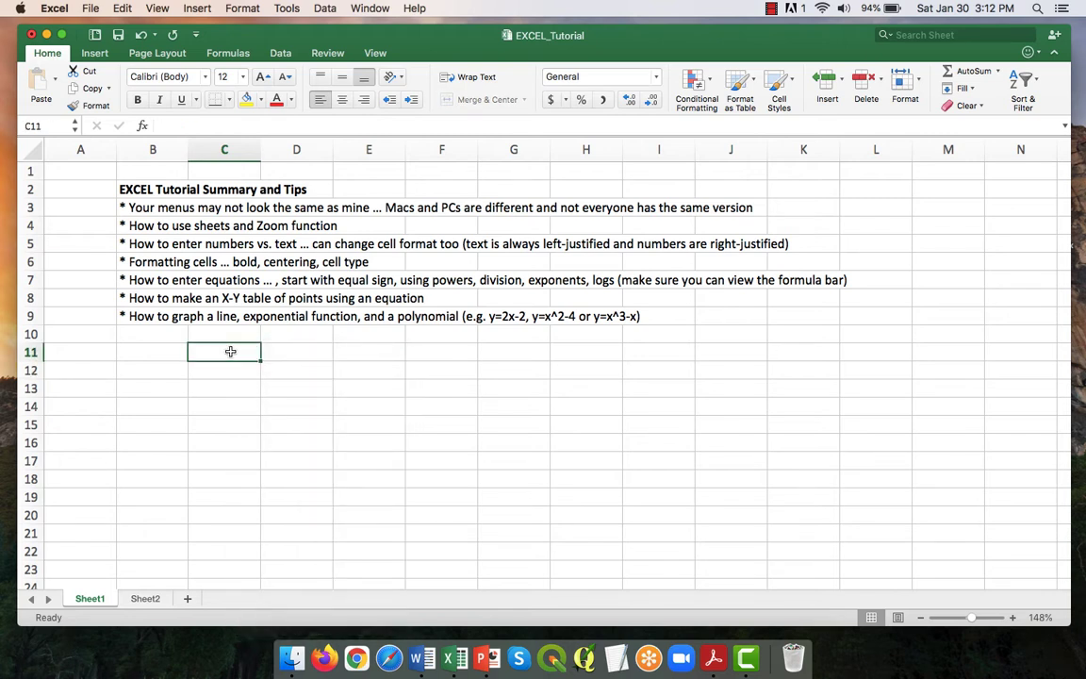
type("=")
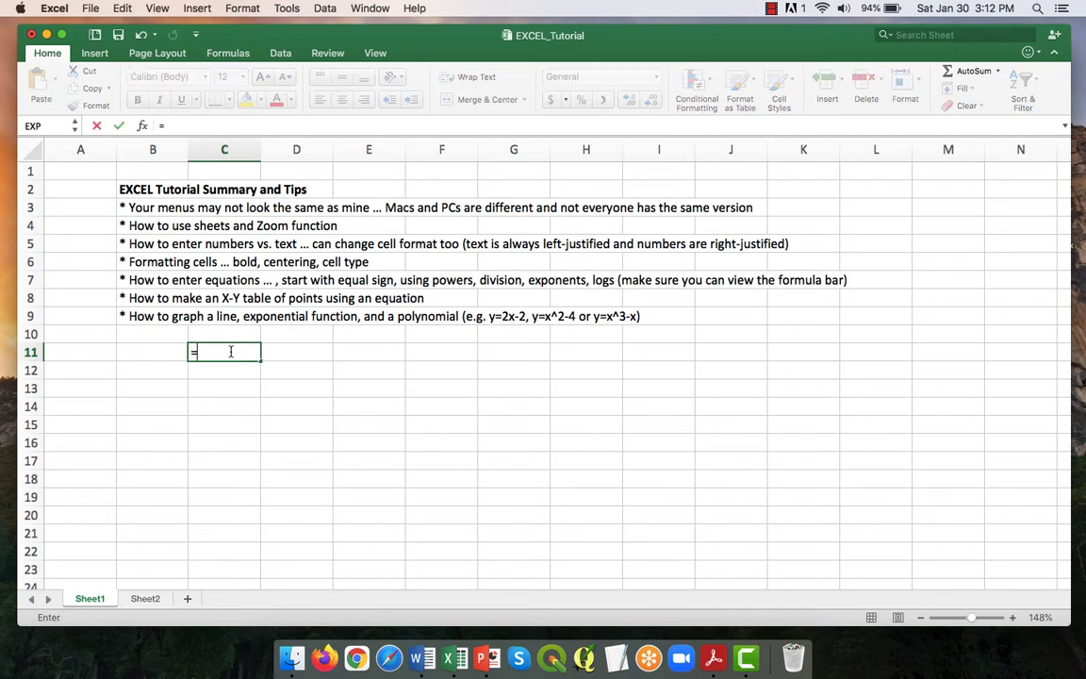
type("2*4/")
type("3")
key("Return")
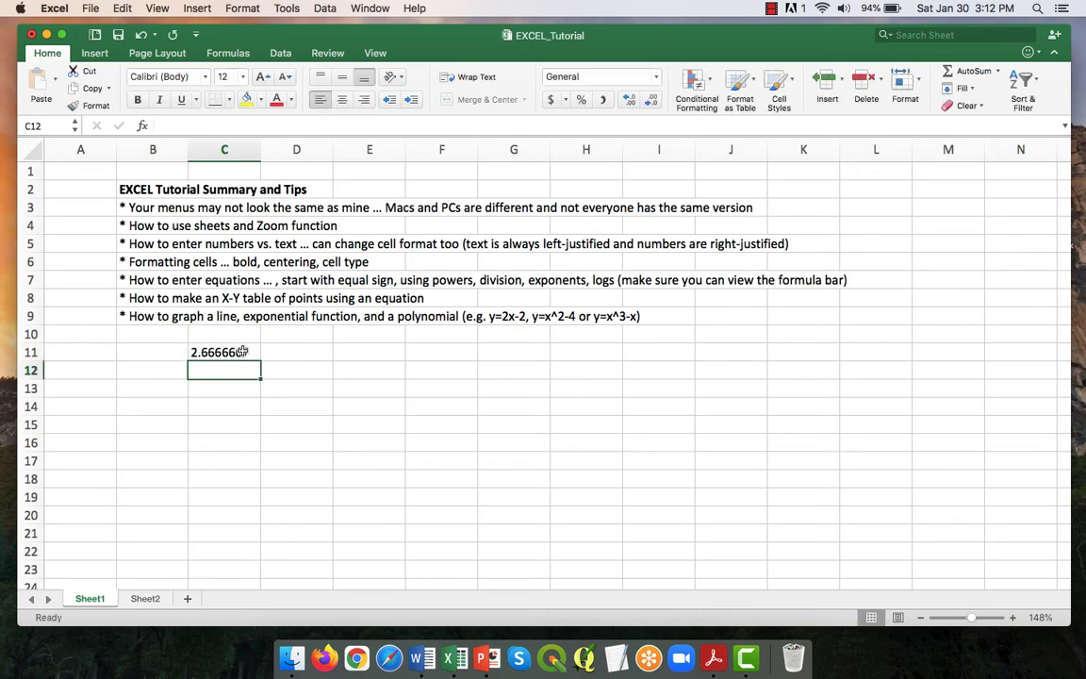
Inspect the formula behind cell C11 in the formula bar and compare it with the text entry in cell B9.
left_click(242, 351)
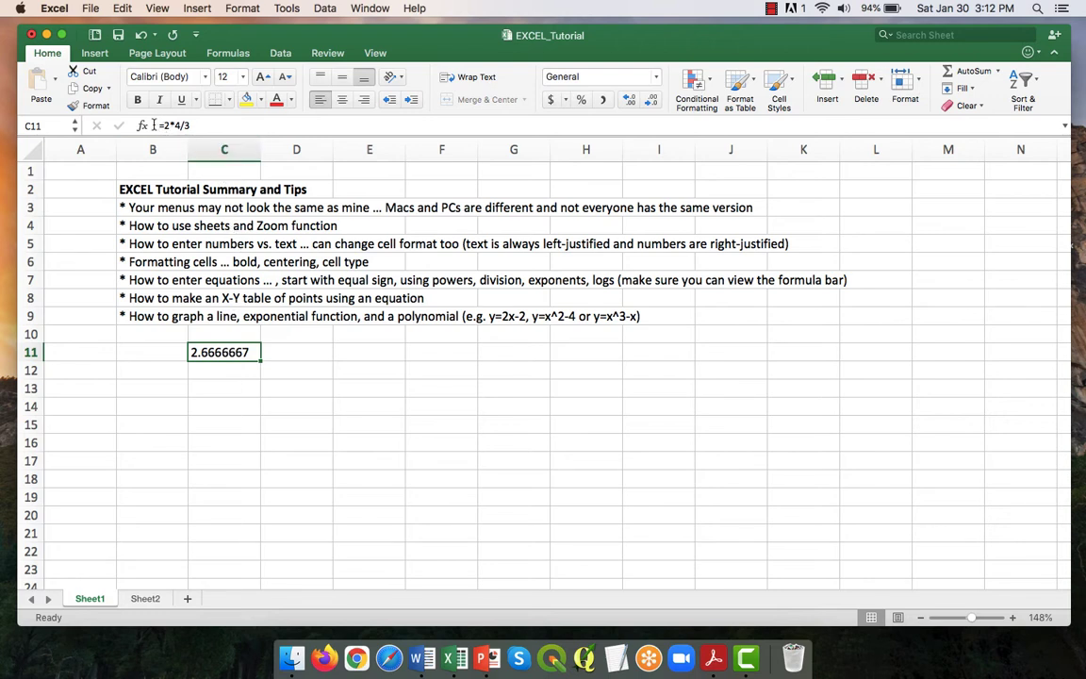
left_click_drag(159, 124, 197, 125)
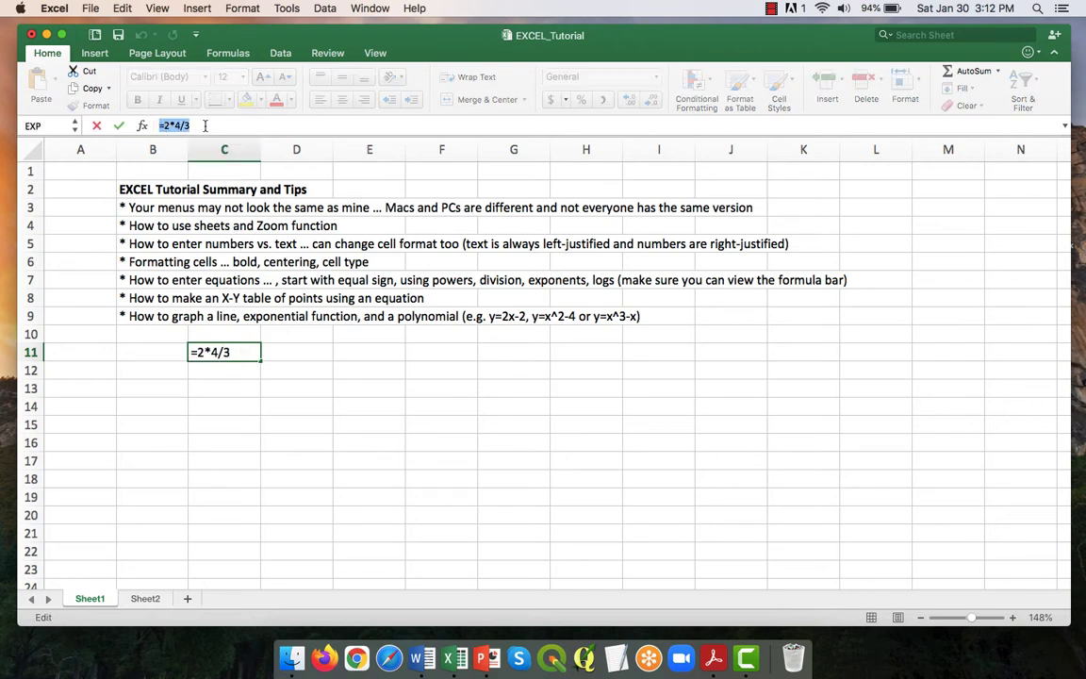
left_click(237, 403)
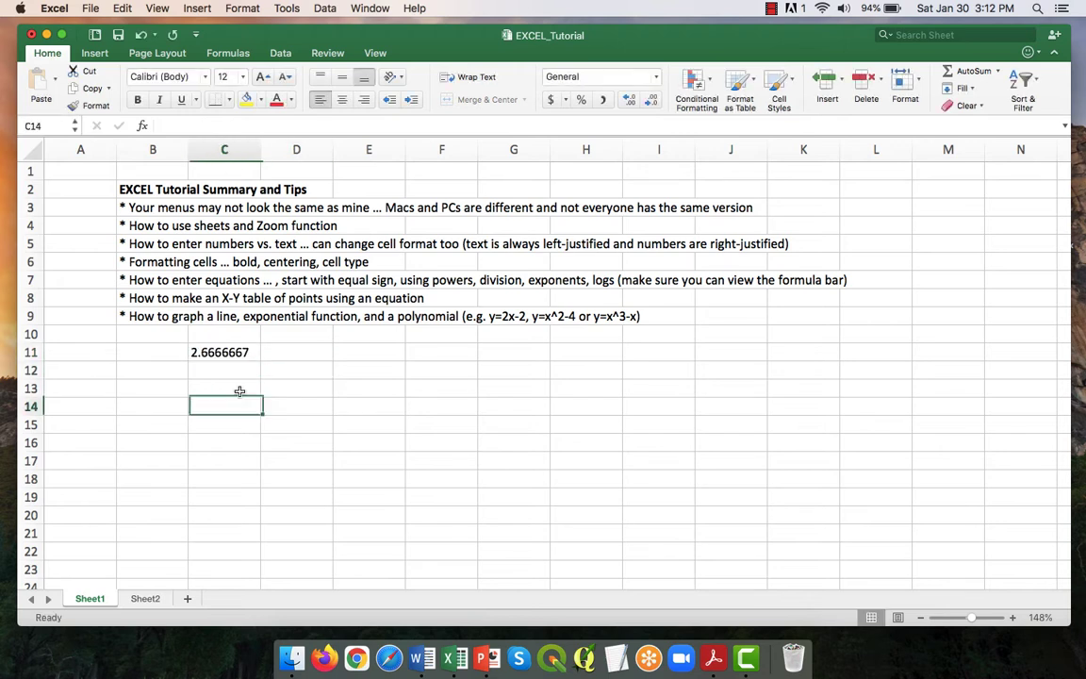
left_click(141, 316)
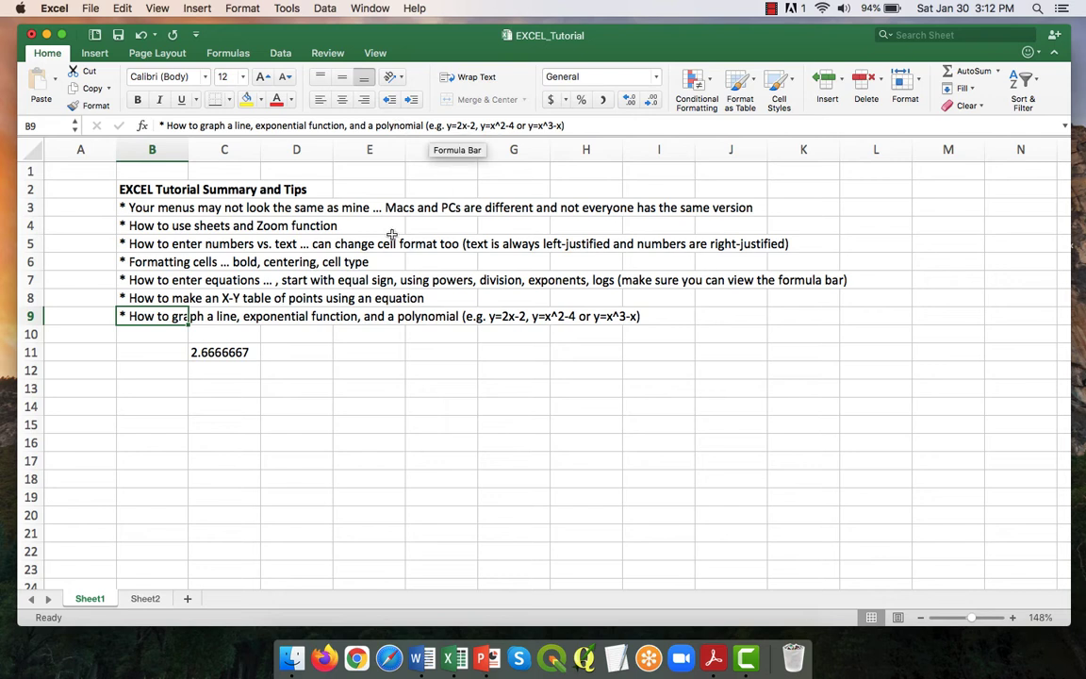
left_click(296, 388)
left_click(229, 351)
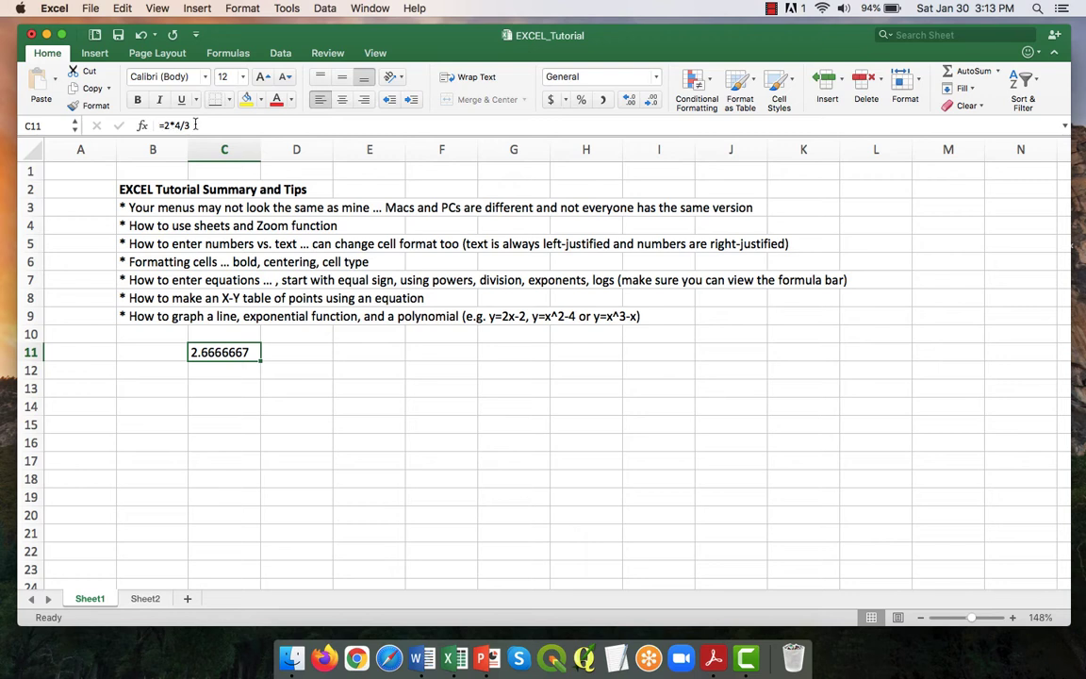
key("Return")
left_click(221, 352)
Enter the power formula =2^3 in cell C12.
left_click(229, 374)
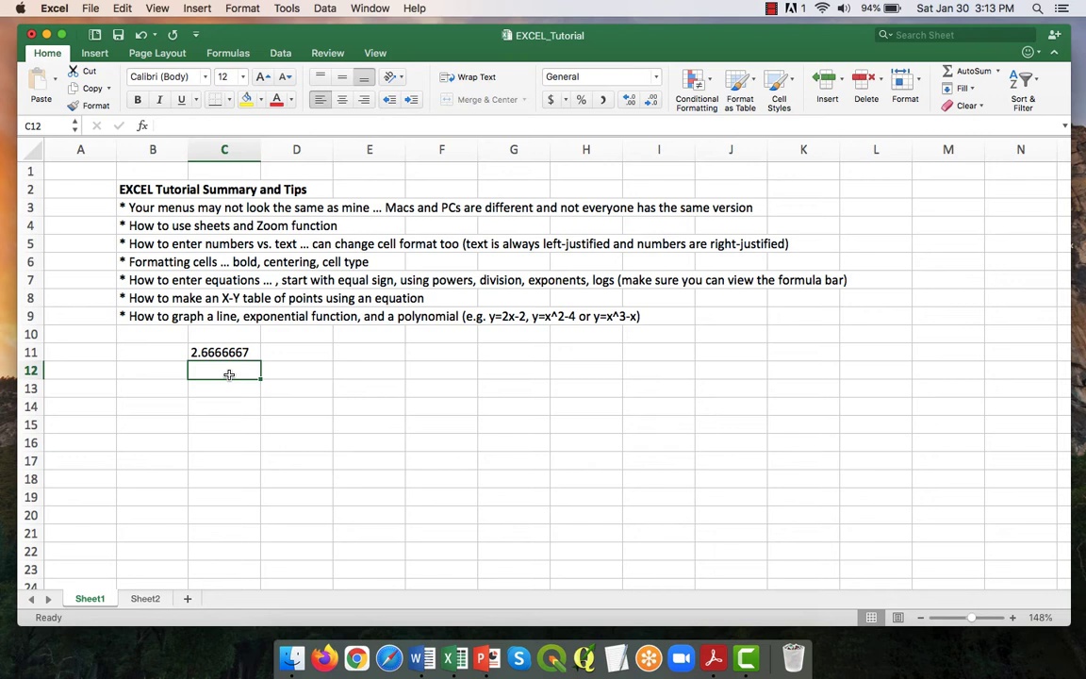
type("=")
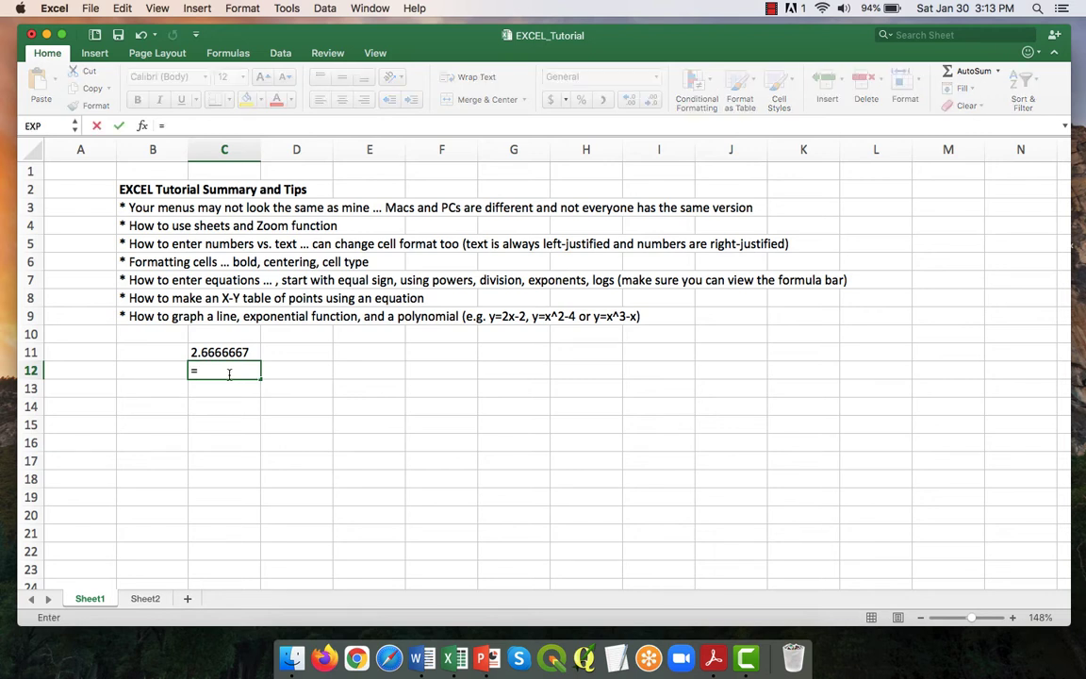
type("2^3")
key("Return")
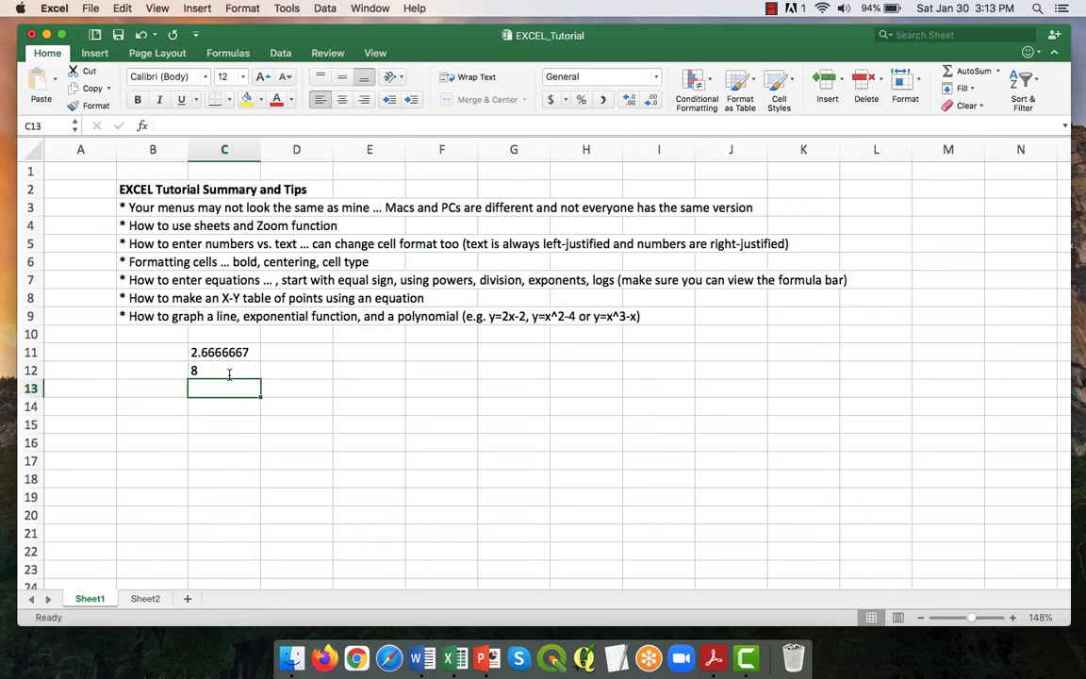
Enter the logarithm formulas =log(2) in cell C13 and =ln(2) in cell C14.
type("=l")
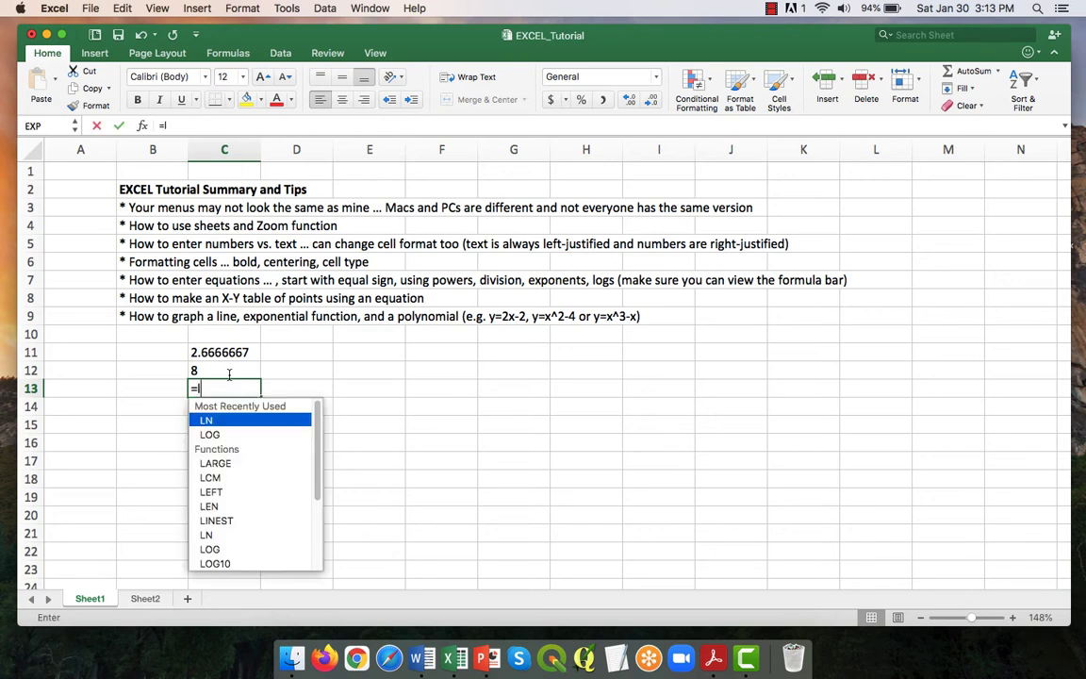
type("og(2)")
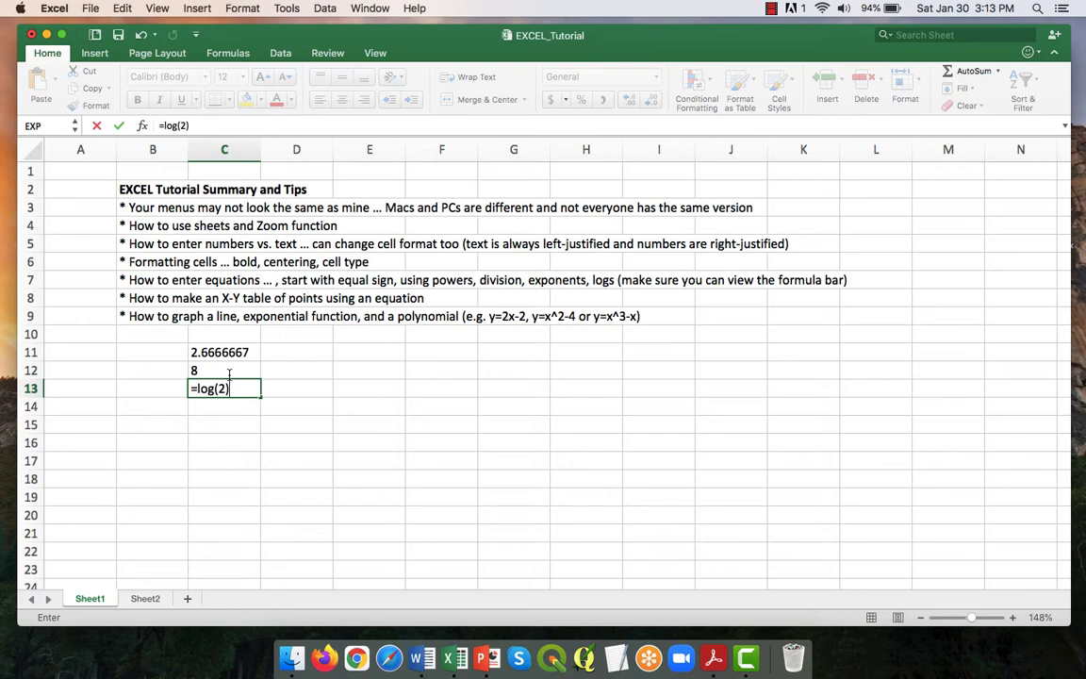
key("Return")
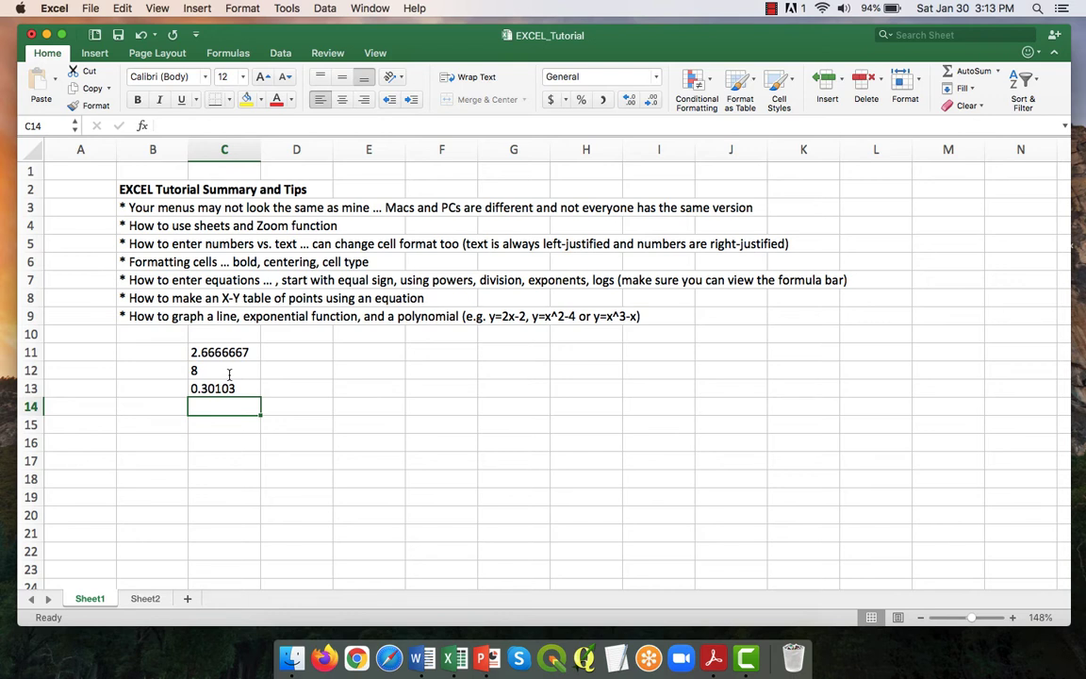
type("=l")
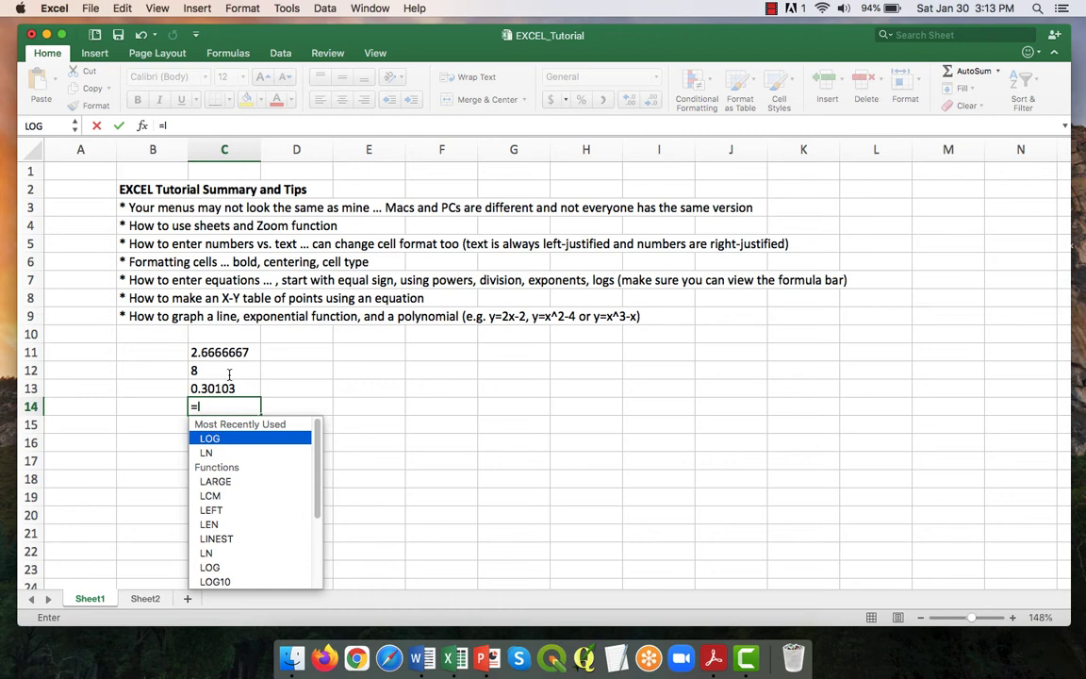
type("n(2)")
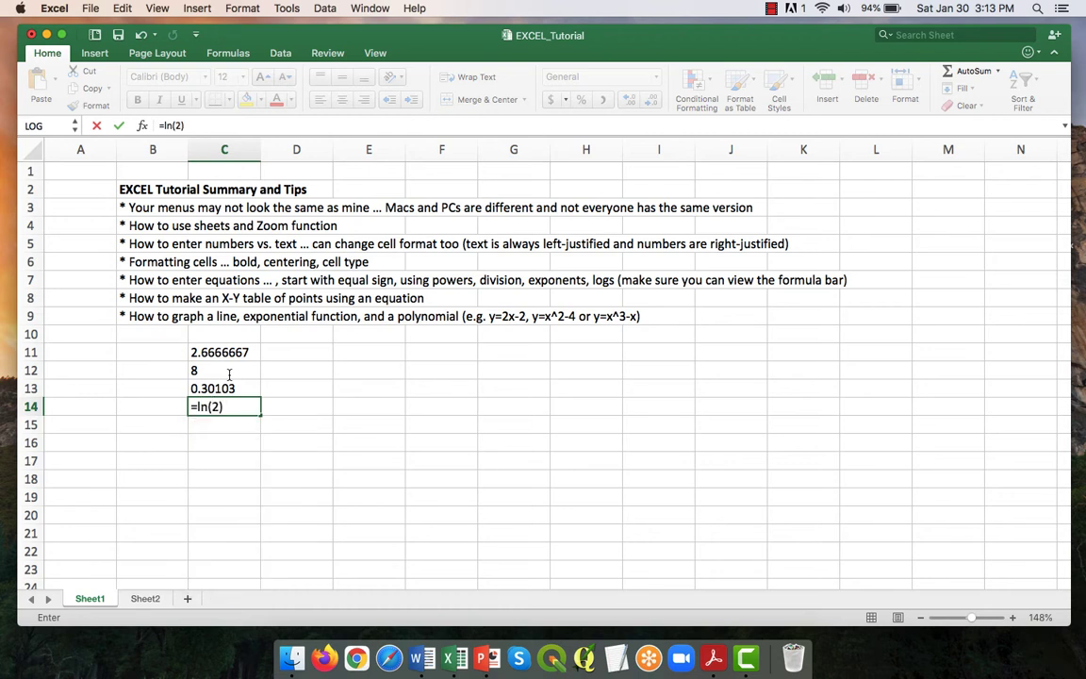
key("Return")
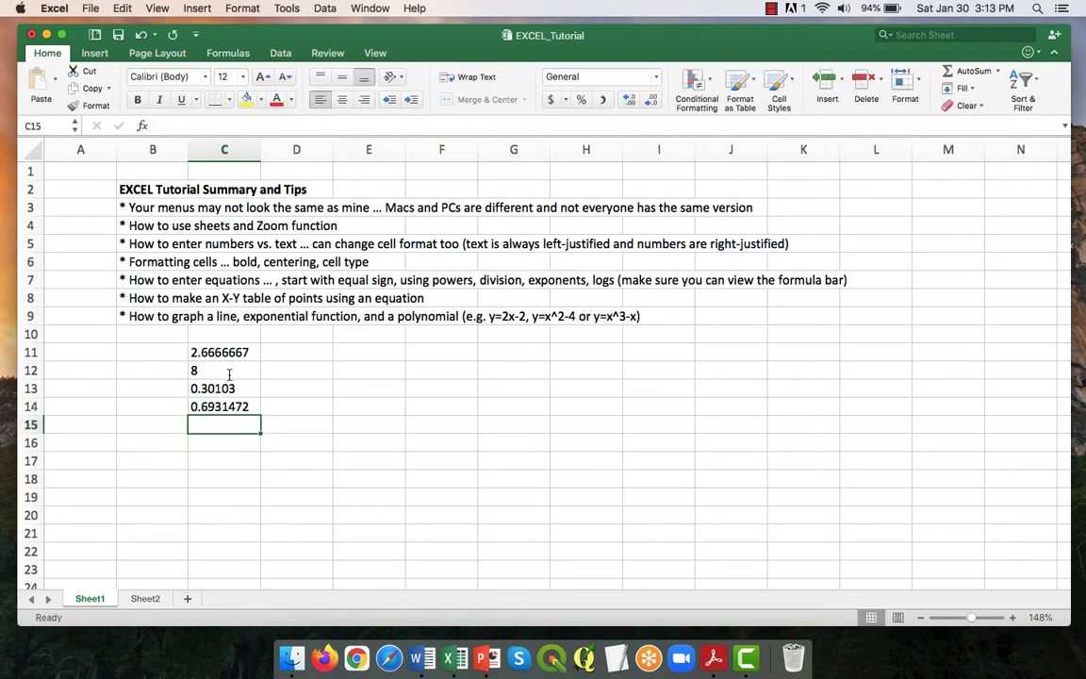
Enter the formula =exp(2) in cell C15 and =3^23-210 in cell C16.
type("=ex")
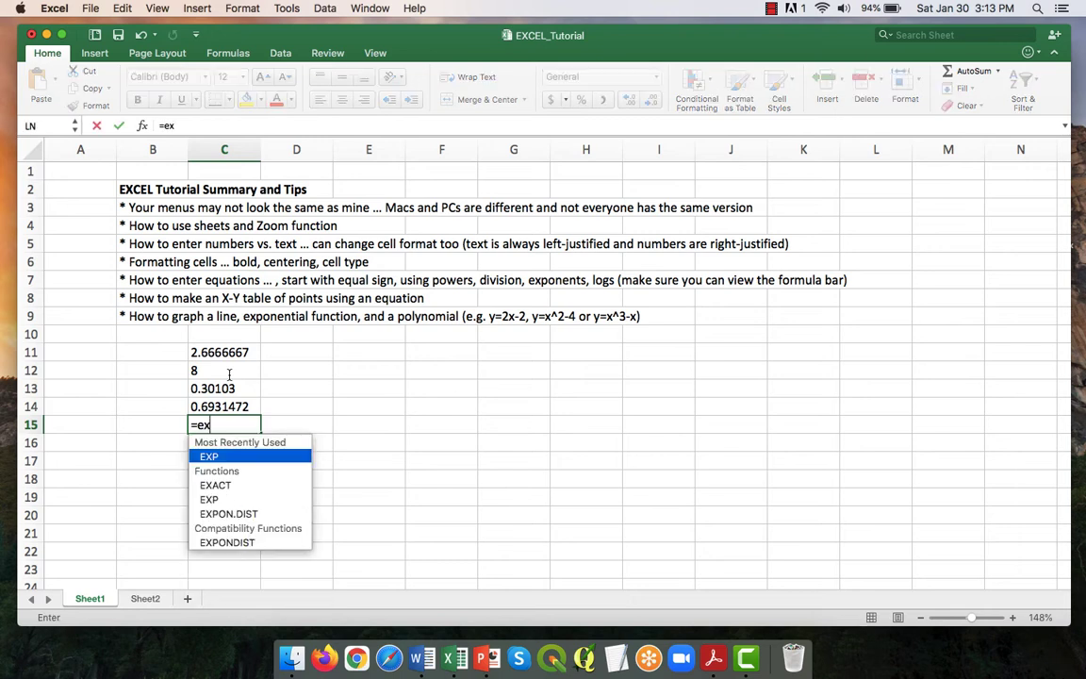
type("p(2)")
key("Return")
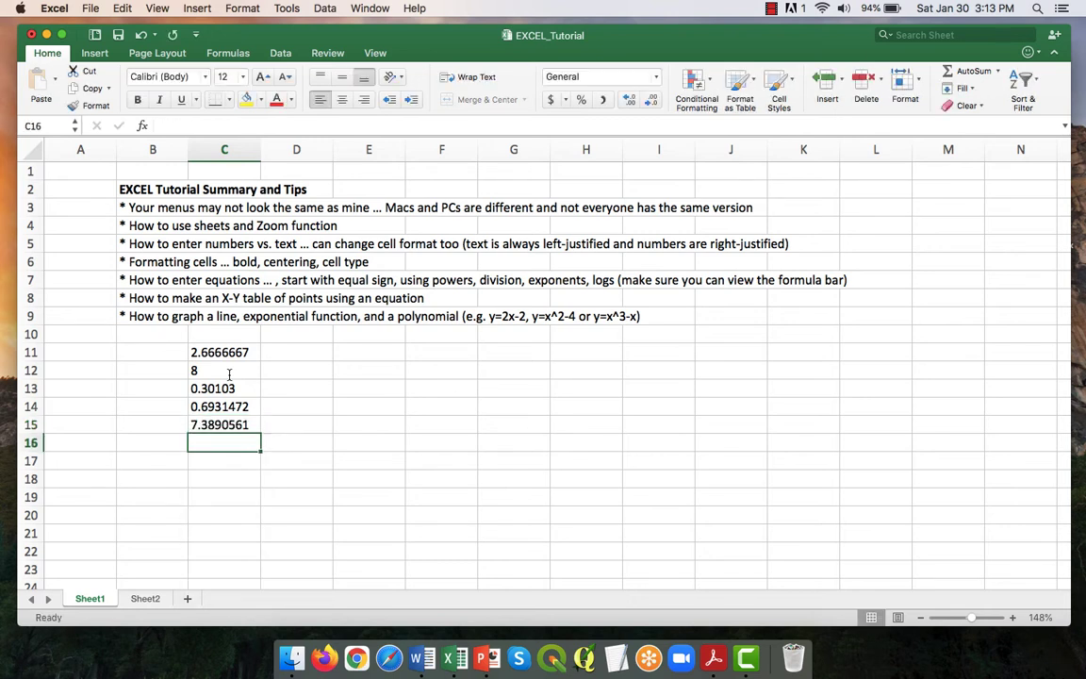
type("=3^")
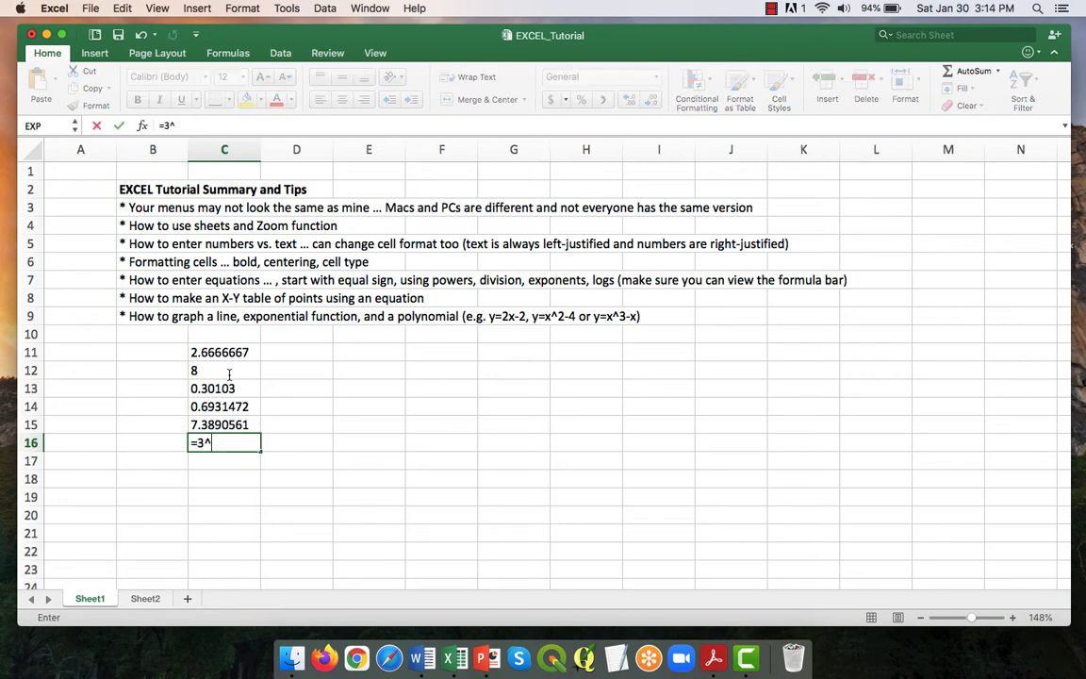
type("23-210")
key("Return")
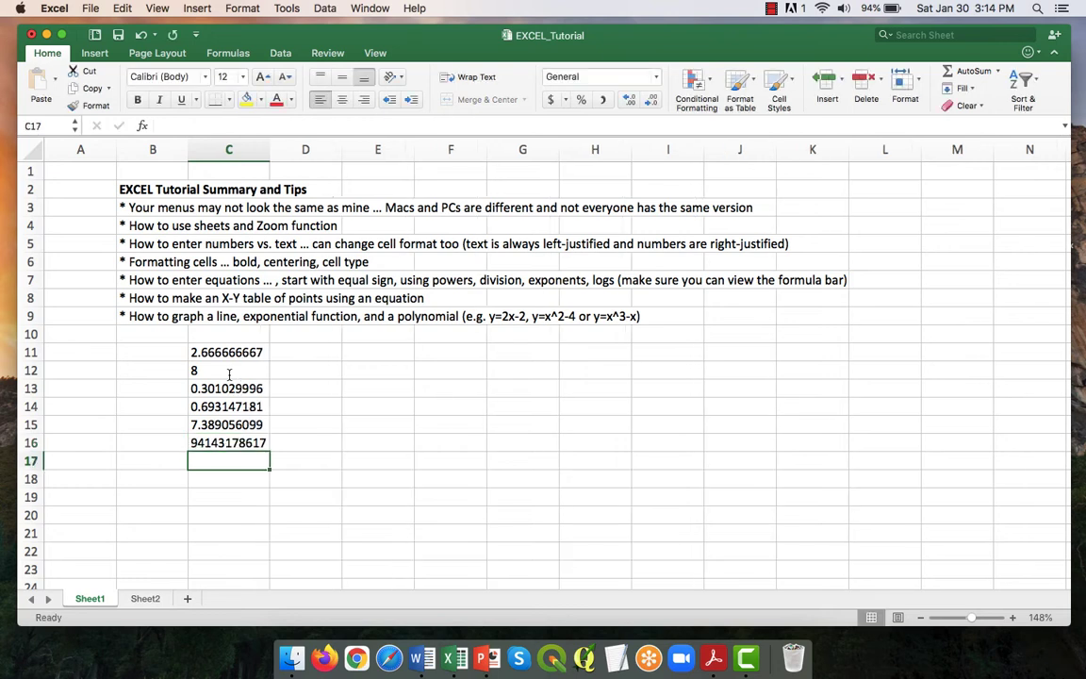
Clear the contents of cells C11 through C17.
left_click_drag(226, 352, 246, 454)
right_click(246, 453)
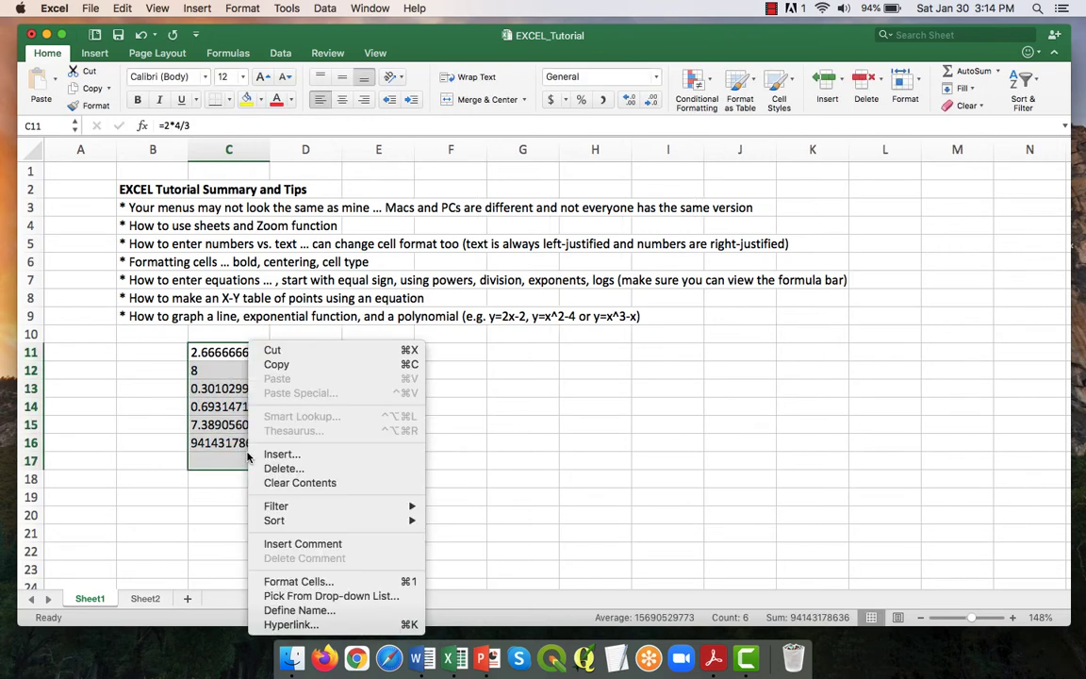
left_click(292, 482)
left_click(378, 455)
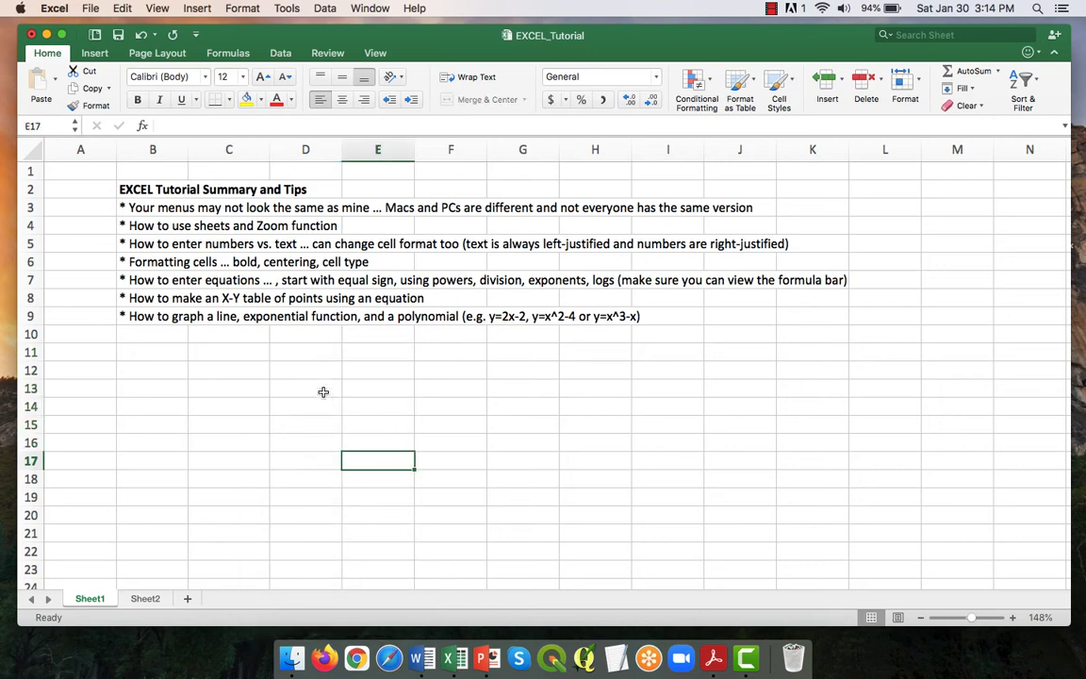
Enter the table headers x in cell C11 and y in cell D11.
left_click(307, 355)
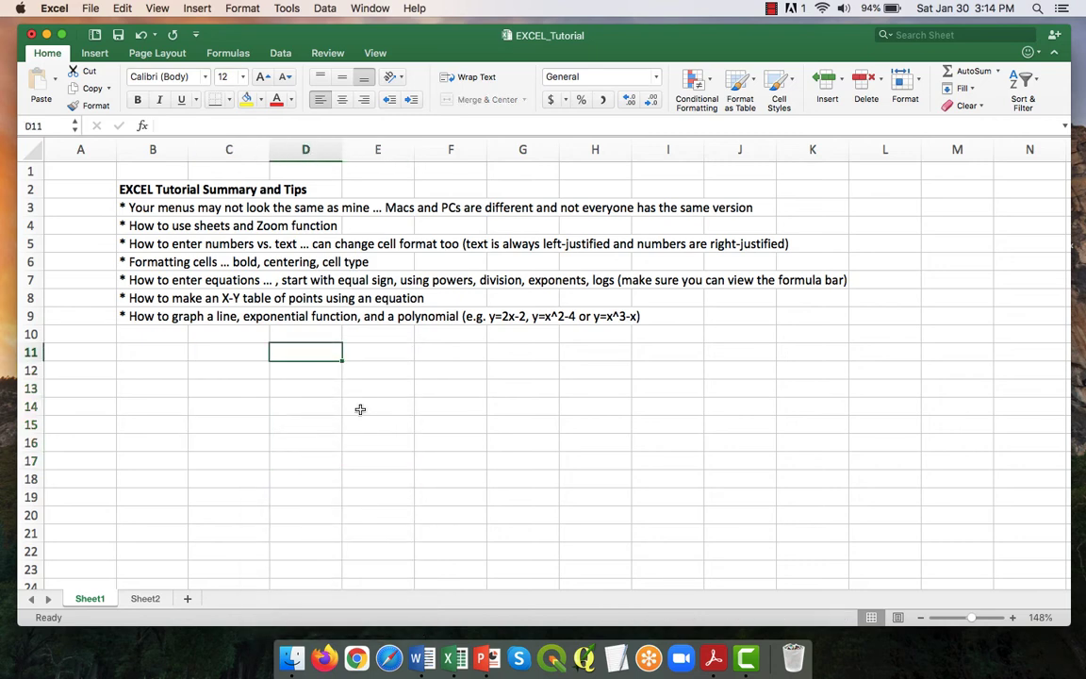
key("Left")
type("x")
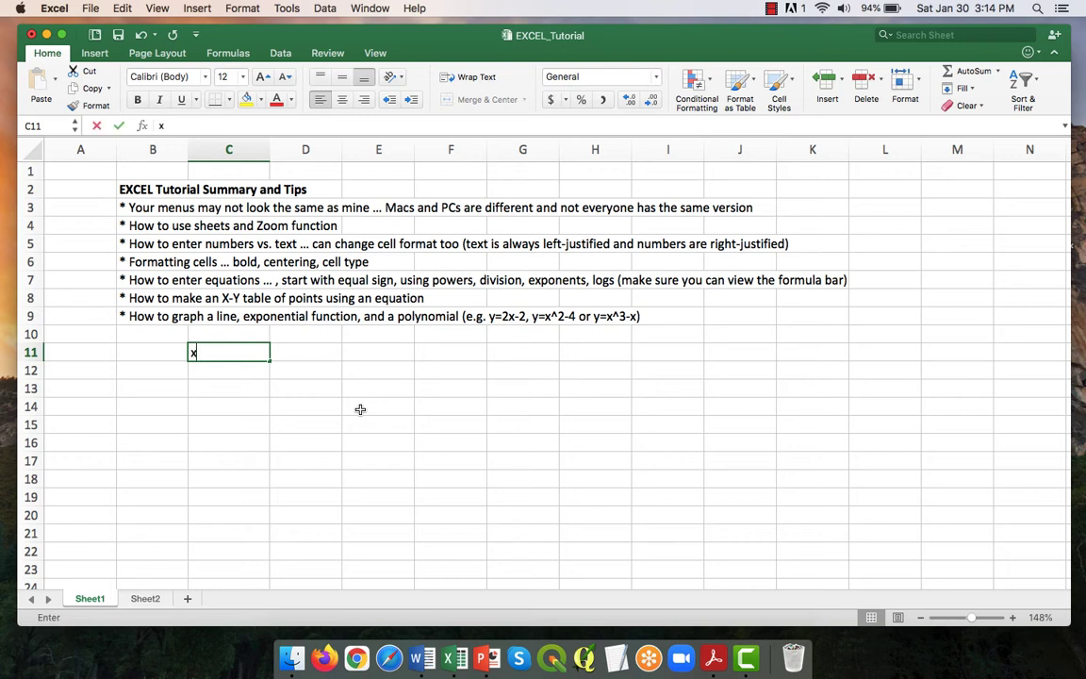
key("Tab")
type("y")
key("Tab")
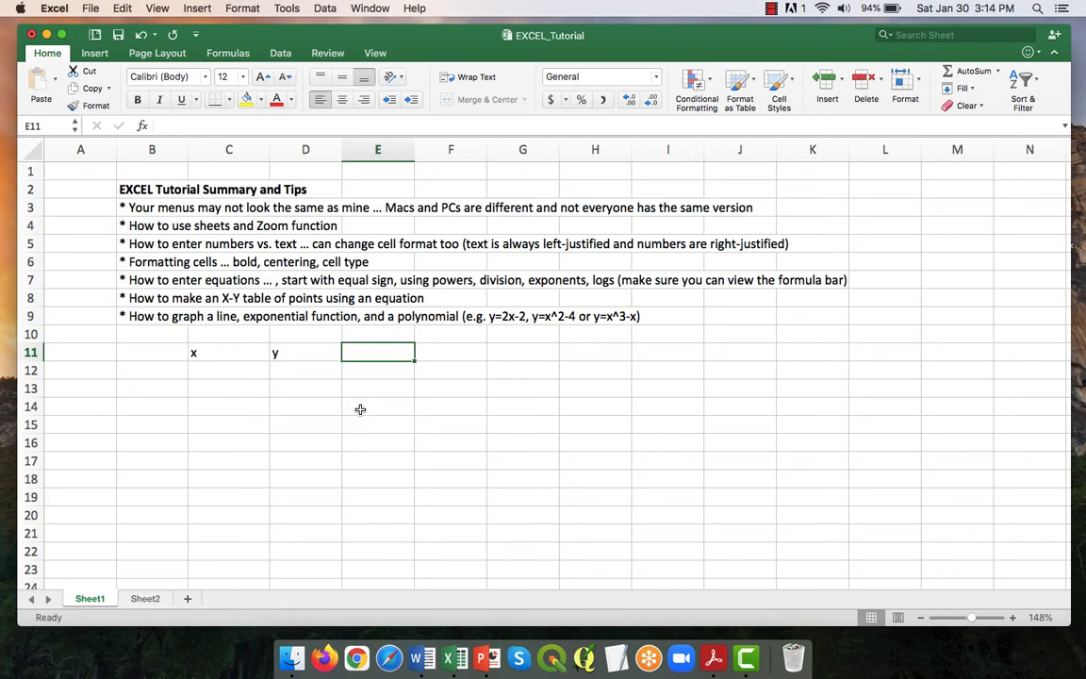
Enter the x values -2, -1, 0, 1 and 2 in cells C12 through C16.
key("Left")
key("Left")
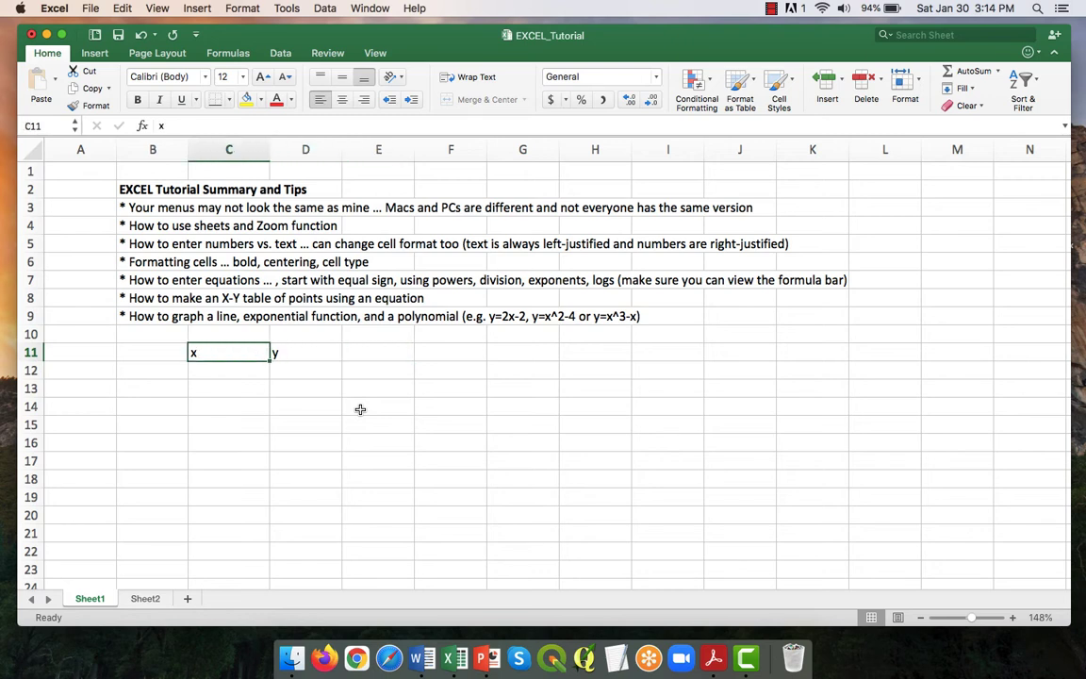
key("Down")
type("-2")
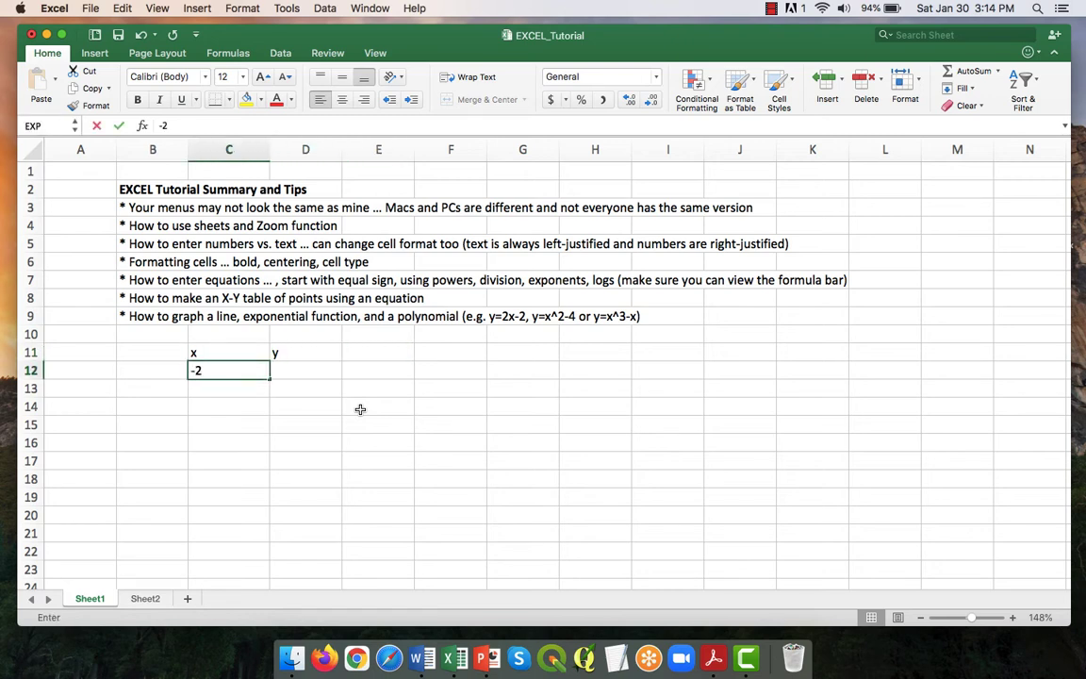
key("Return")
type("-1")
key("Return")
type("0")
key("Return")
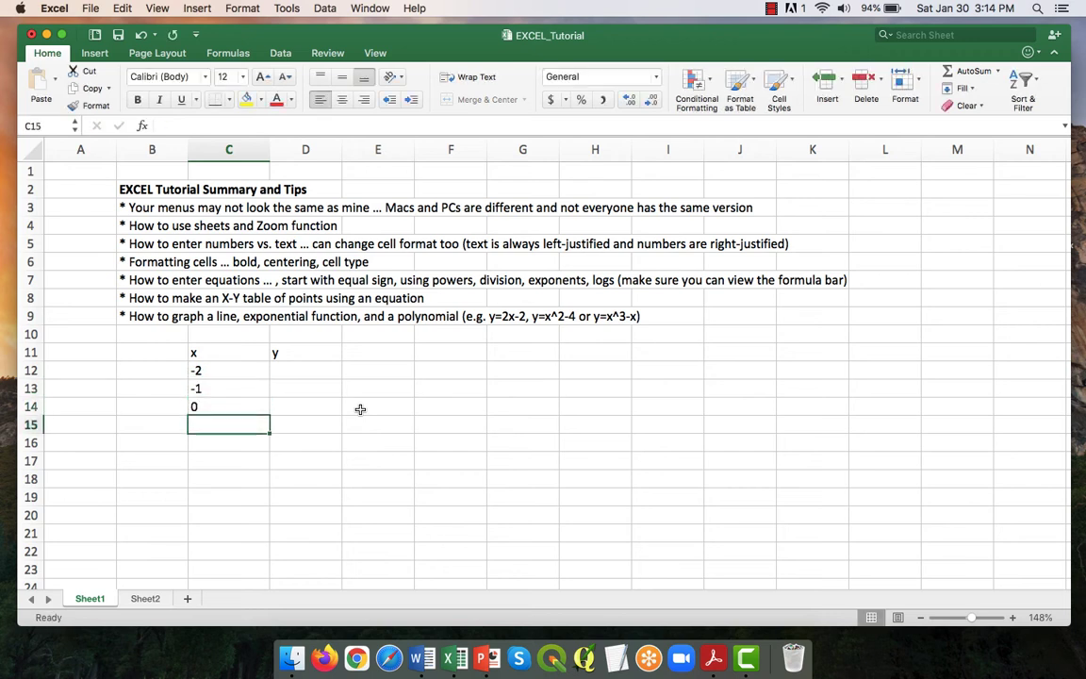
type("1")
key("Return")
type("2")
key("Return")
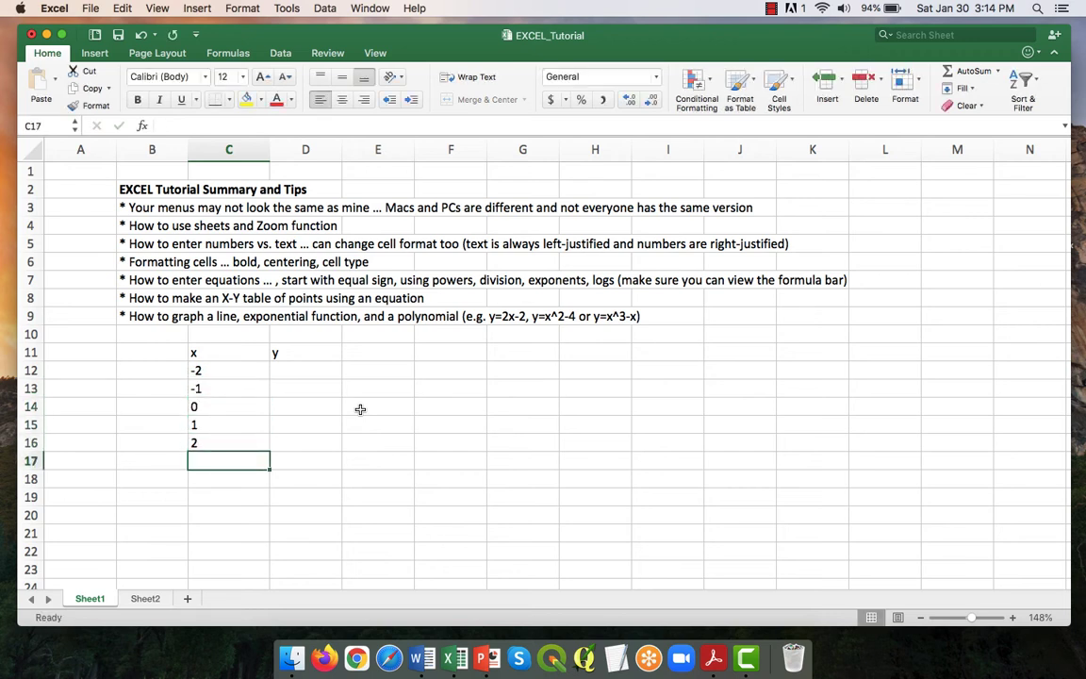
Enter the equation y=2x-2 as a text label in cell E11.
left_click(291, 372)
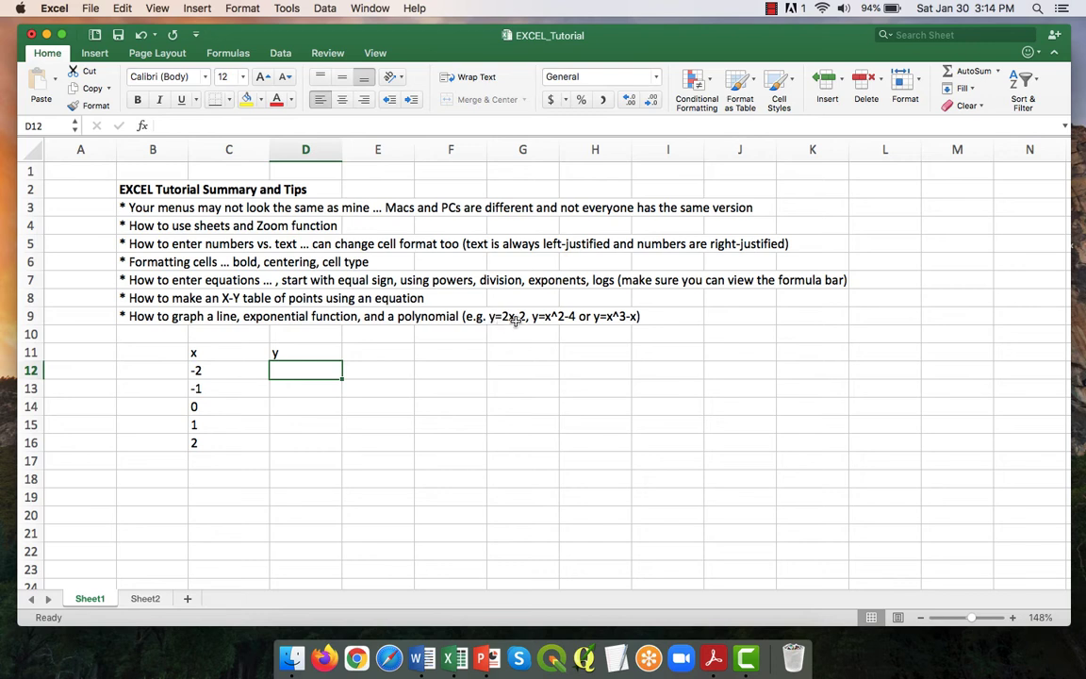
left_click(403, 354)
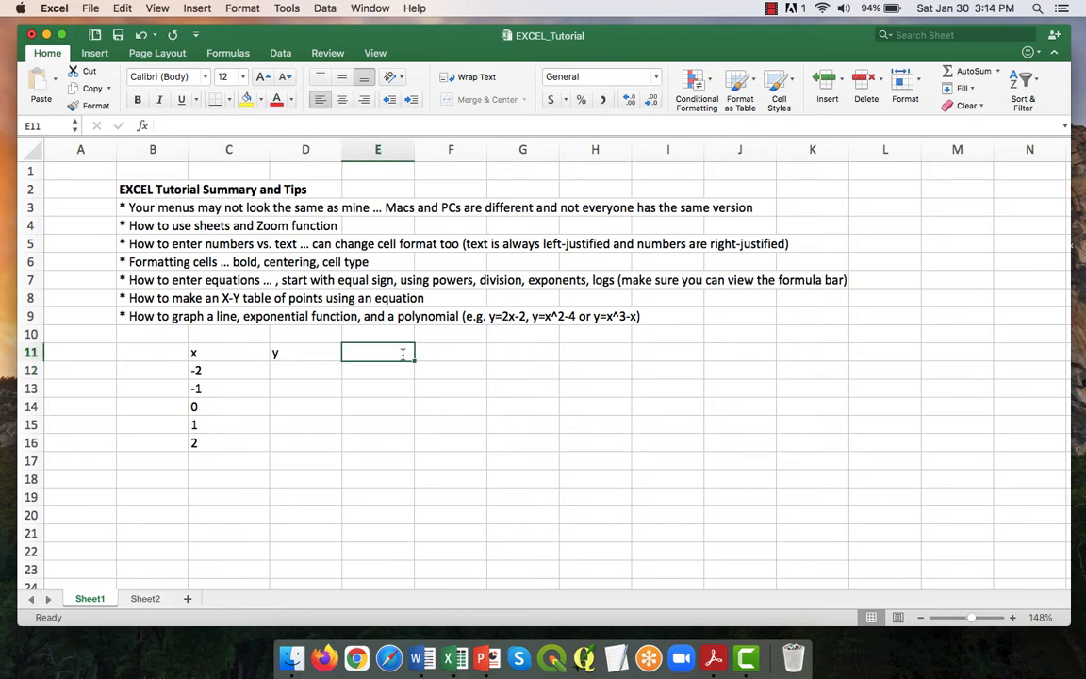
type("'y=2x-2")
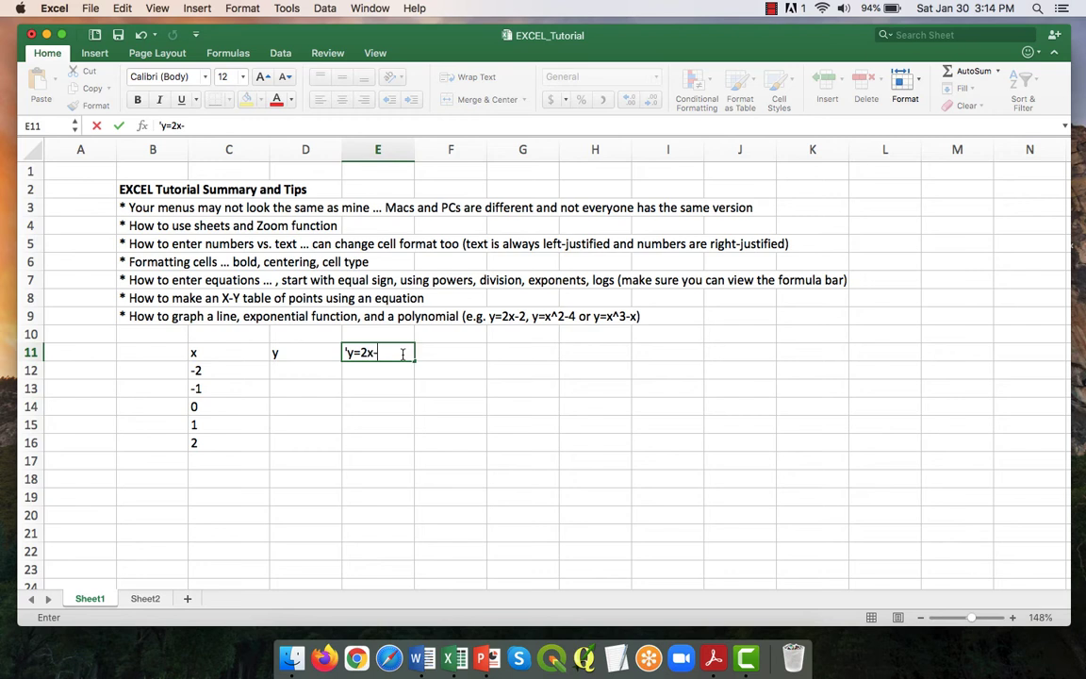
key("Return")
left_click(402, 353)
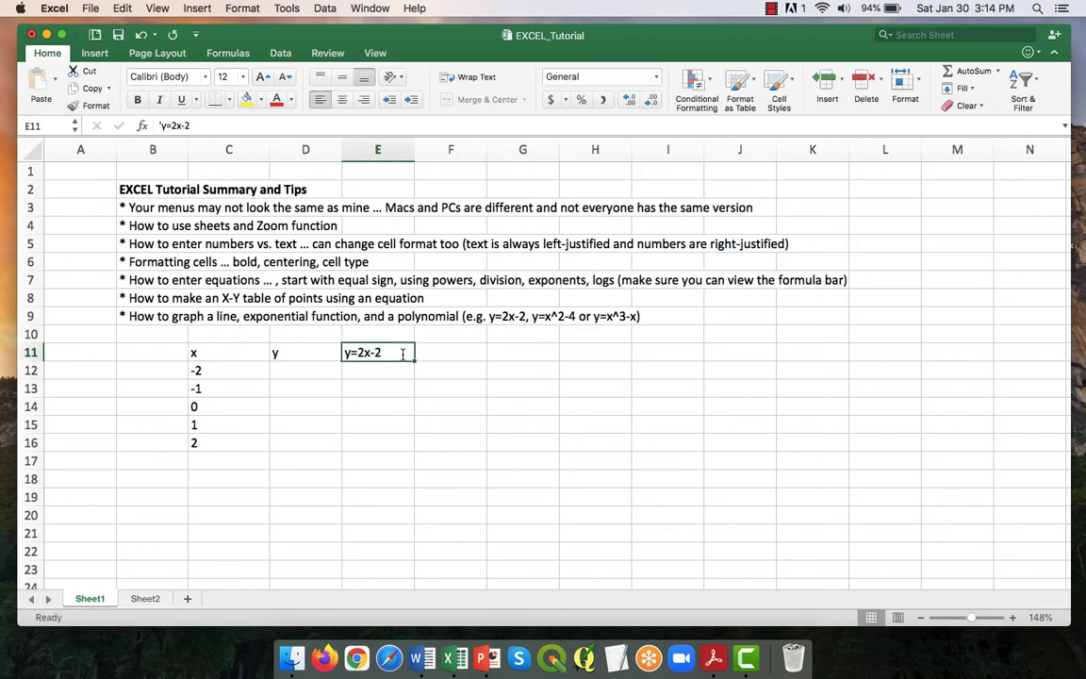
Enter the formula =2*C12-2 in cell D12, referencing the first x value.
key("Left")
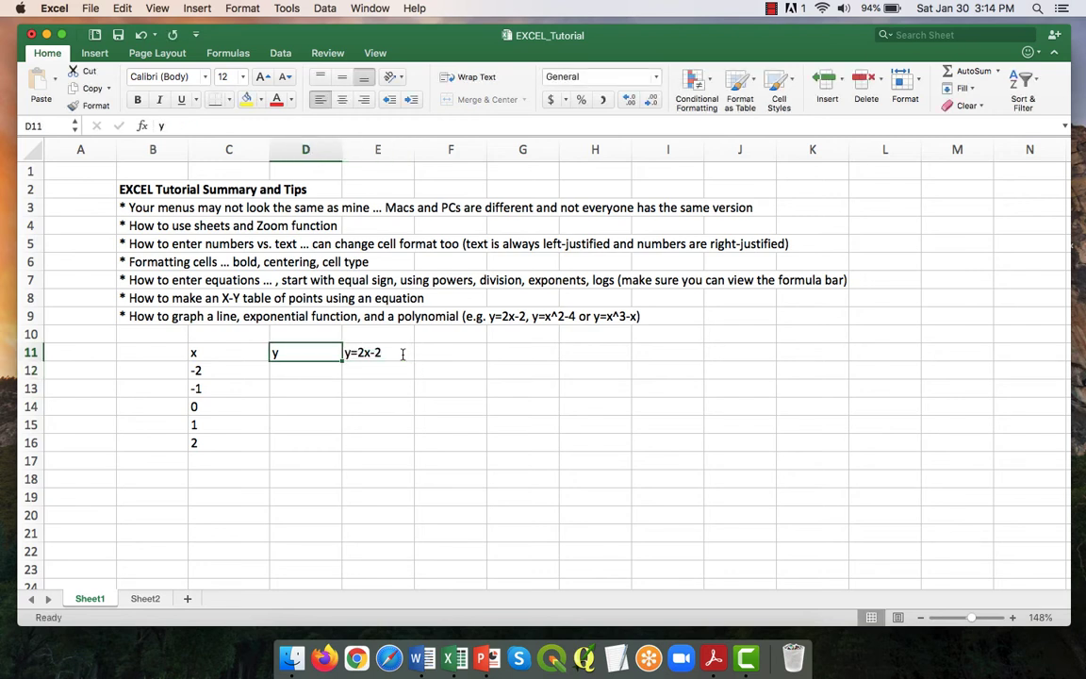
key("Down")
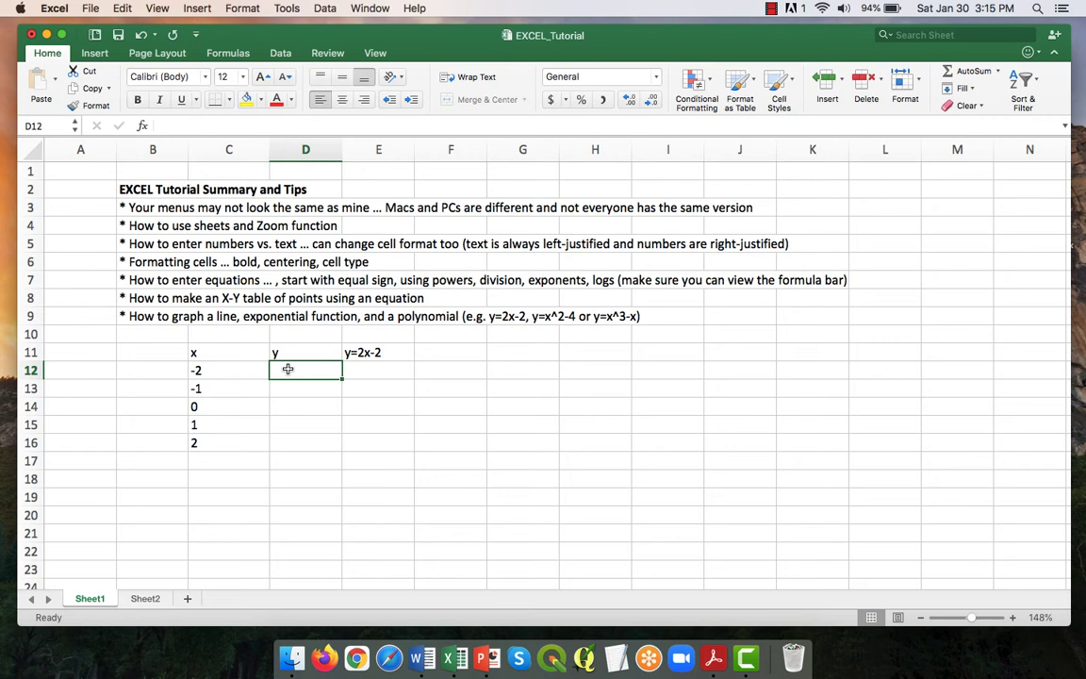
type("=2*")
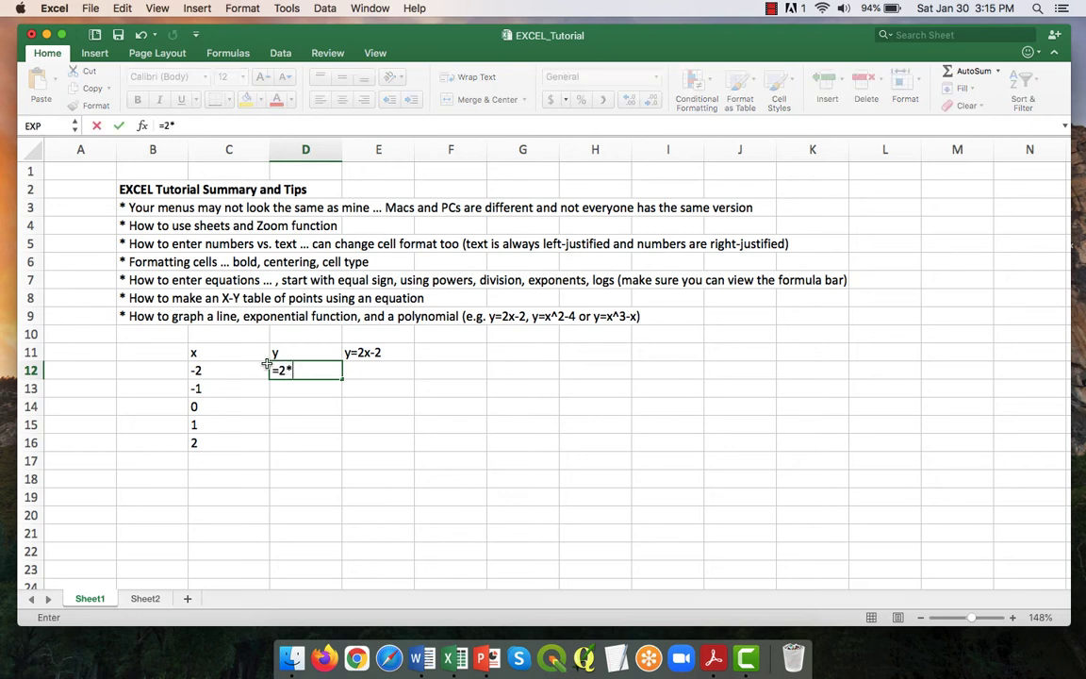
left_click(216, 371)
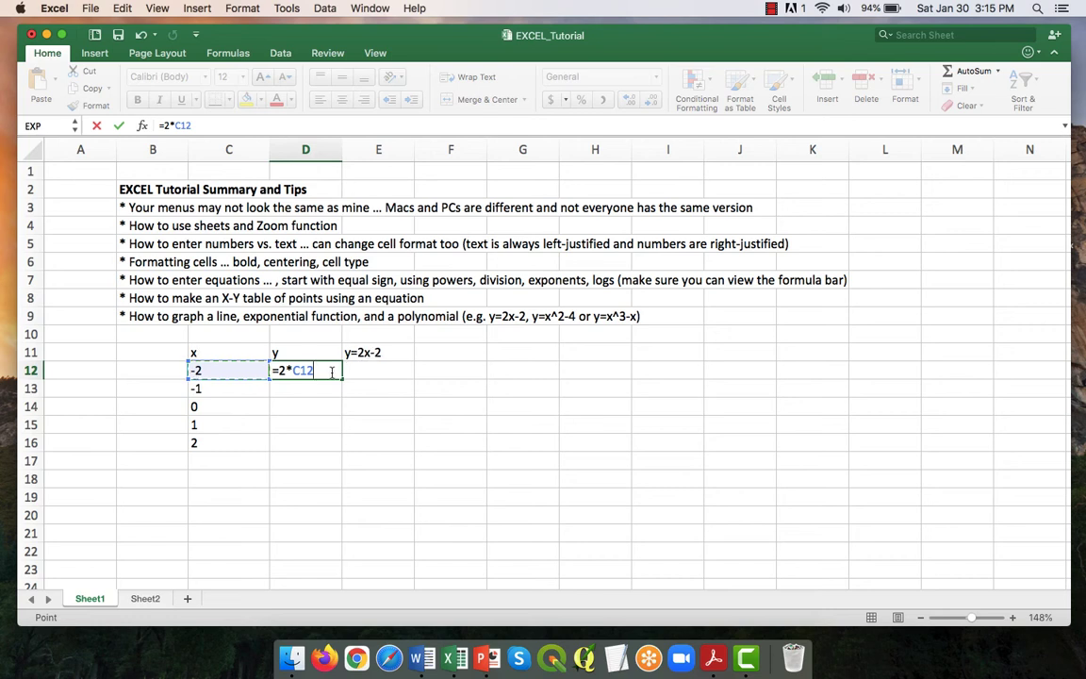
key("Return")
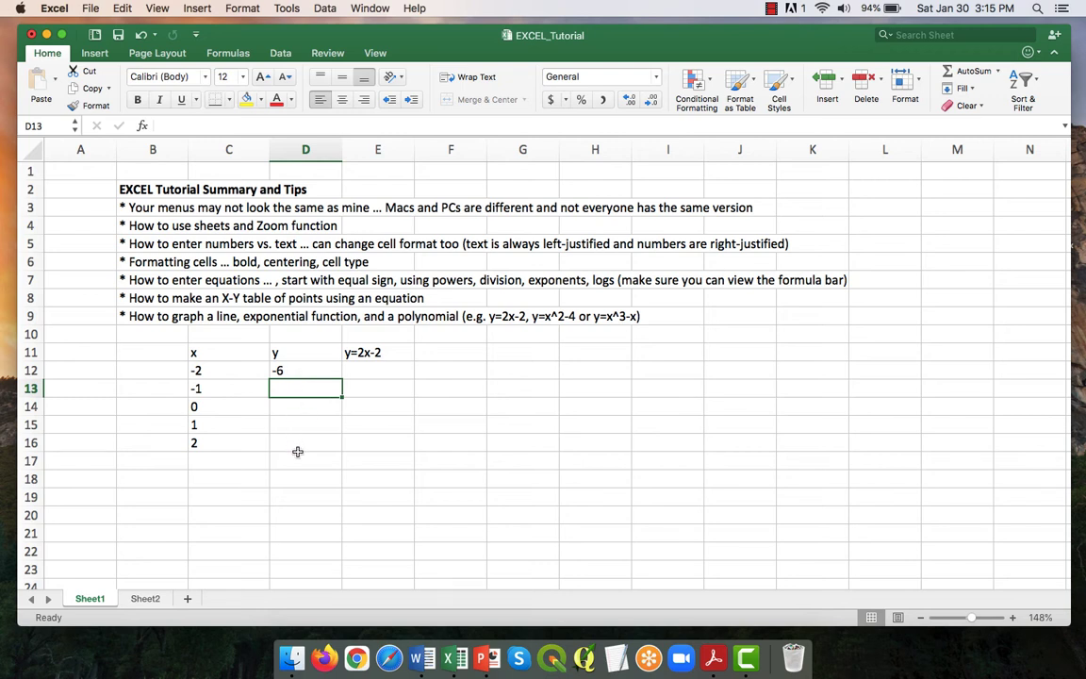
Copy the formula in D12 into cells D13 through D16.
left_click(296, 369)
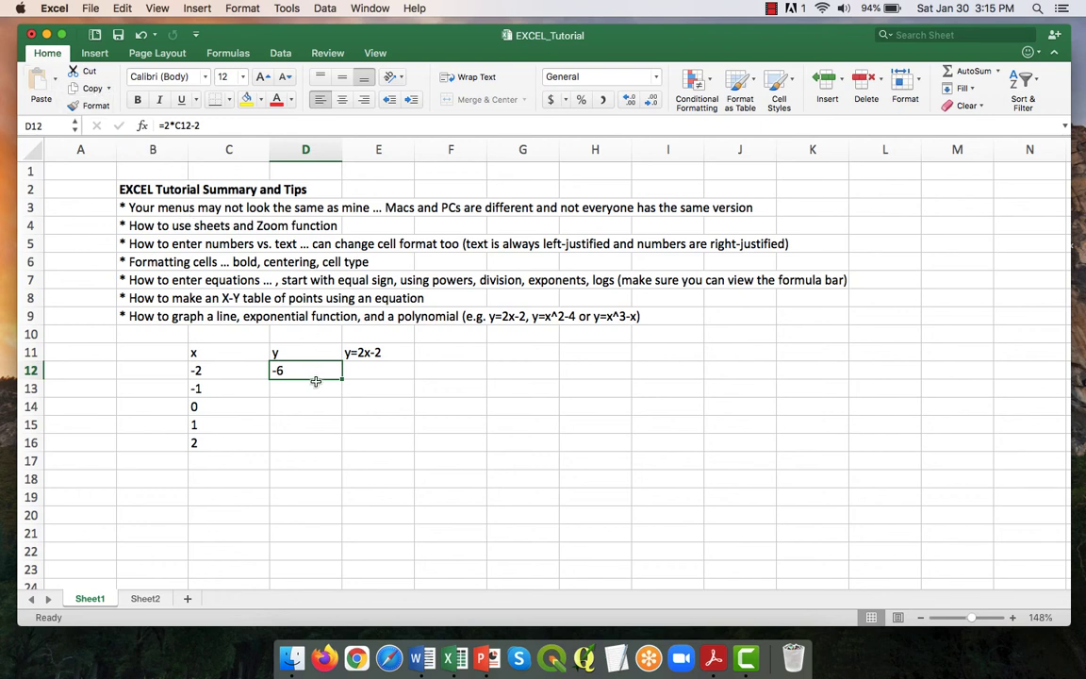
key("super+c")
left_click_drag(313, 387, 317, 450)
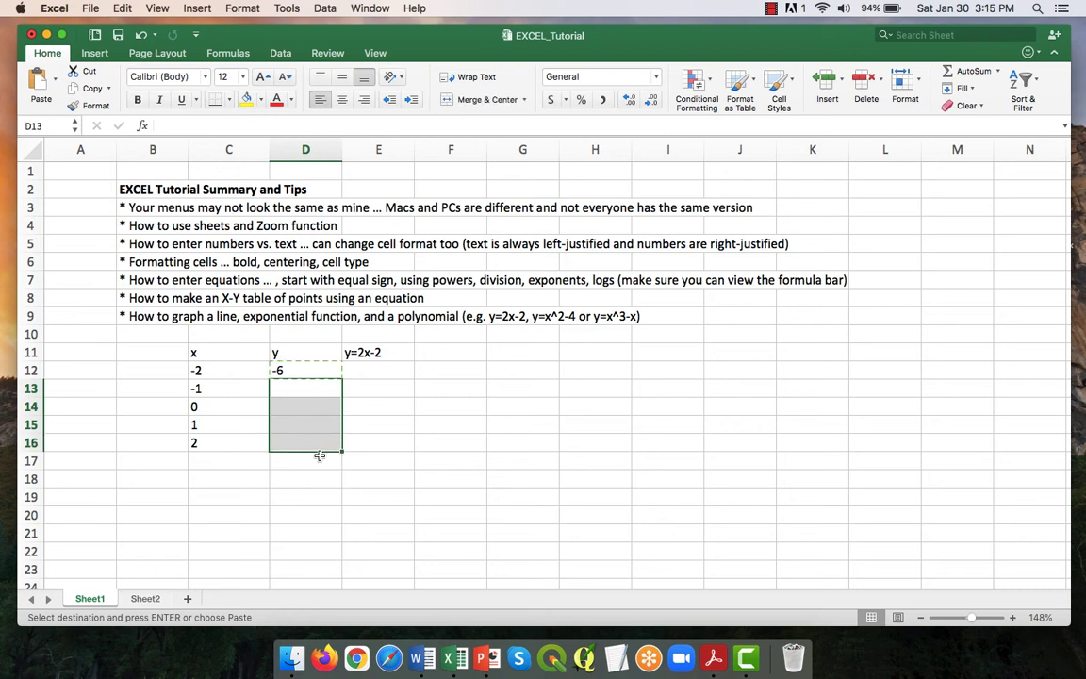
key("super+v")
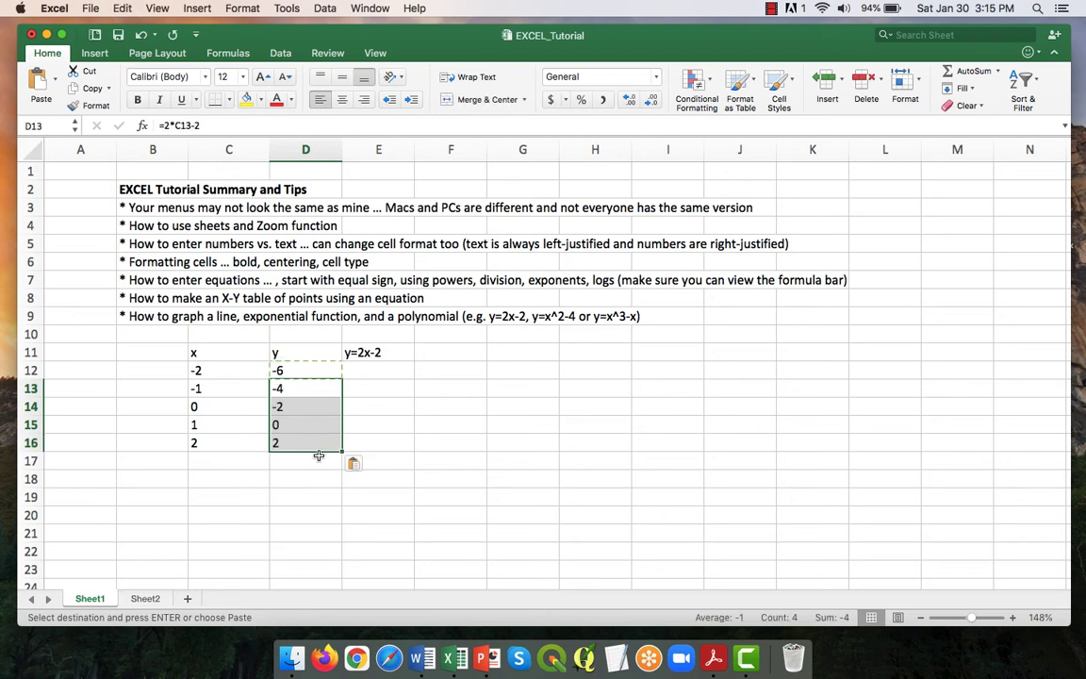
left_click(311, 477)
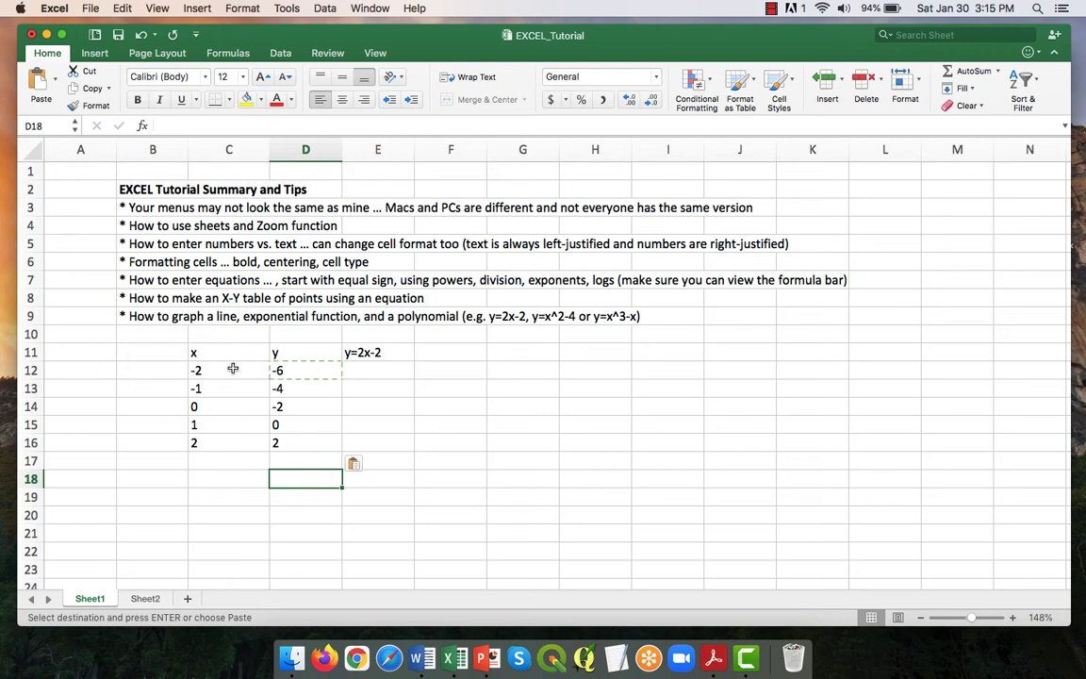
Center the contents of the x-y table in cells C11 through D16.
left_click_drag(225, 355, 300, 441)
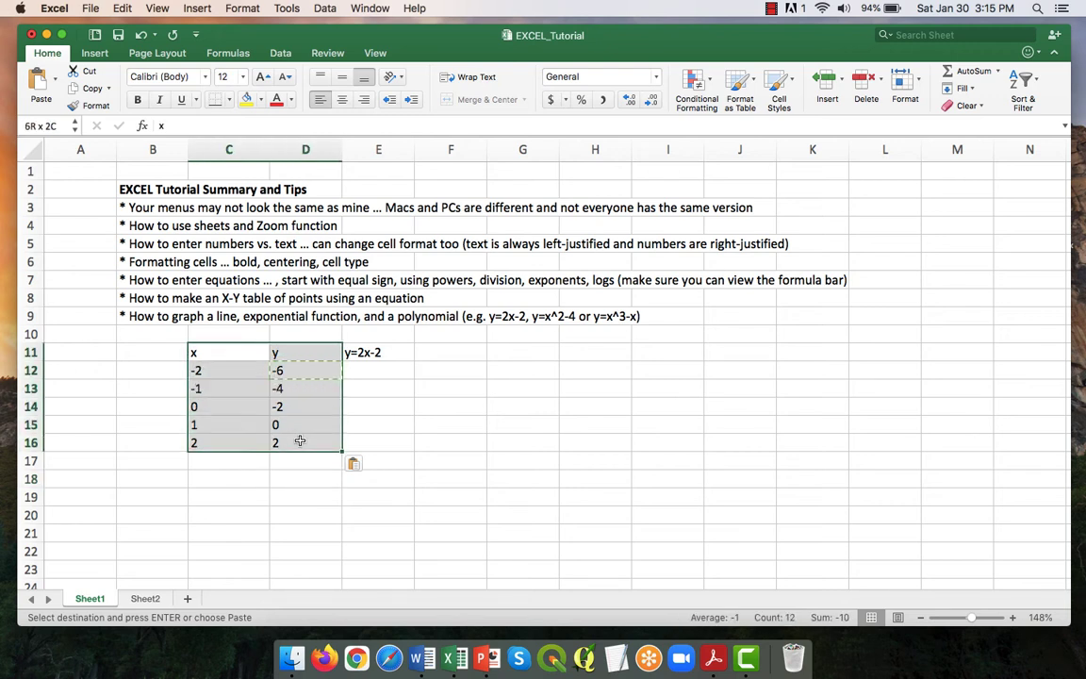
left_click(342, 99)
left_click(429, 445)
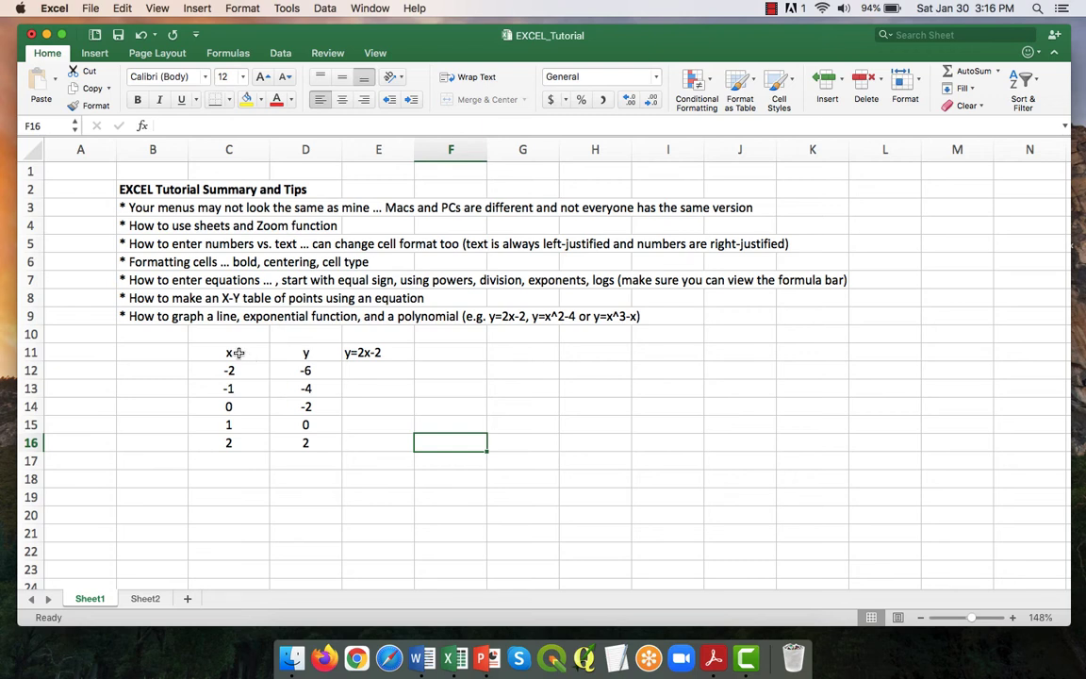
Insert a Scatter with Smooth Lines and Markers chart from C11:D16 and place it beside the table, below the tutorial notes.
left_click_drag(232, 352, 279, 442)
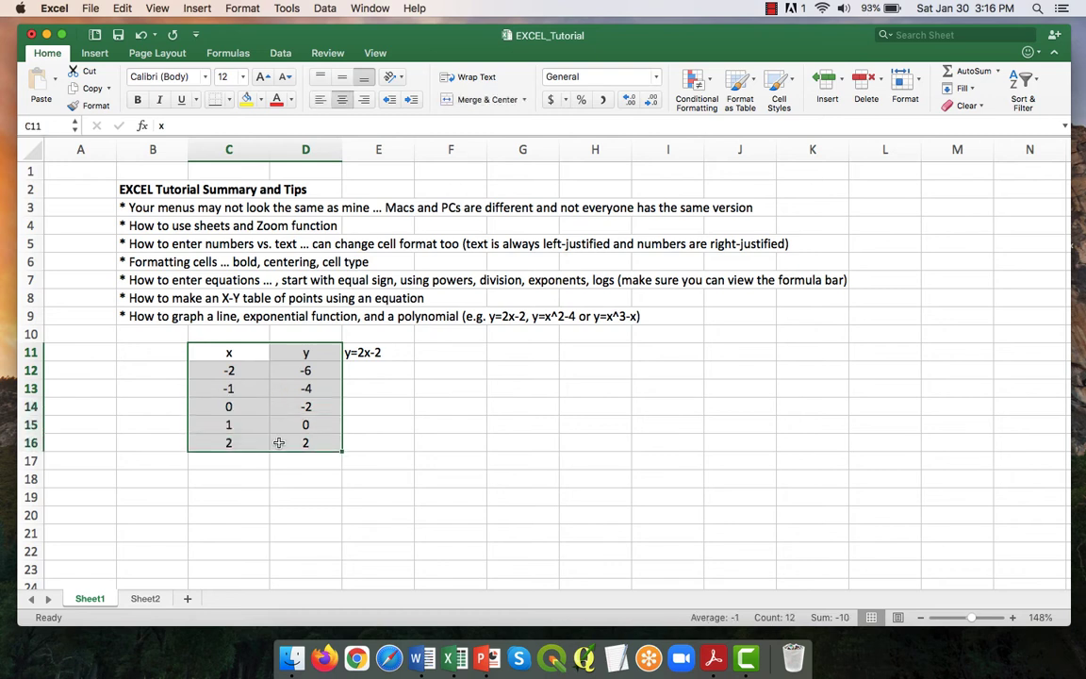
left_click(96, 54)
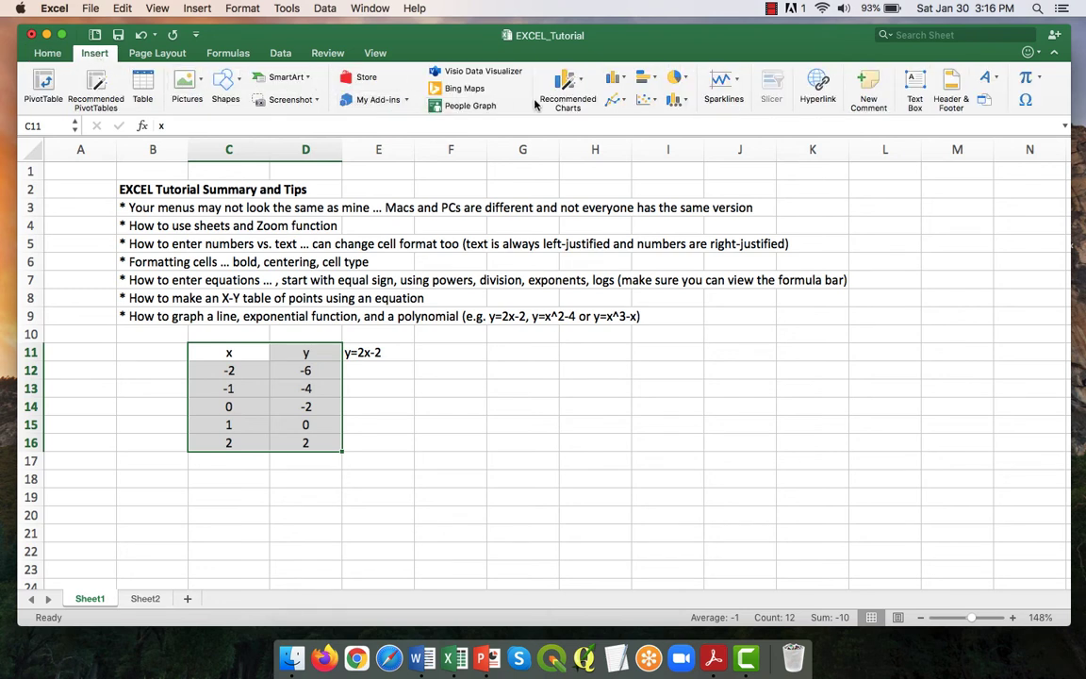
left_click(657, 104)
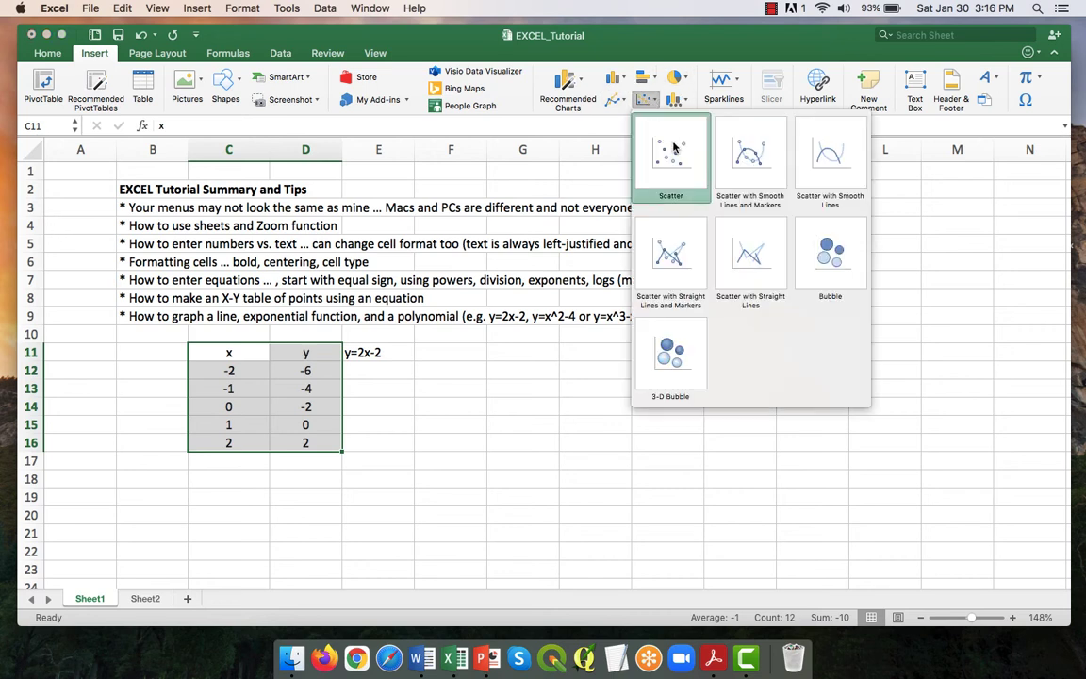
left_click(750, 162)
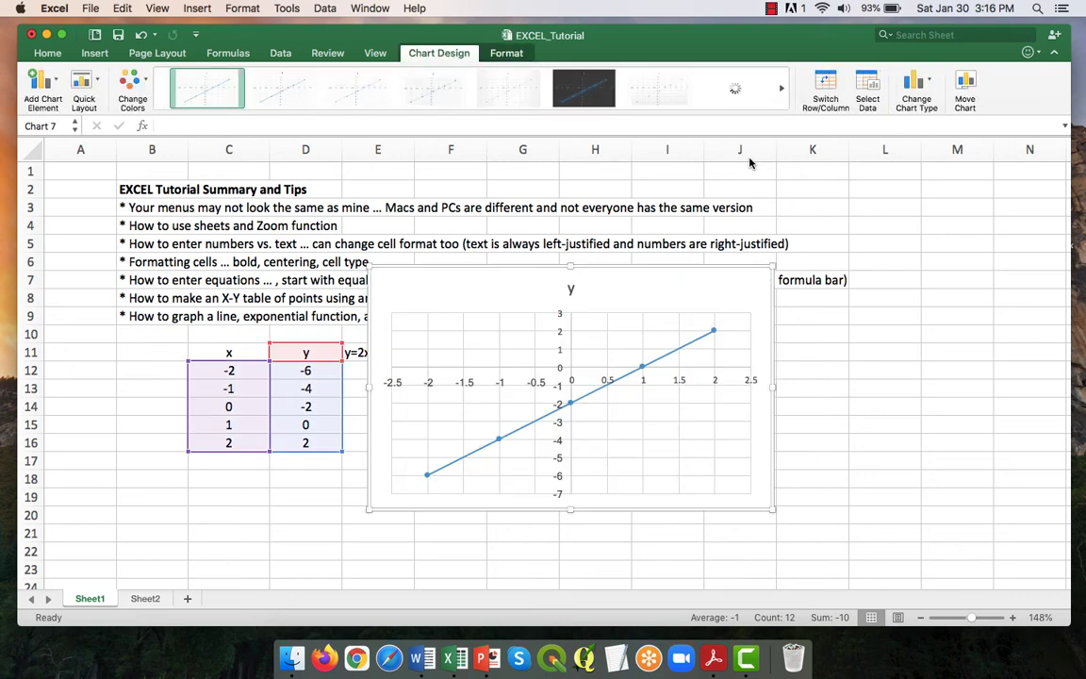
left_click_drag(617, 269, 703, 350)
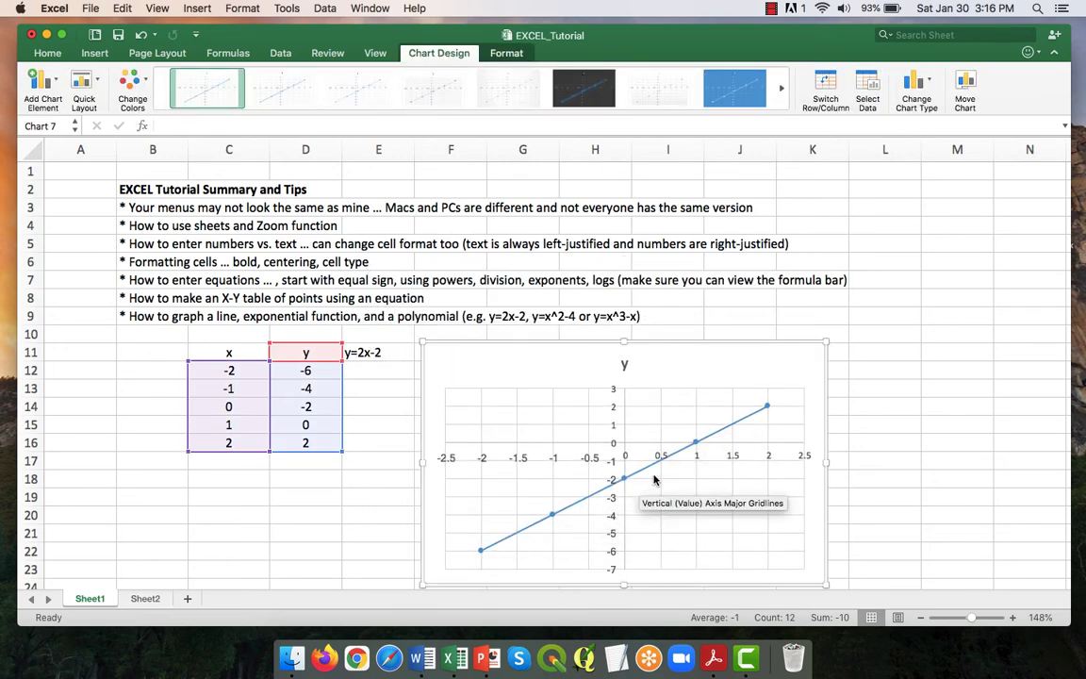
Delete the scatter chart of the line from the sheet.
left_click(681, 337)
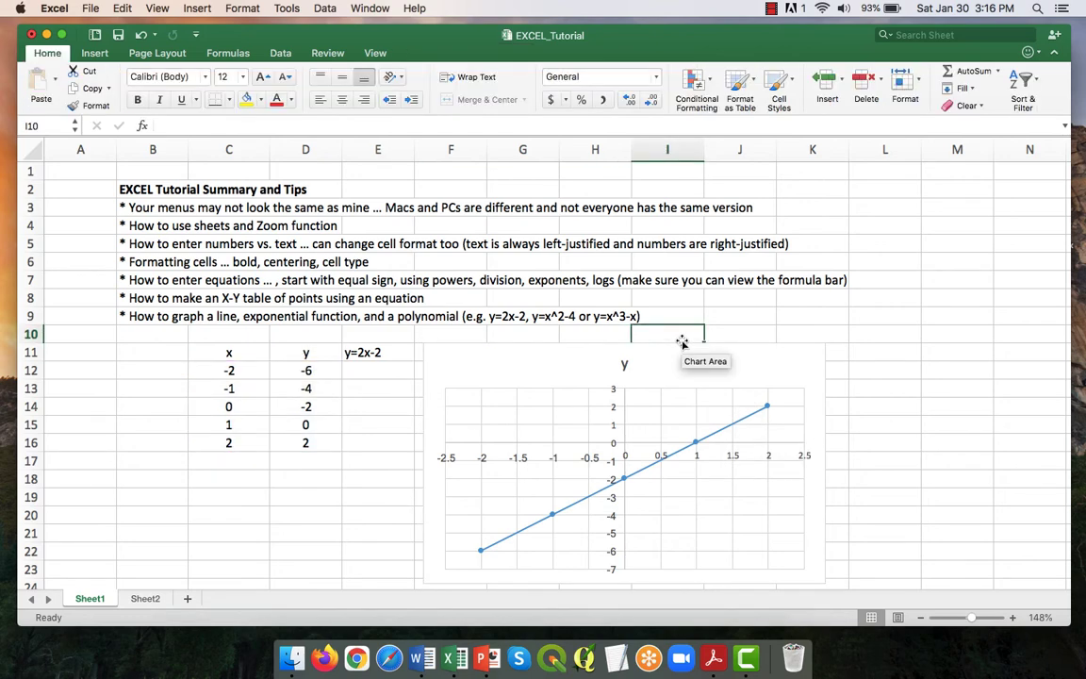
left_click(683, 348)
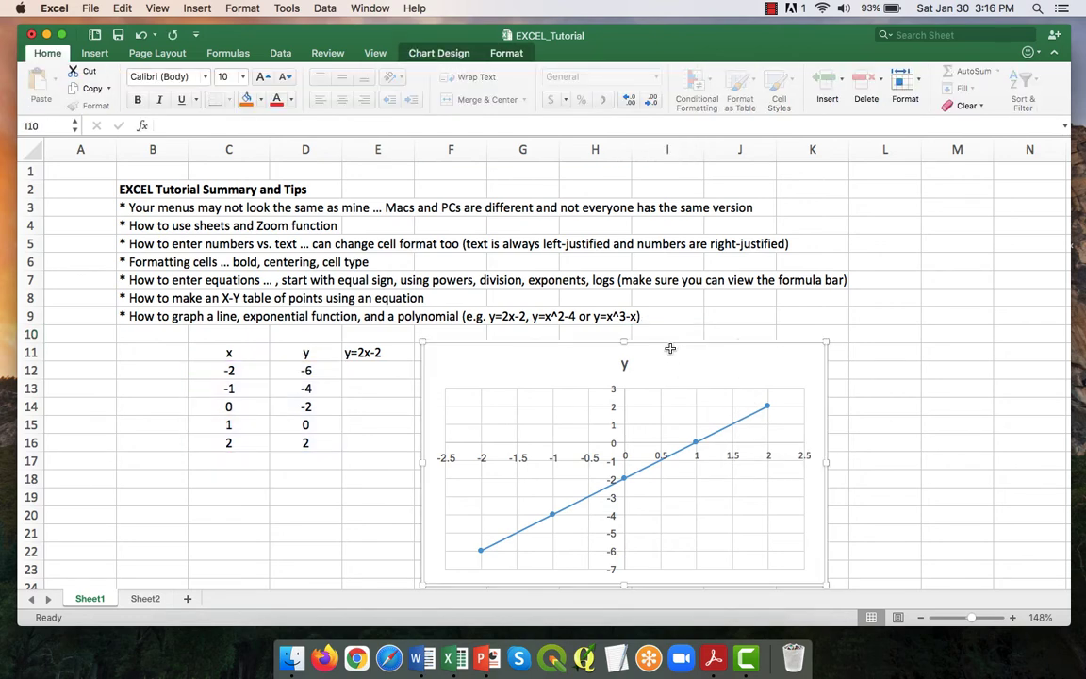
key("Delete")
Clear the contents of the y values in cells D12 through D16.
left_click(379, 379)
left_click_drag(325, 370, 310, 441)
right_click(310, 441)
left_click(412, 484)
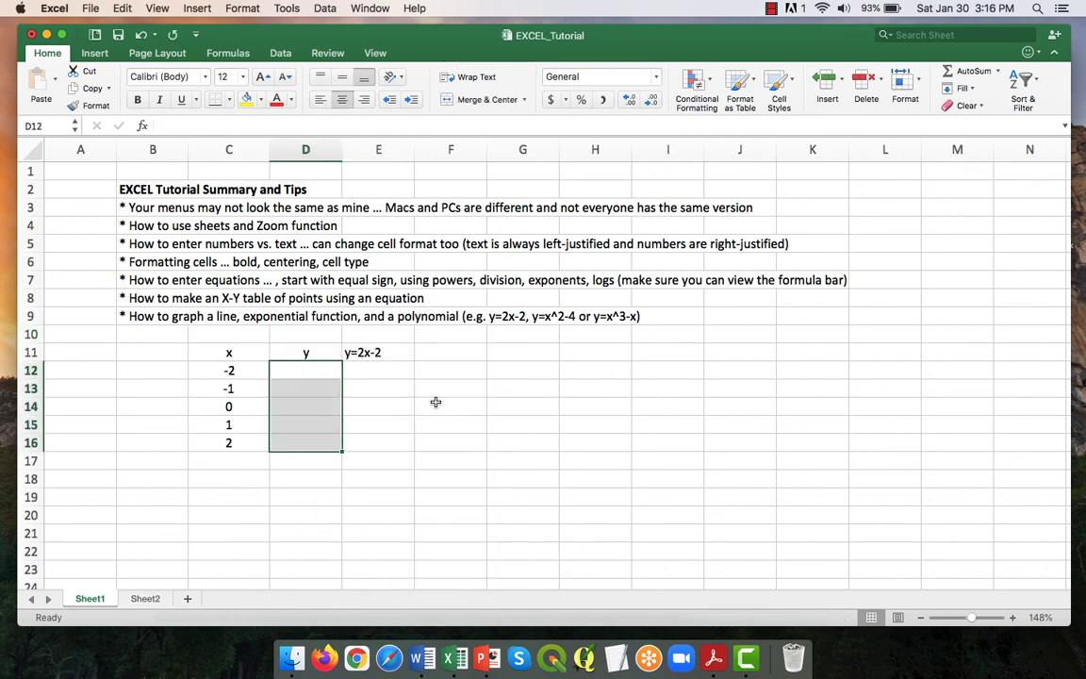
left_click(436, 403)
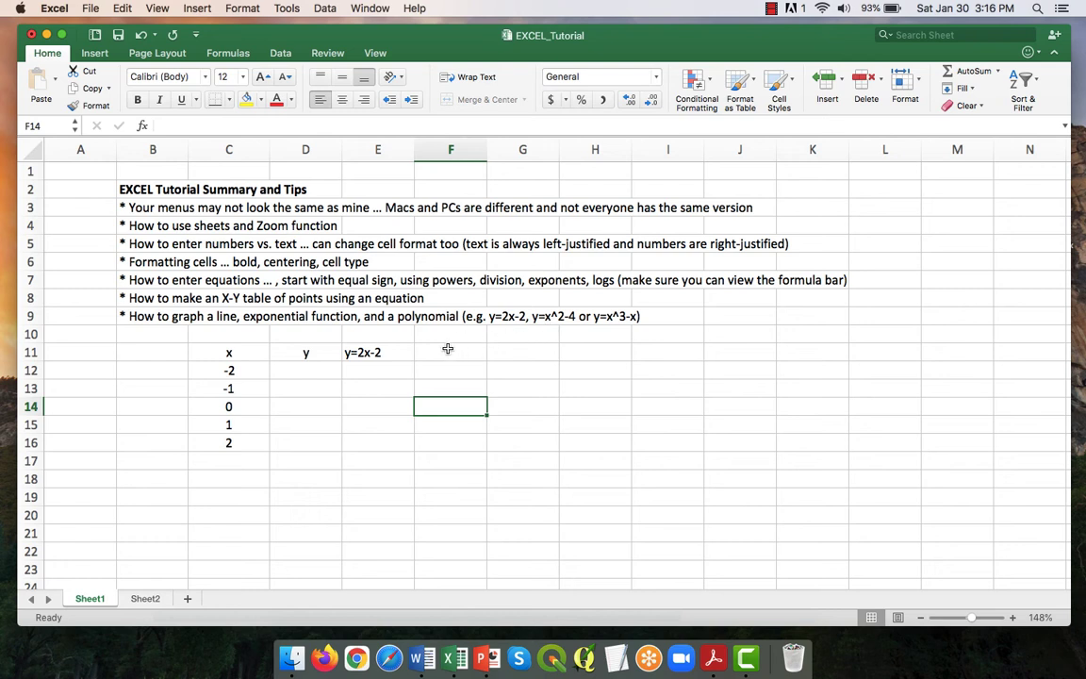
Change the equation label in cell E11 to y=x^2-4.
double_click(377, 351)
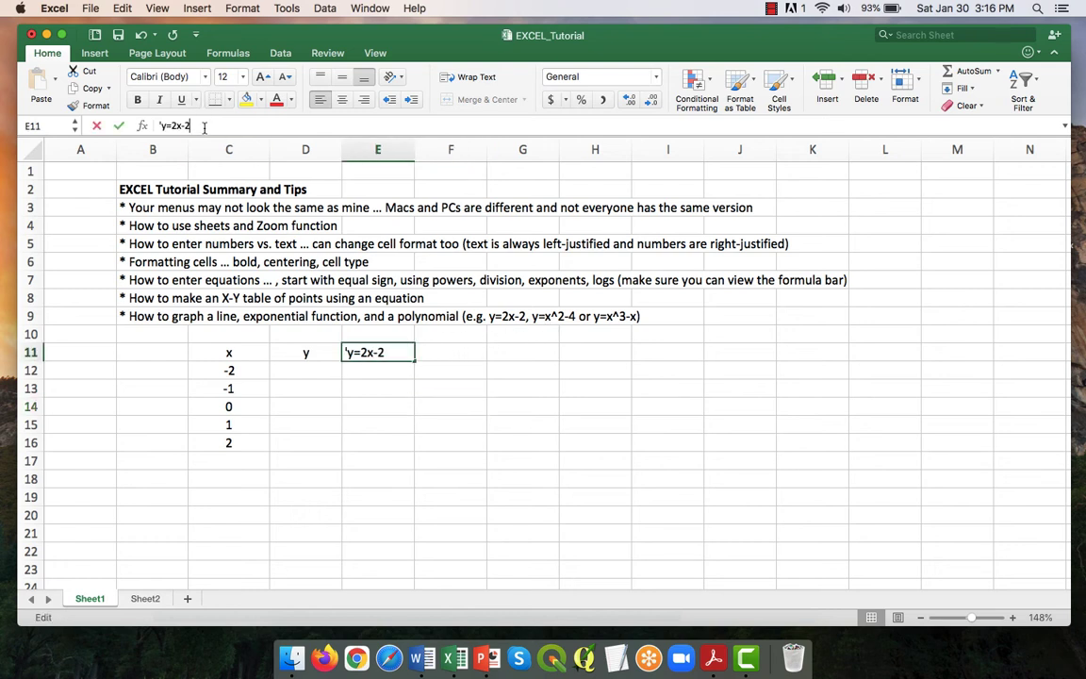
key("BackSpace")
key("BackSpace")
key("BackSpace")
key("BackSpace")
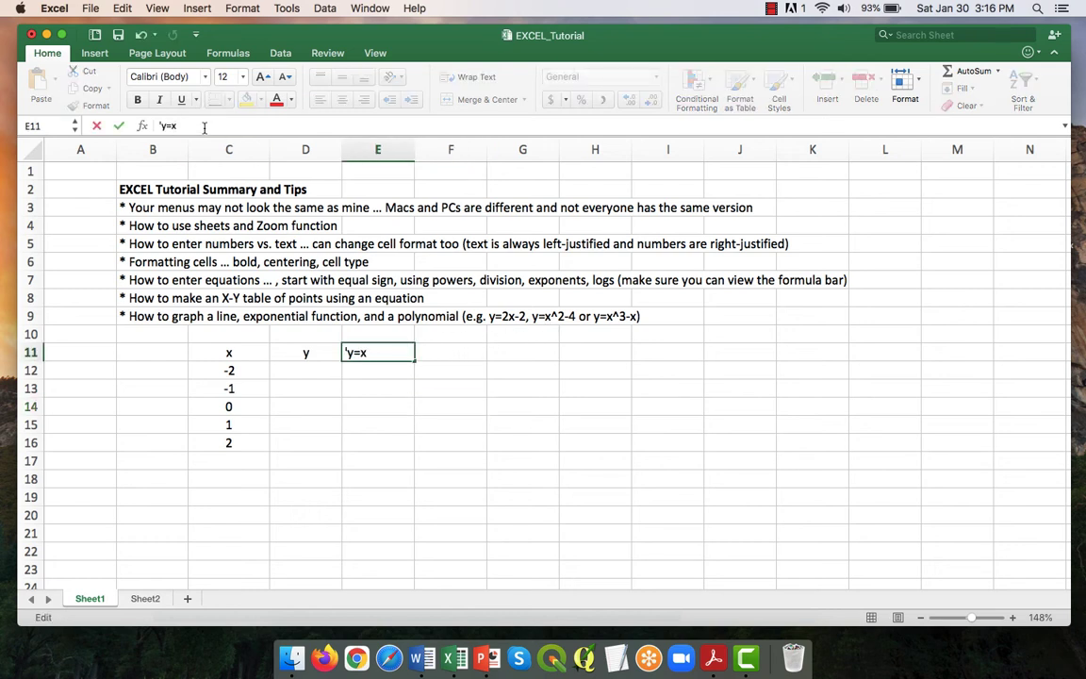
key("Return")
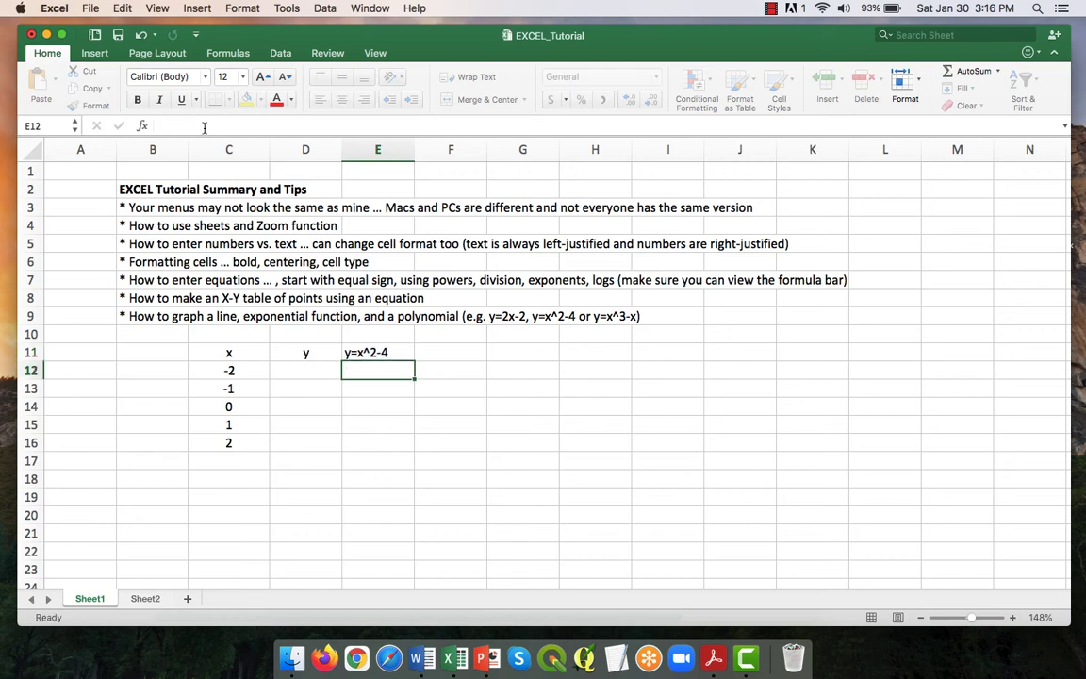
Enter the formula =C12^2-4 in cell D12.
key("Left")
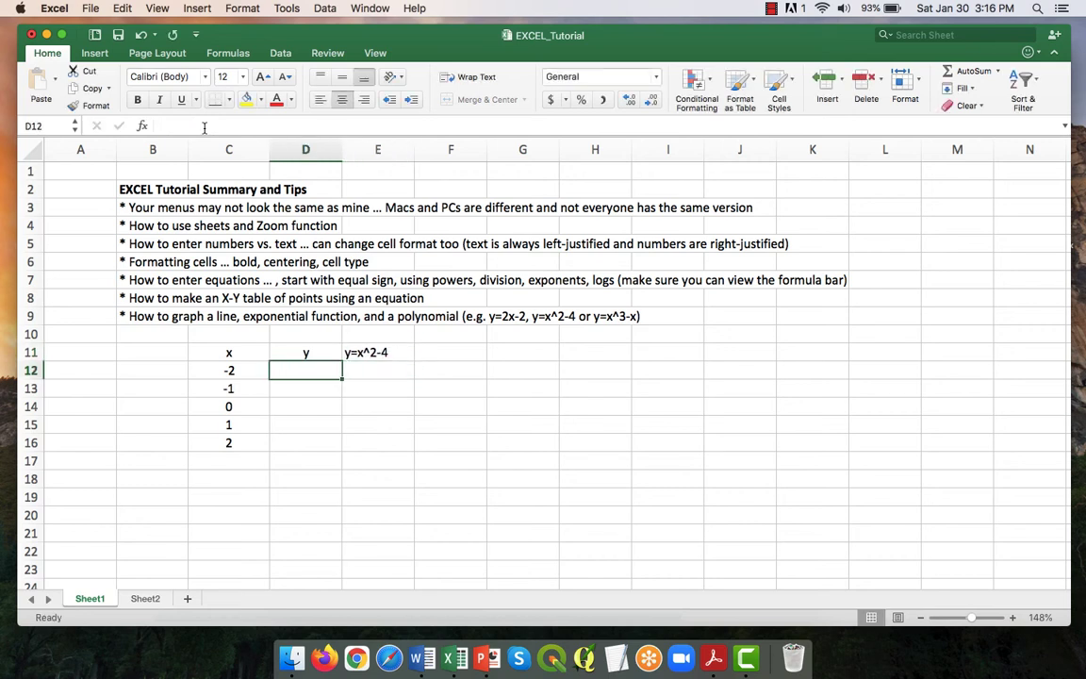
type("=")
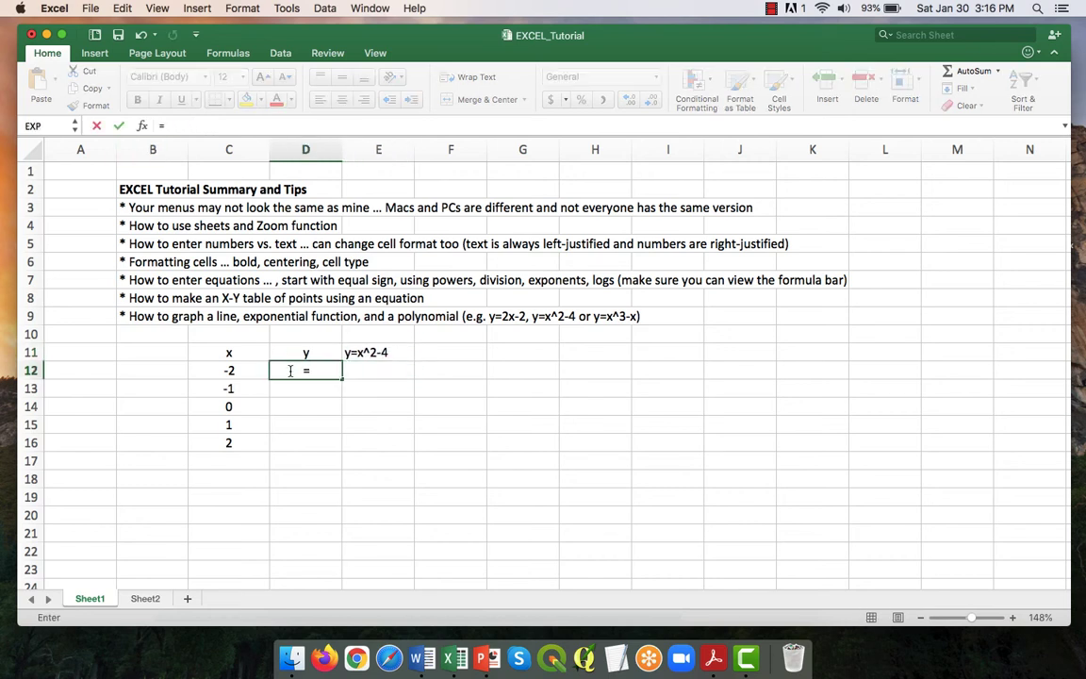
left_click(233, 371)
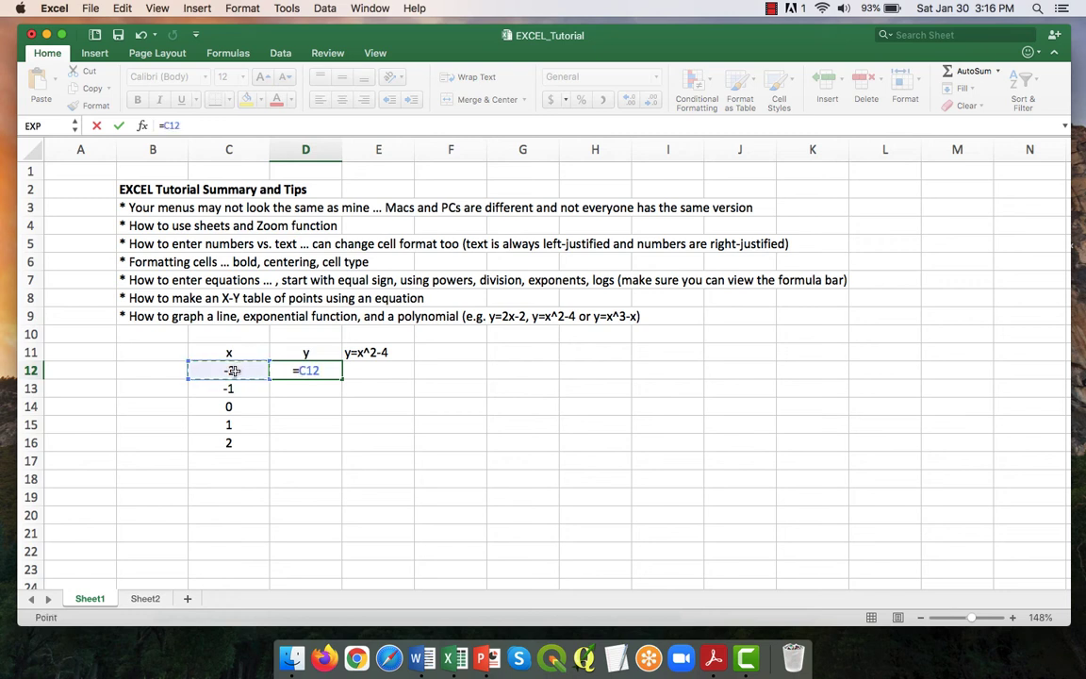
type("^2-4")
key("Return")
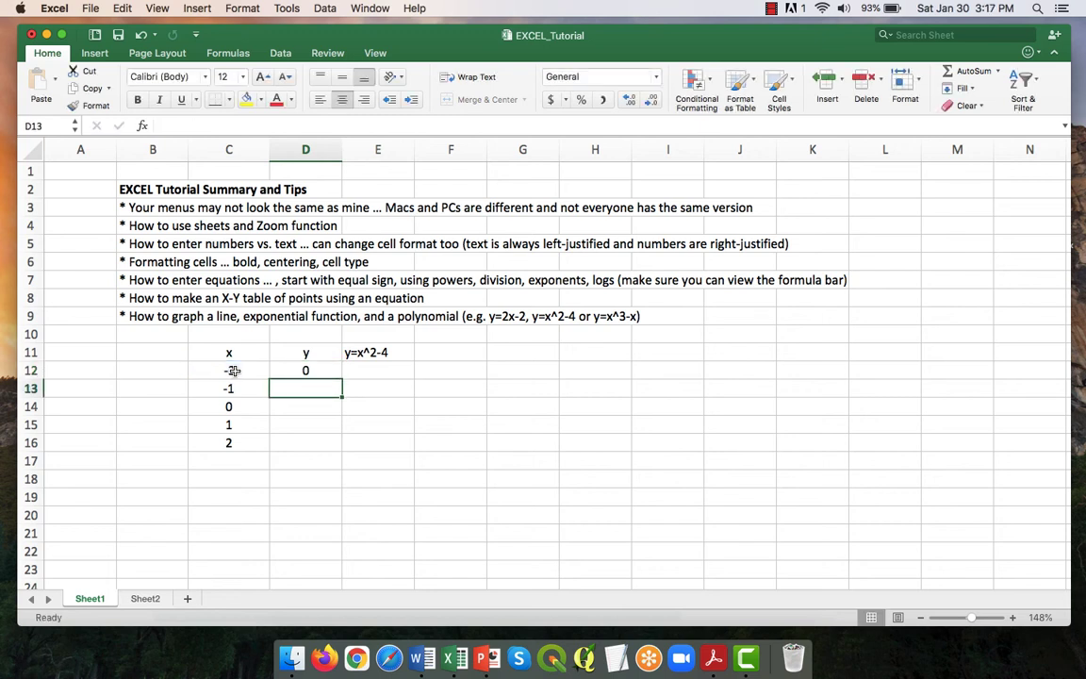
Copy the formula from cell D12 into cells D13 through D16.
left_click(308, 368)
key("super+c")
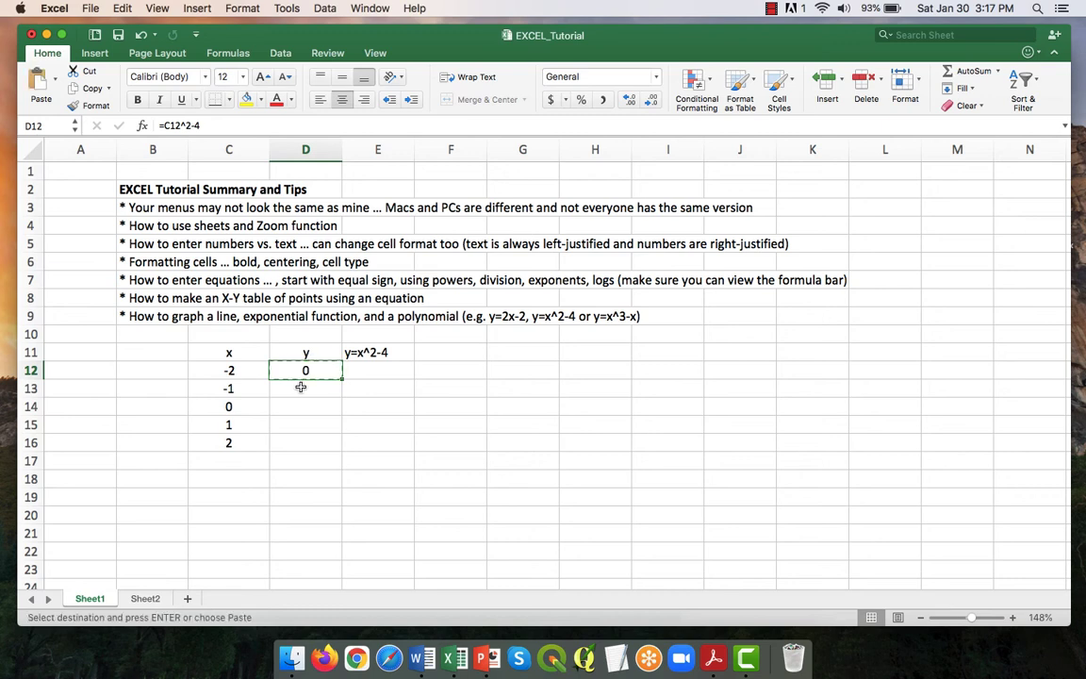
left_click_drag(305, 387, 306, 442)
key("super+v")
left_click(305, 515)
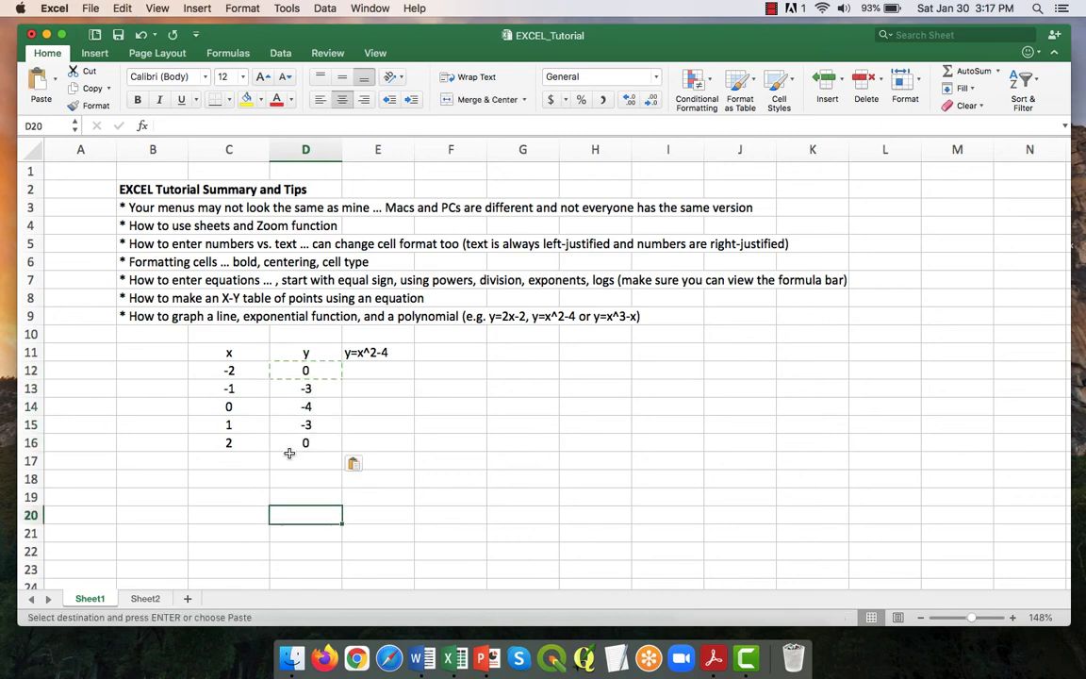
Insert a Scatter with Smooth Lines and Markers chart of C11:D16 and place it beside the table, below the notes.
left_click_drag(231, 352, 286, 446)
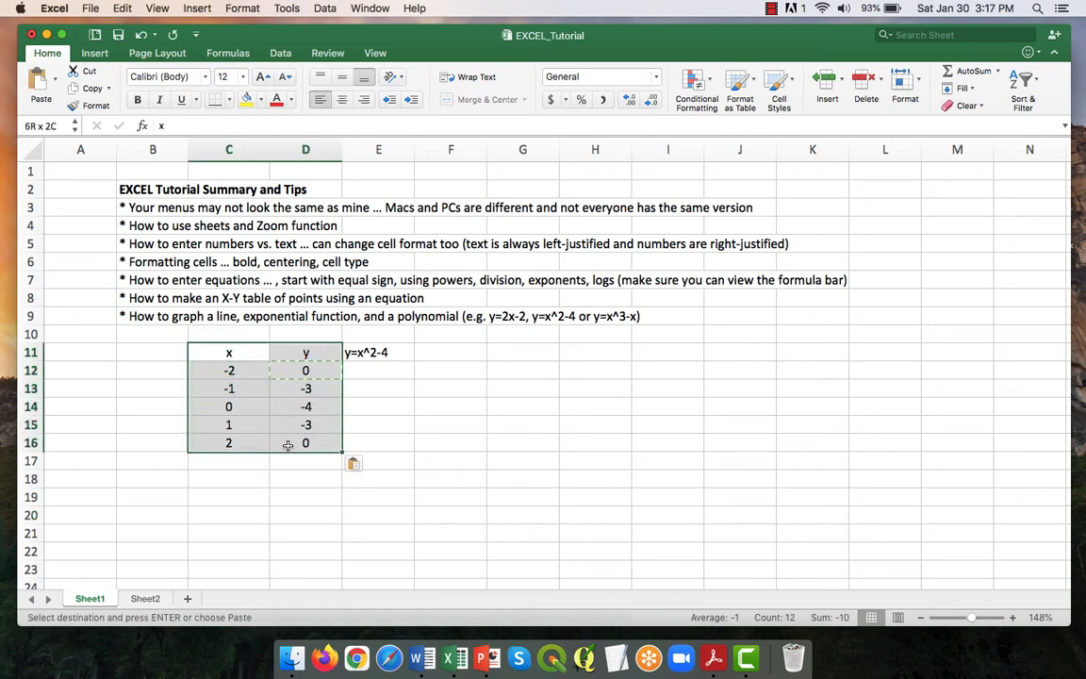
left_click(94, 53)
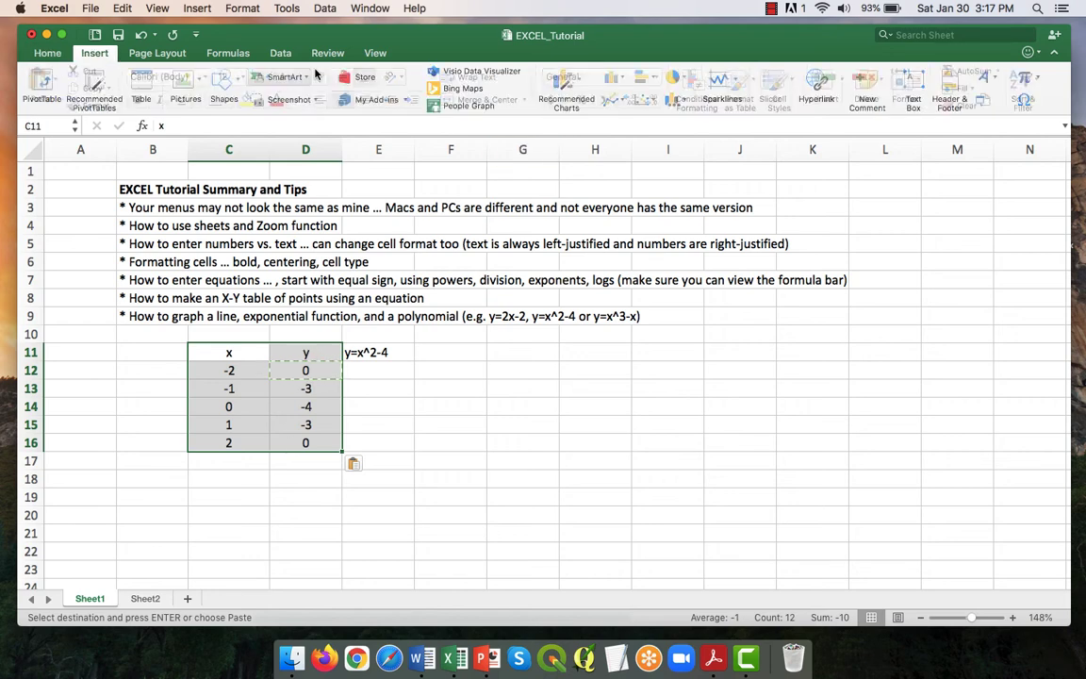
left_click(650, 101)
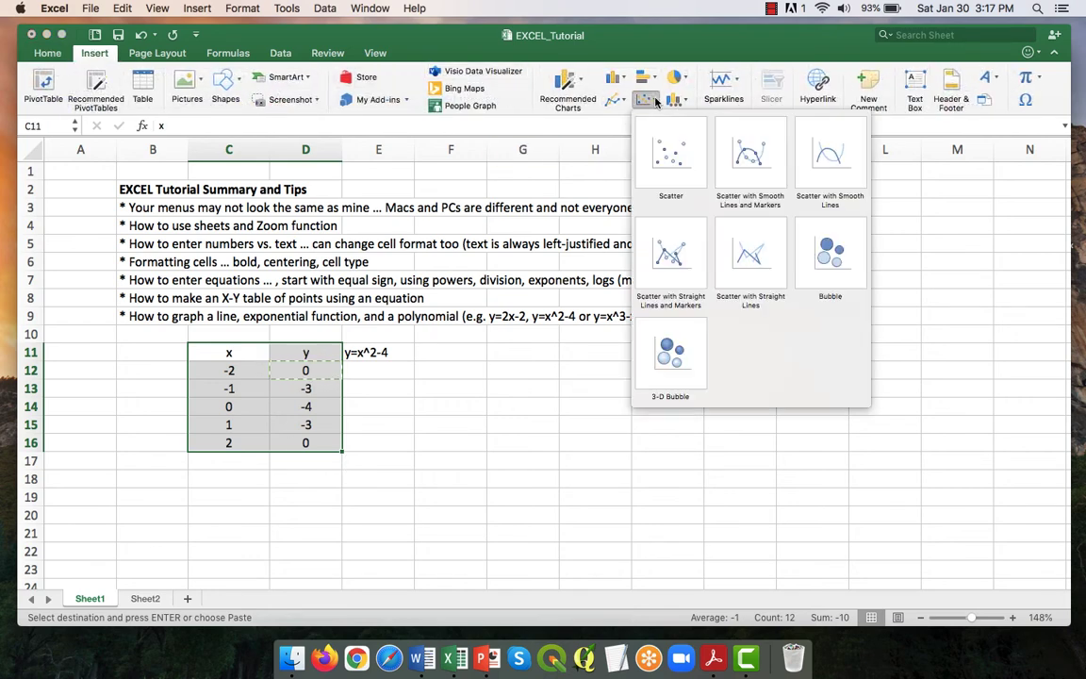
left_click(733, 151)
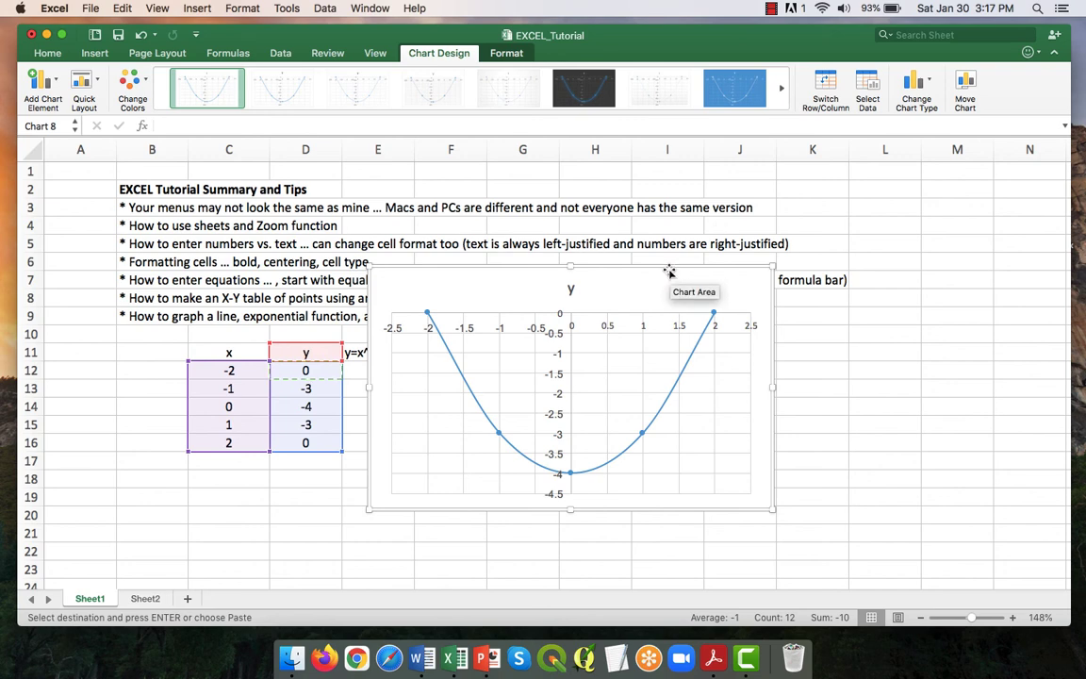
left_click_drag(672, 270, 732, 351)
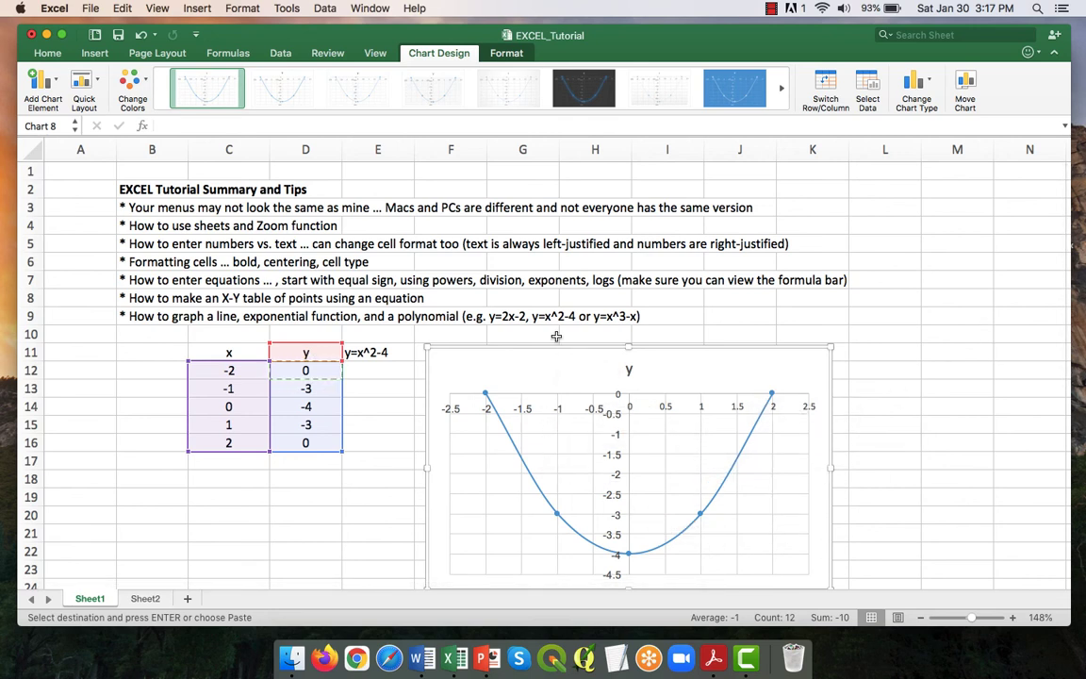
Delete the scatter chart of y=x^2-4 from the sheet.
left_click(496, 347)
key("Delete")
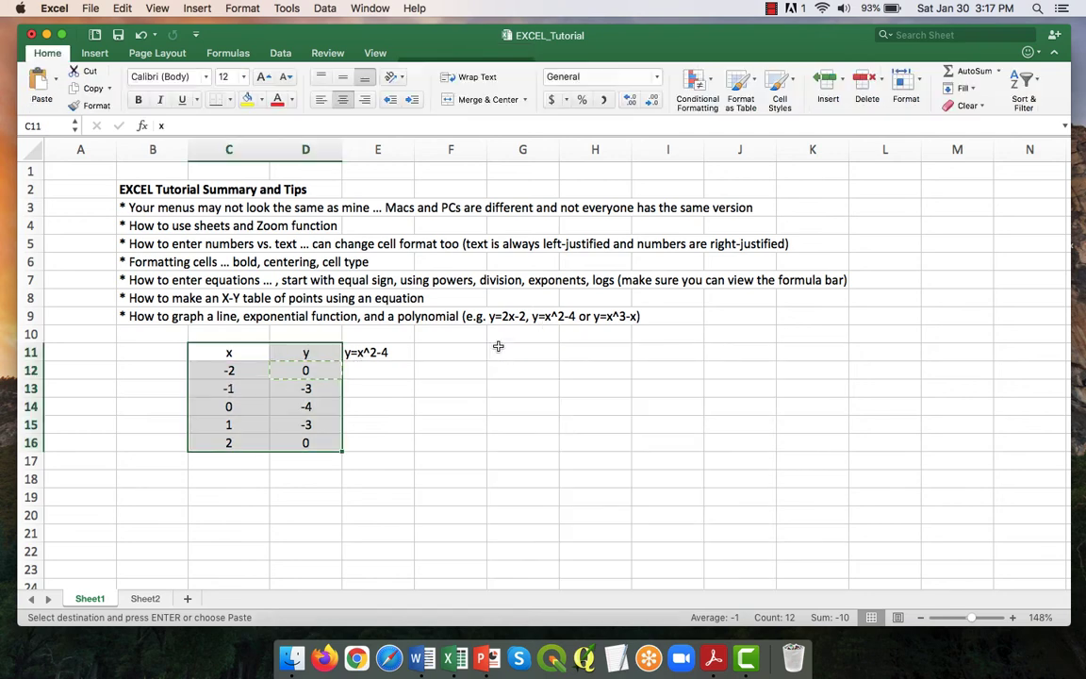
left_click(460, 402)
Change the equation label in cell E11 to y=x^3-x.
left_click(370, 352)
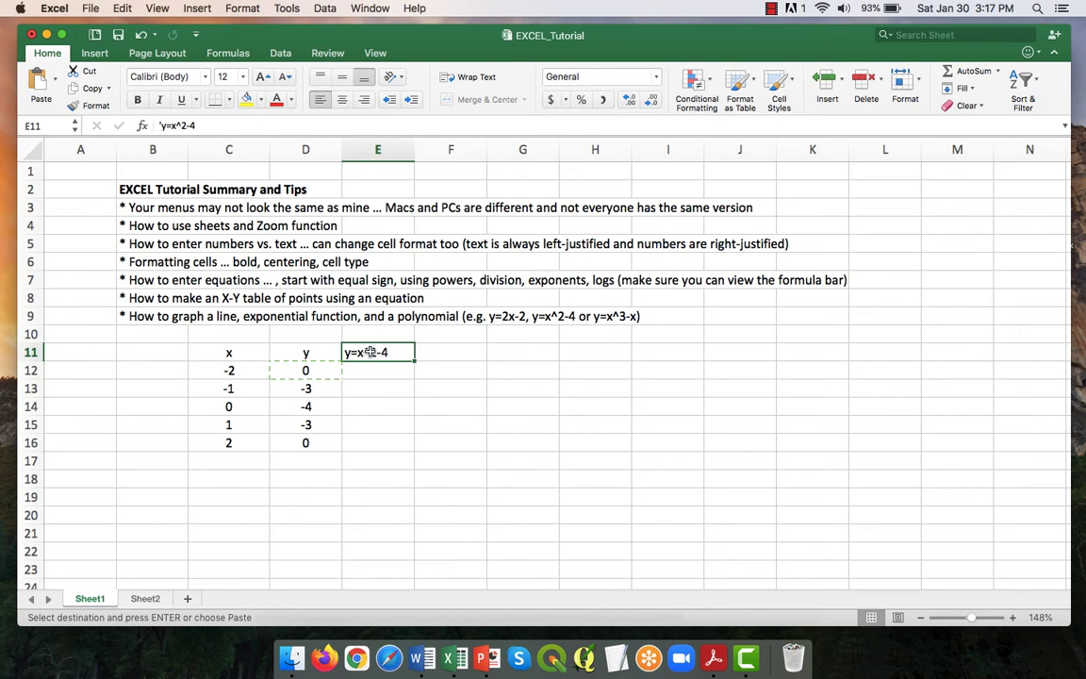
left_click(213, 123)
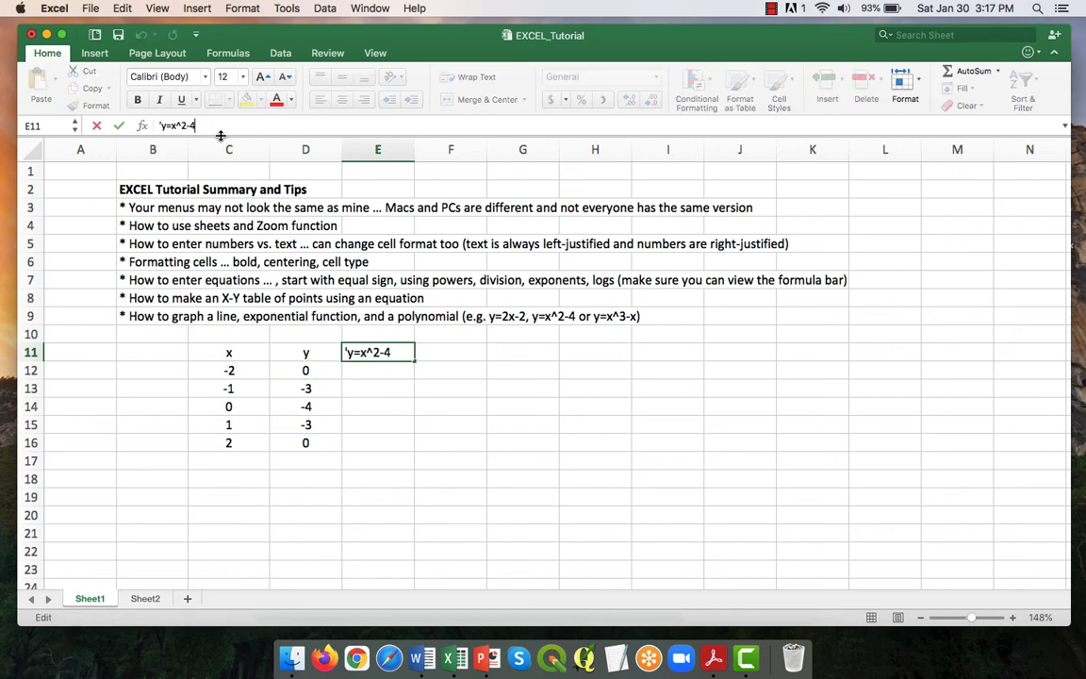
type("3-x")
key("Return")
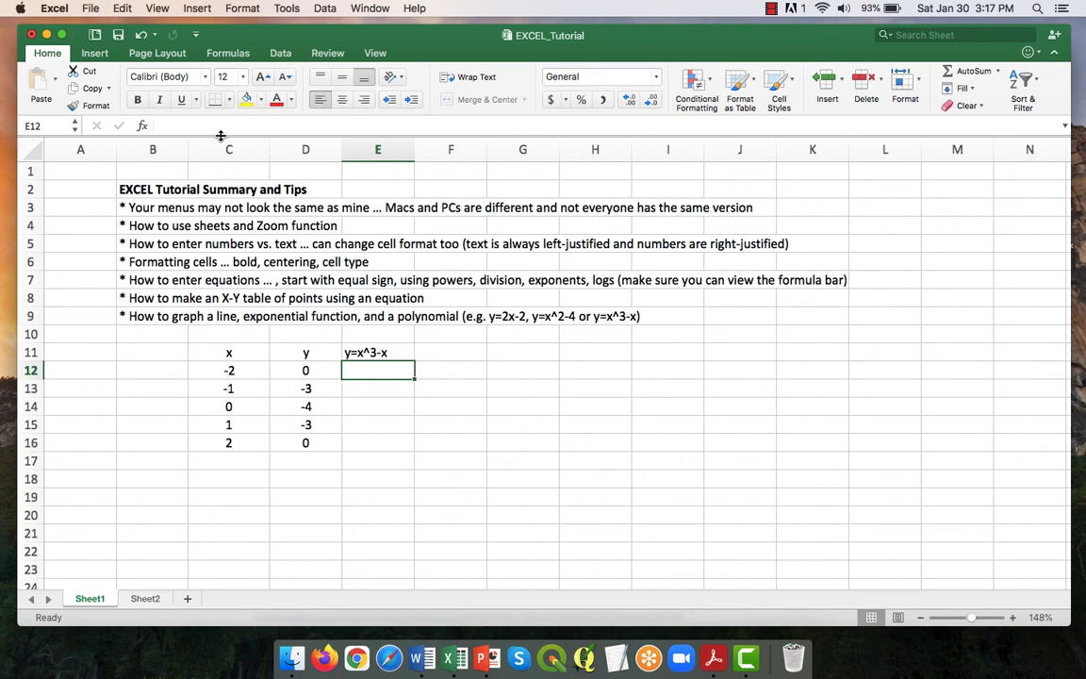
Clear the contents of the y values in cells D12 through D16.
left_click_drag(305, 369, 323, 445)
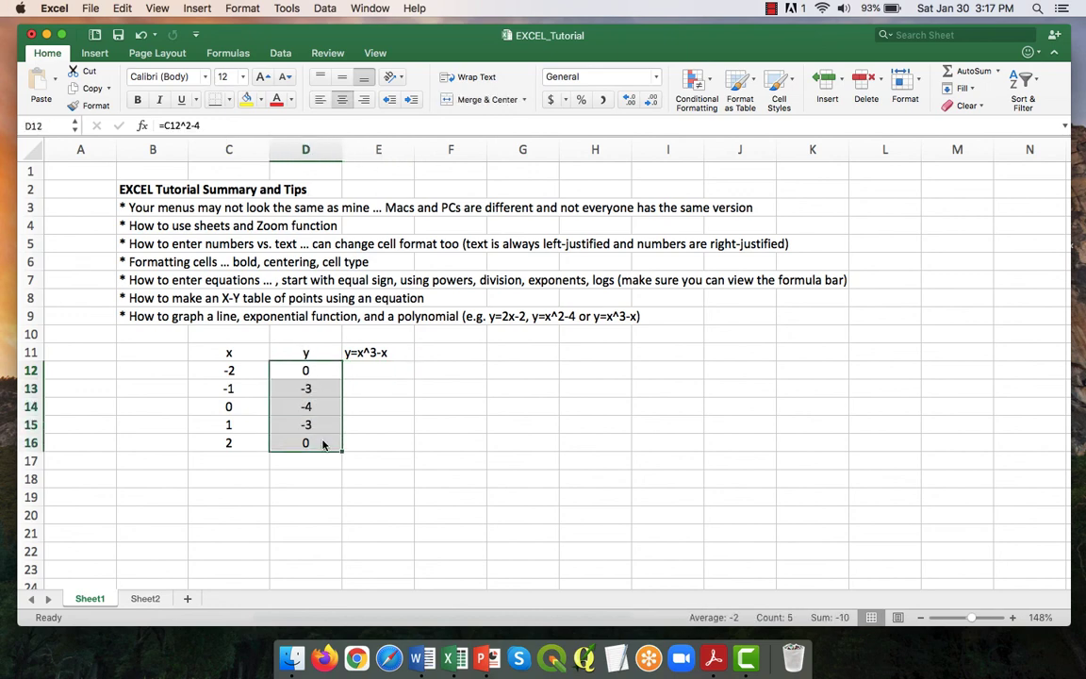
right_click(323, 445)
left_click(366, 483)
Enter the formula =C12^3-C12 in cell D12.
left_click(313, 369)
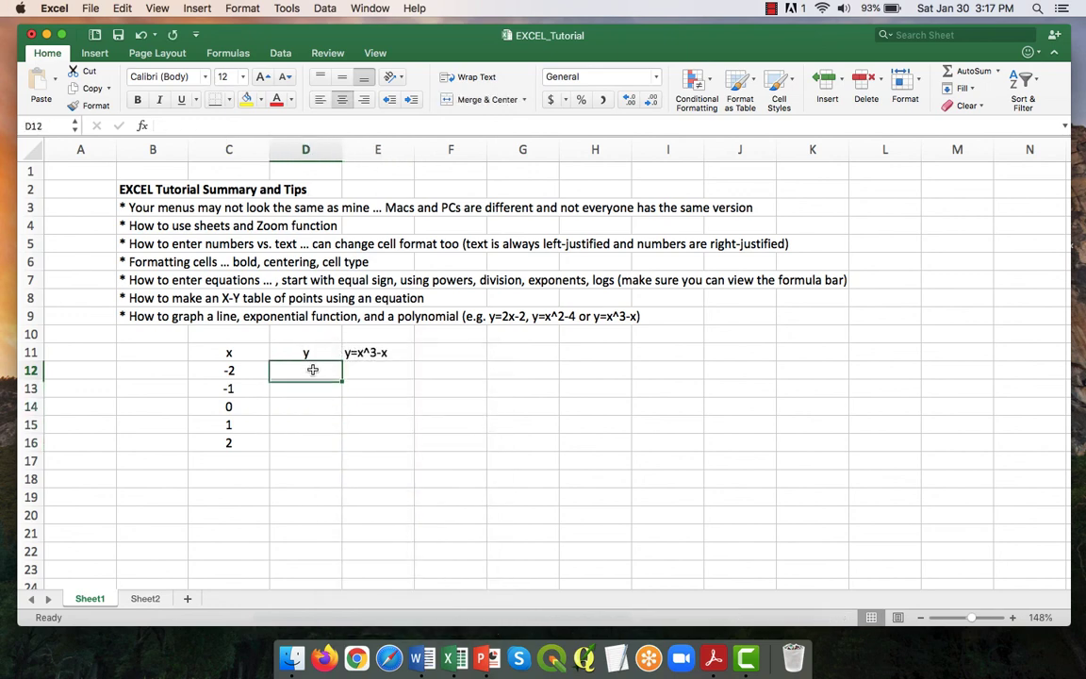
type("=")
left_click(237, 371)
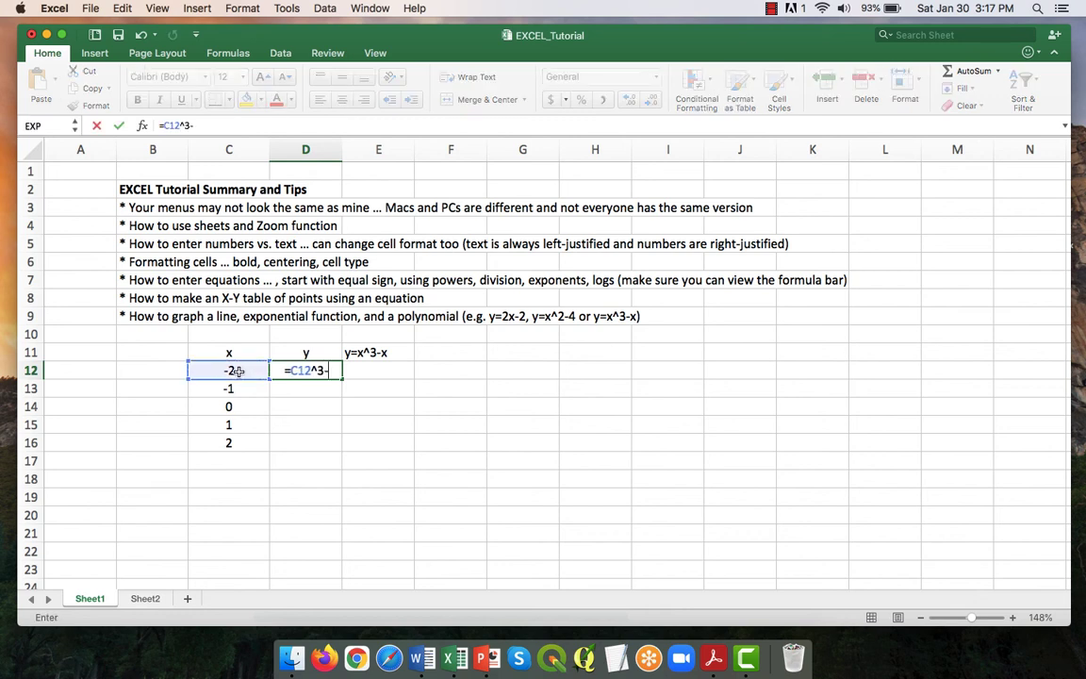
type("^3-")
left_click(236, 370)
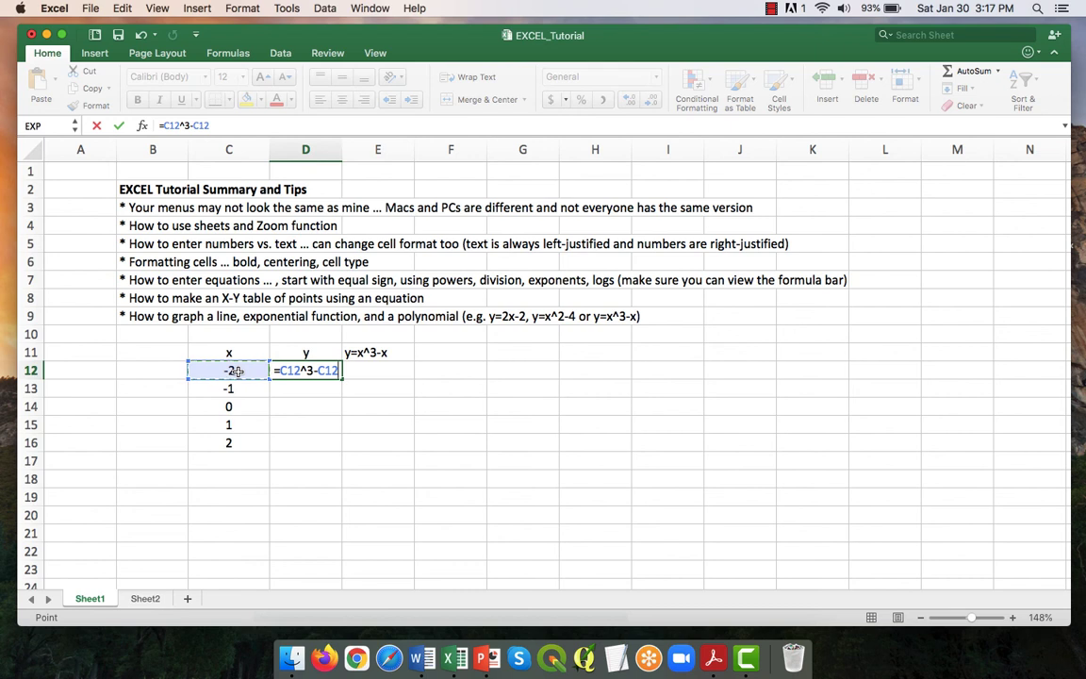
key("Return")
Copy the cubic formula from cell D12 into cells D13 through D16.
left_click(318, 370)
key("super+c")
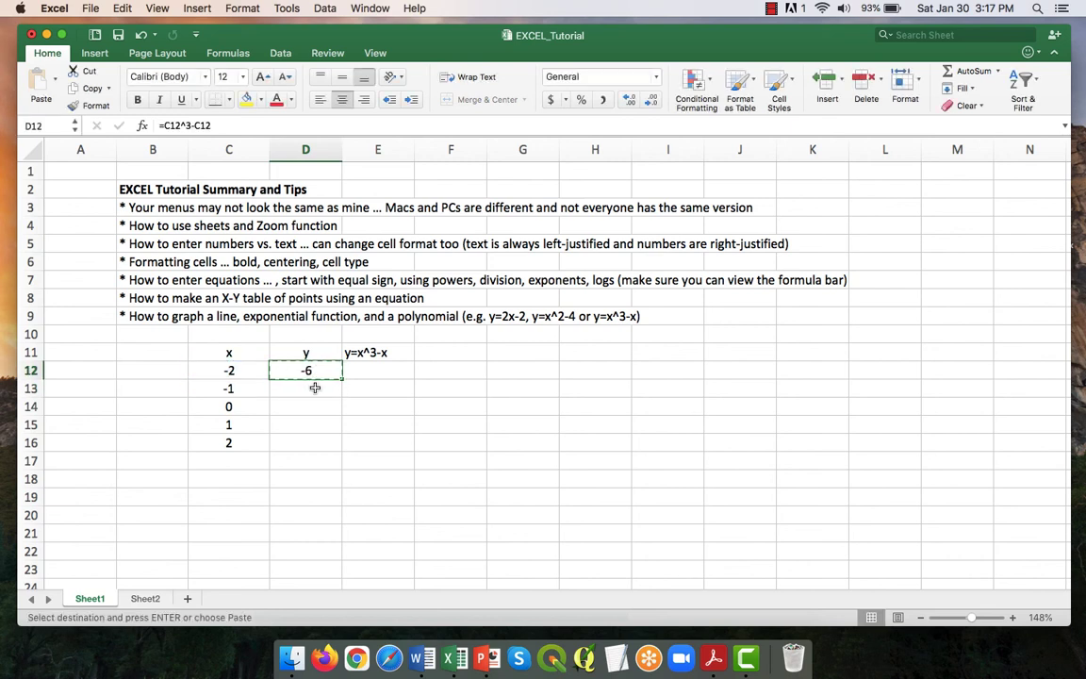
left_click_drag(315, 387, 315, 440)
key("super+v")
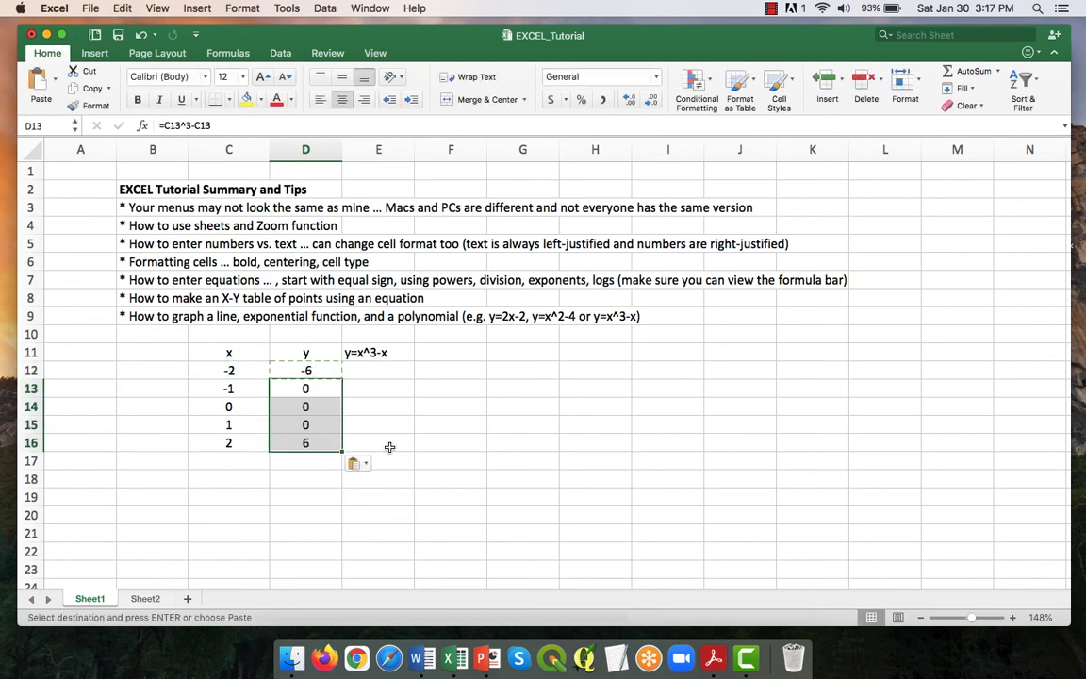
left_click(388, 445)
Plot C11:D16 as a Scatter with Smooth Lines and Markers chart and position it beside the x-y table.
left_click(248, 373)
left_click_drag(247, 373, 300, 439)
left_click_drag(230, 353, 294, 439)
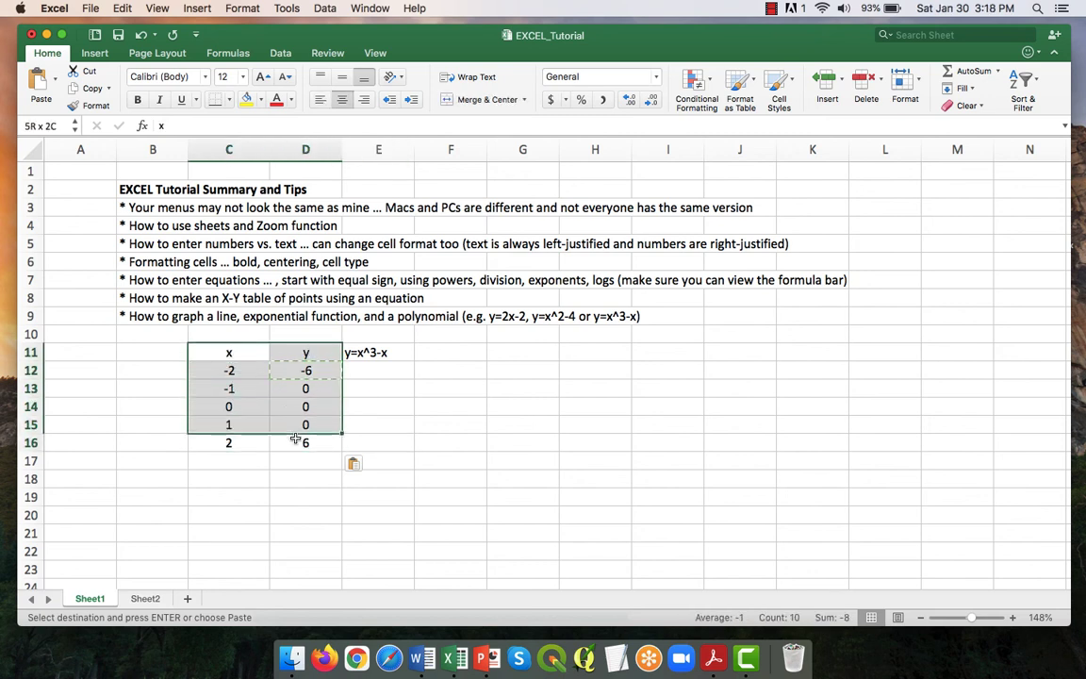
left_click(95, 53)
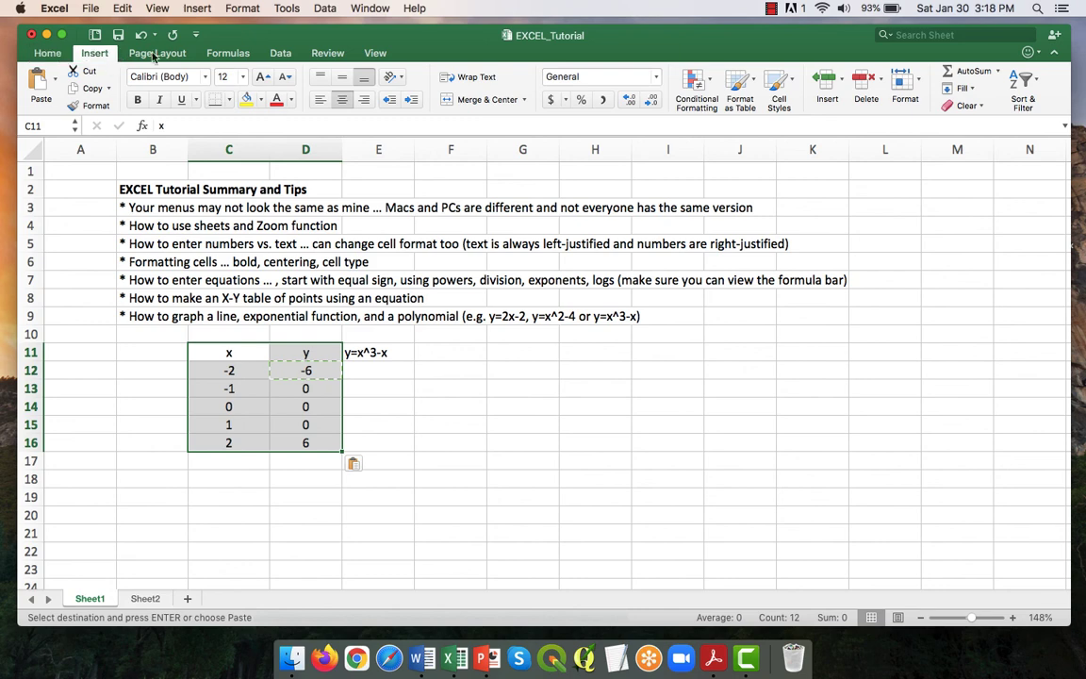
left_click(655, 104)
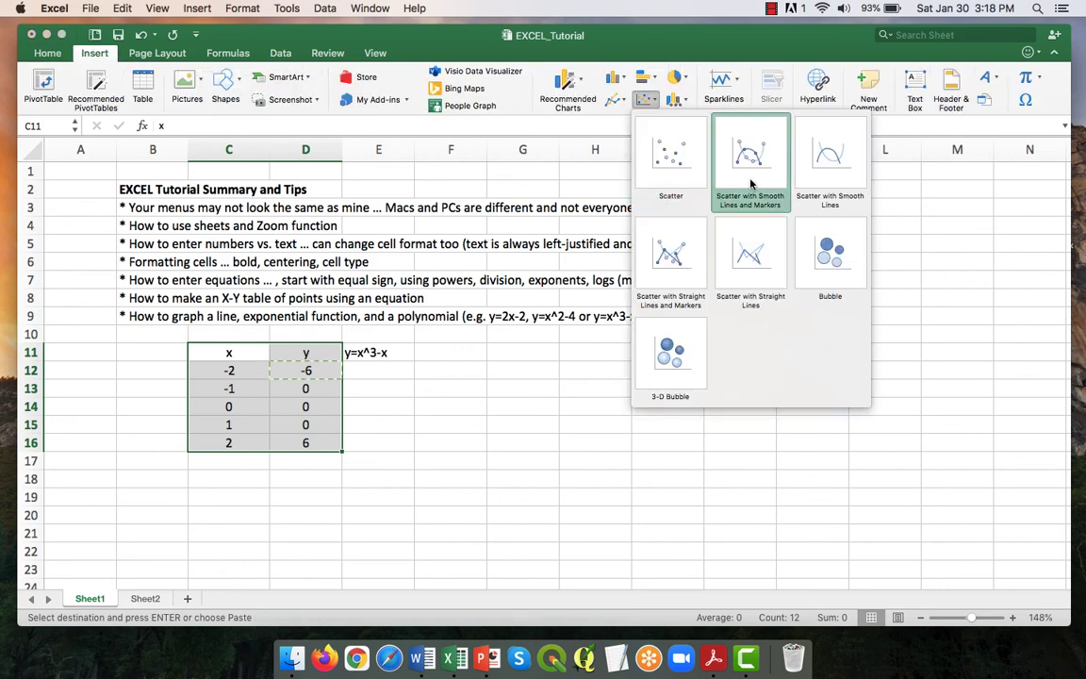
left_click(677, 143)
left_click_drag(667, 273, 728, 315)
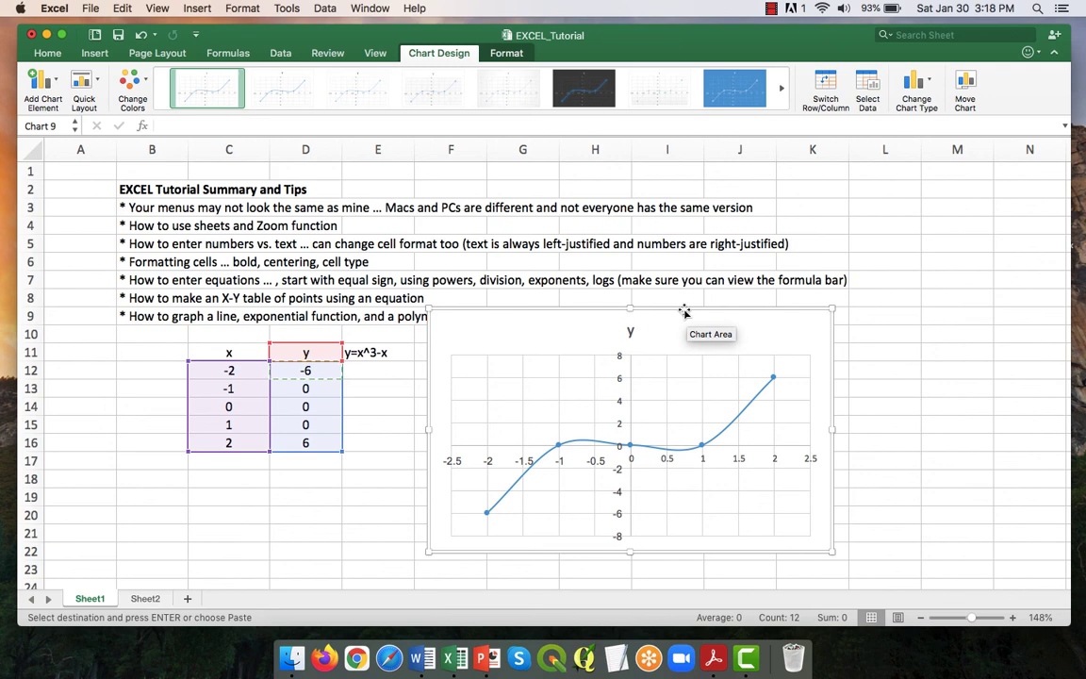
mouse_move(684, 311)
left_mouse_down()
mouse_move(692, 327)
mouse_move(673, 307)
left_mouse_up()
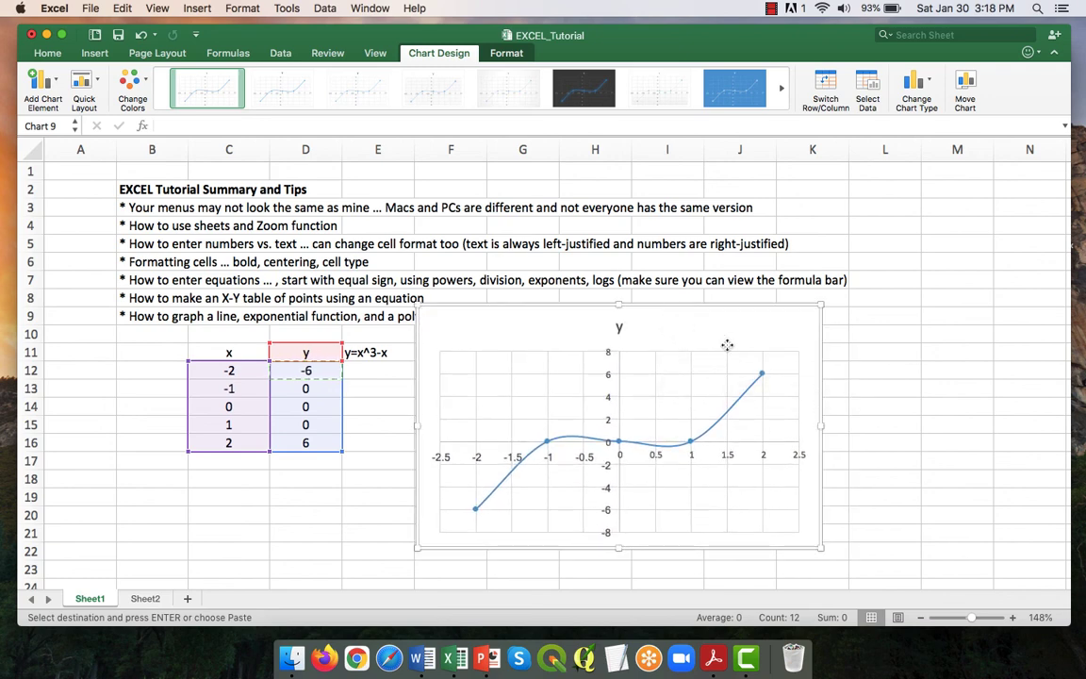
double_click(726, 345)
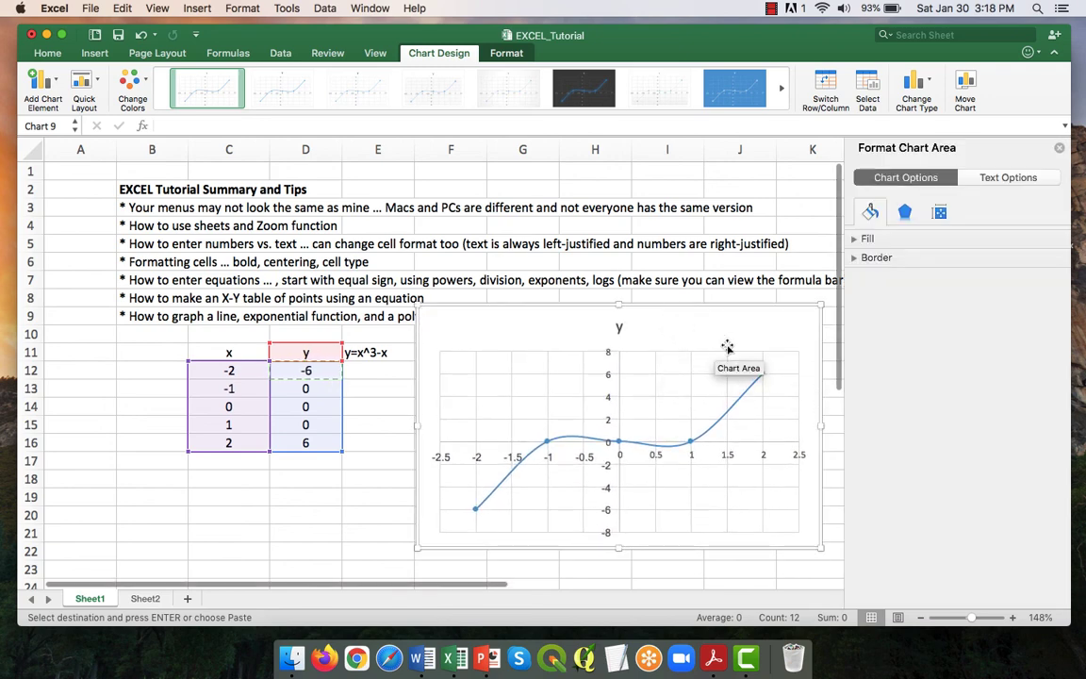
left_click(1059, 148)
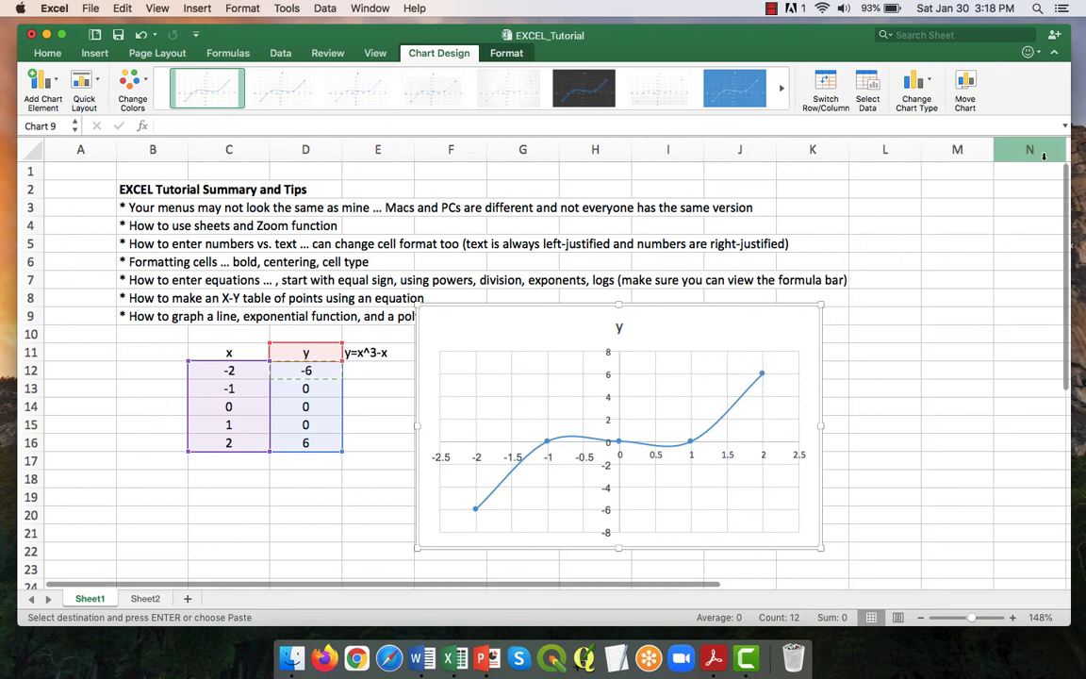
left_click(528, 459)
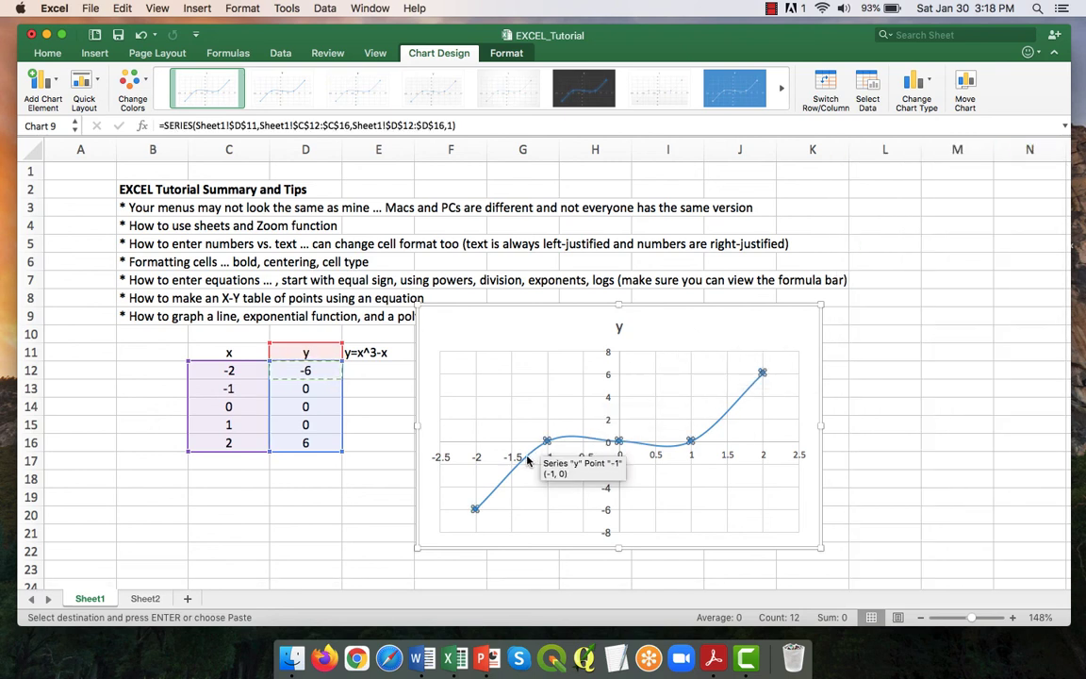
right_click(525, 460)
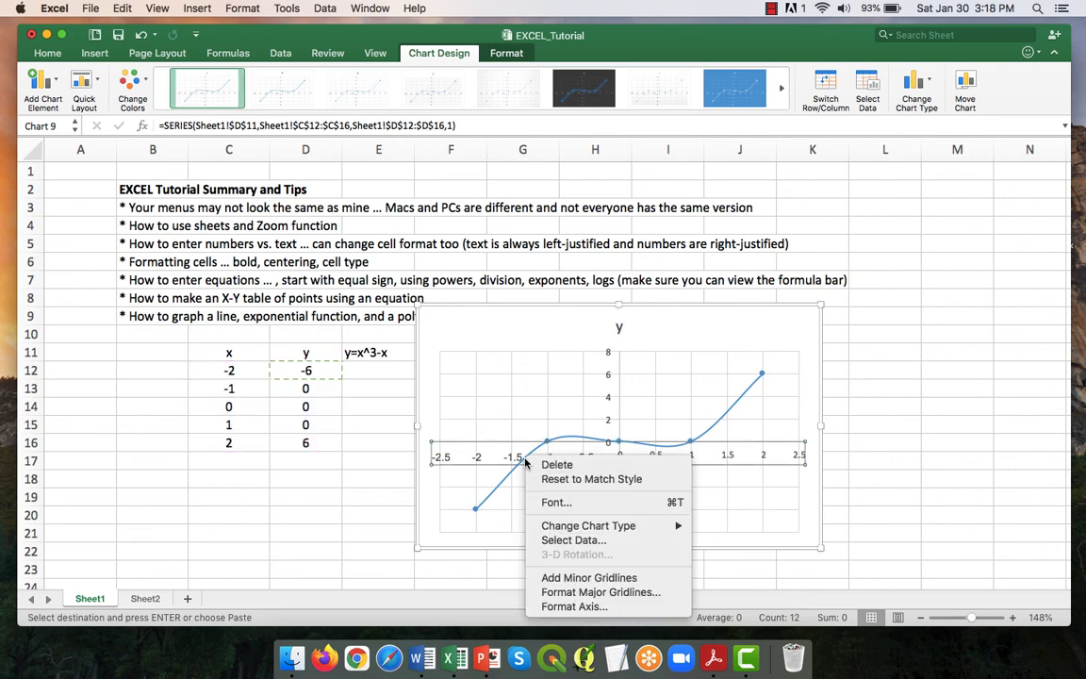
left_click(912, 387)
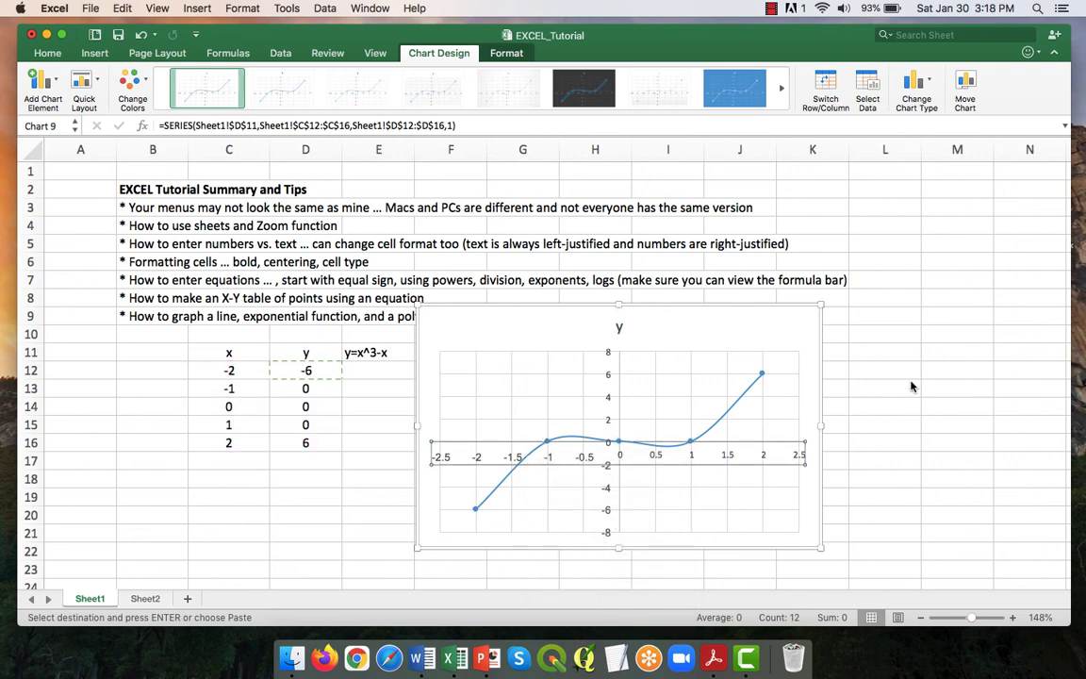
left_click(911, 370)
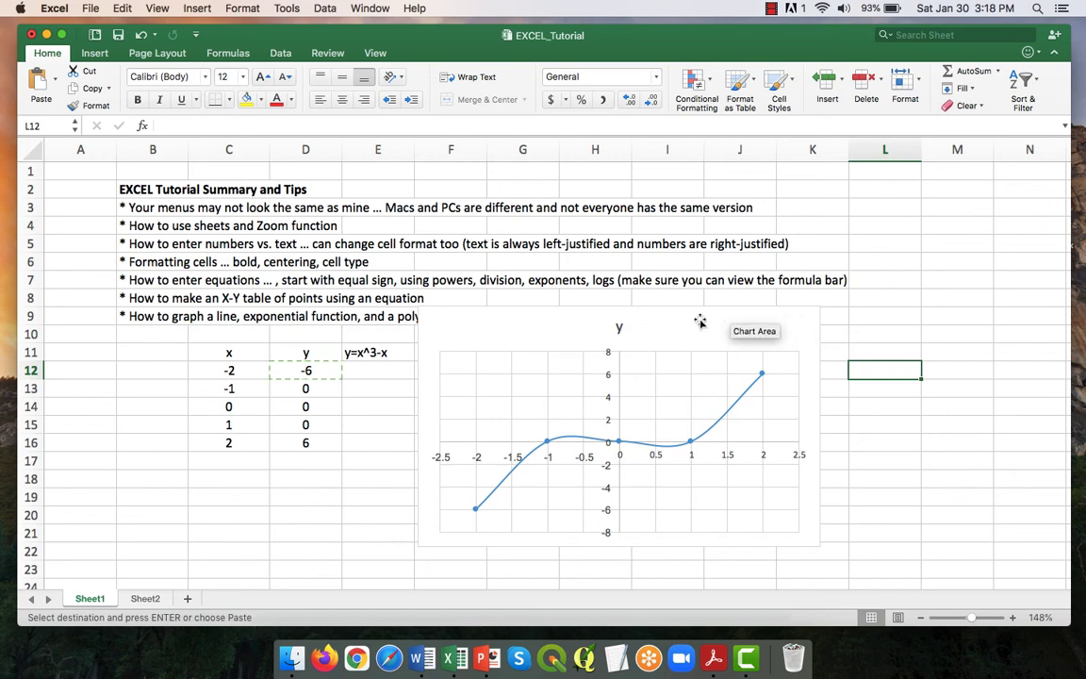
Move the cubic chart down so that it sits clear of the notes in row 9.
left_click_drag(700, 322, 695, 363)
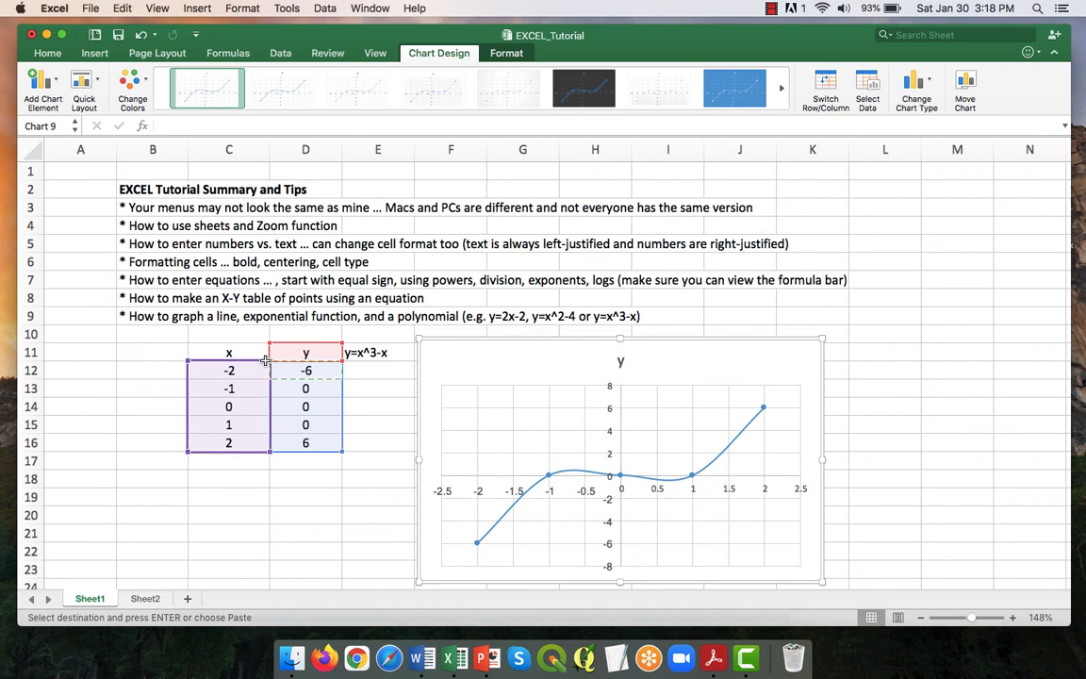
Enter the division formula =123/34 in cell C18.
left_click(220, 481)
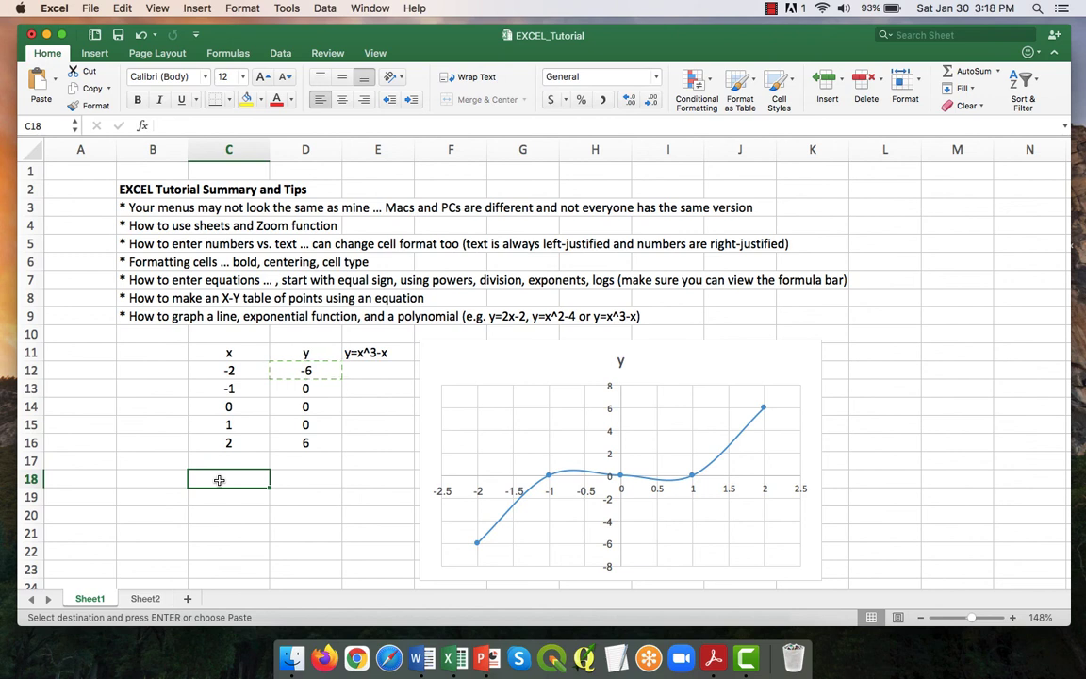
type("=123")
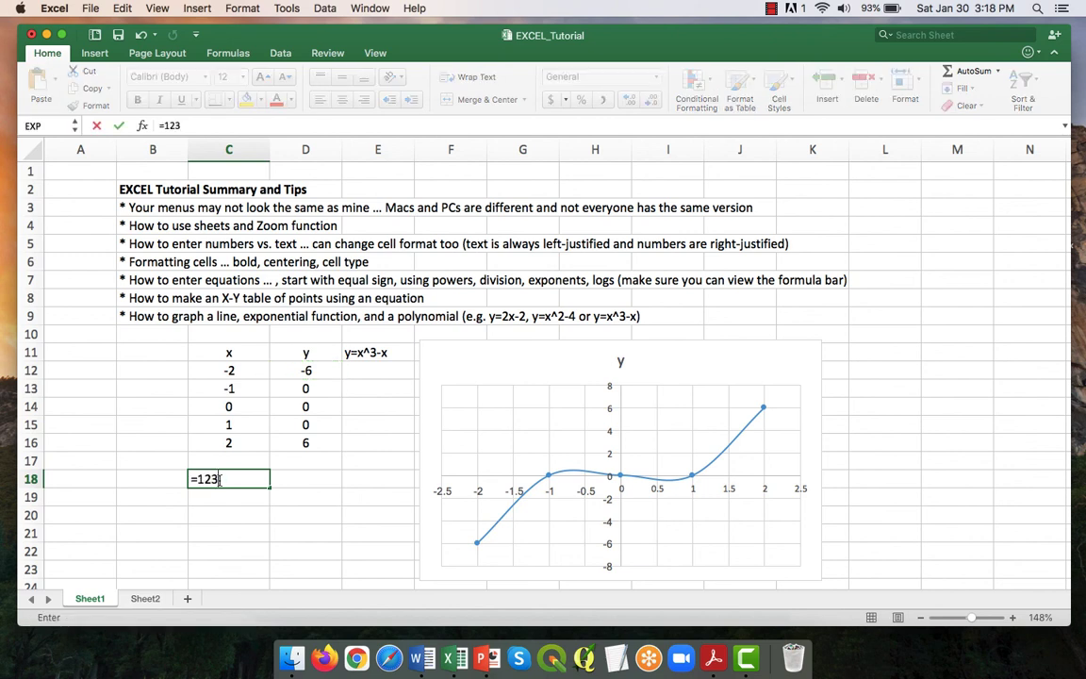
type("/34")
key("Return")
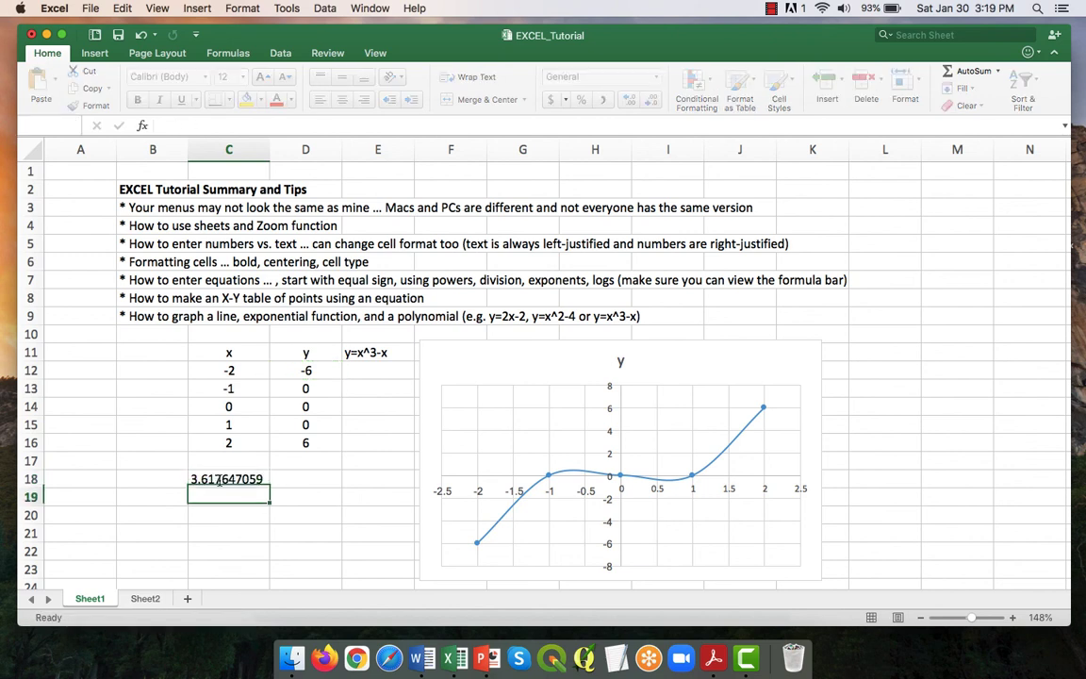